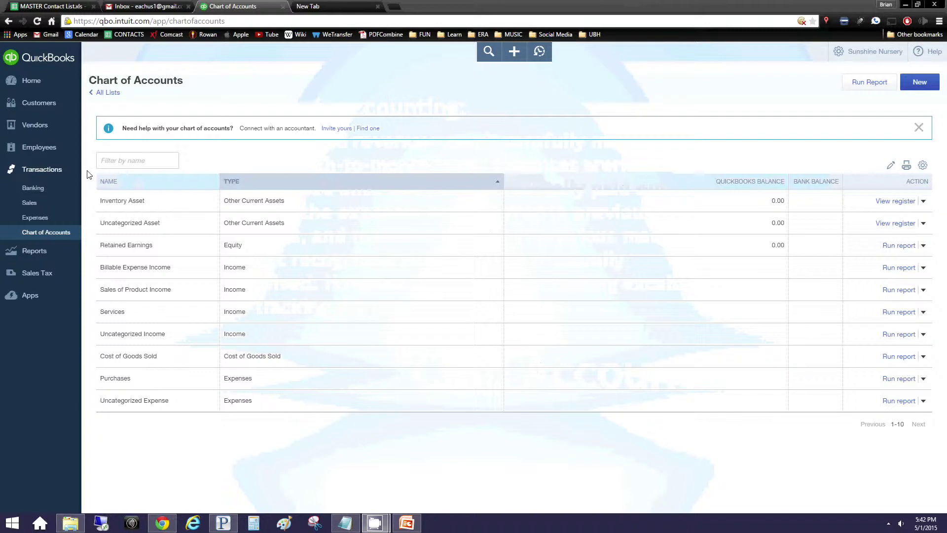
Switch from Chart of Accounts to the empty Customers list
left_click(49, 102)
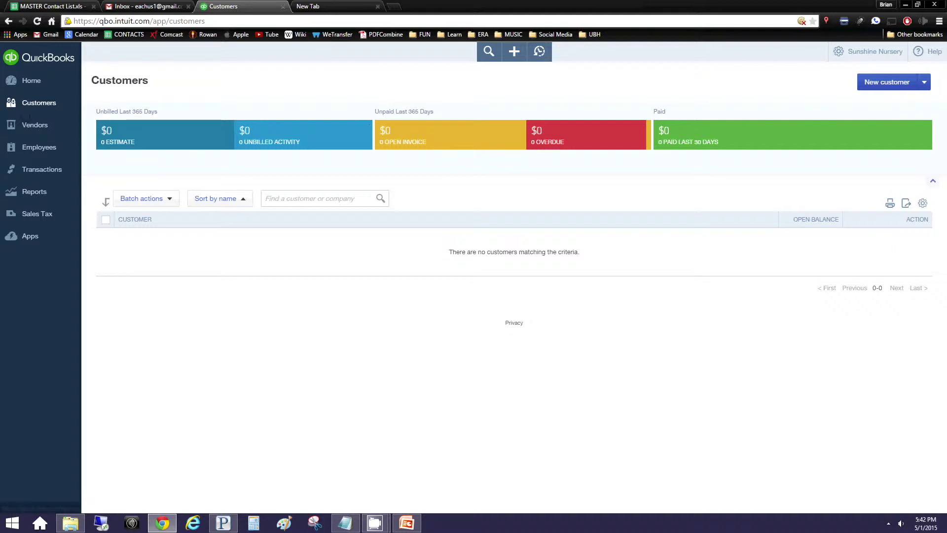
Start a new blank invoice and confirm Net 30 as its payment terms
left_click(519, 57)
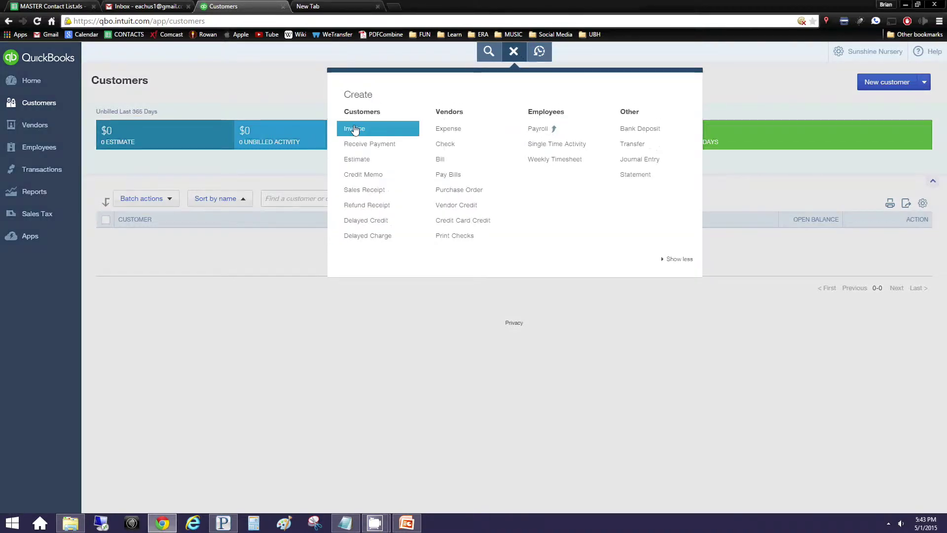
left_click(354, 129)
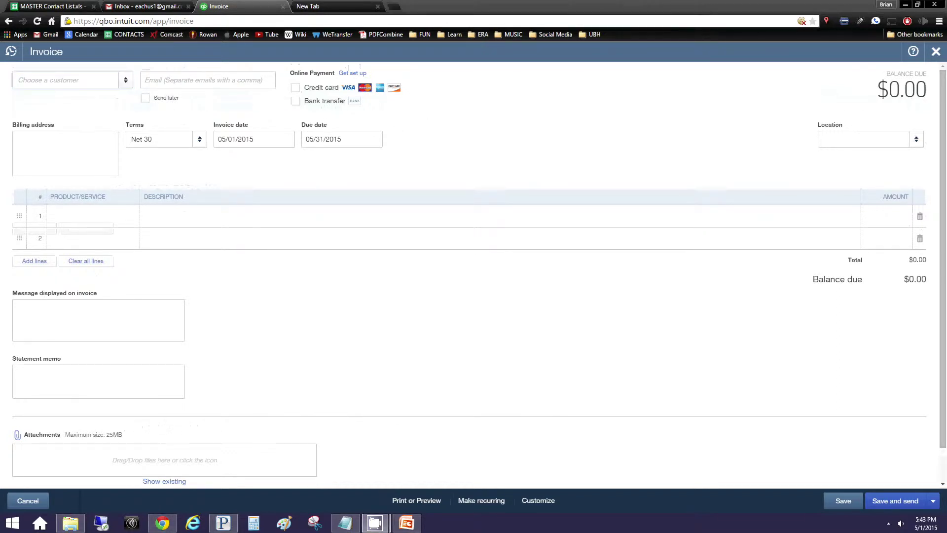
left_click(48, 79)
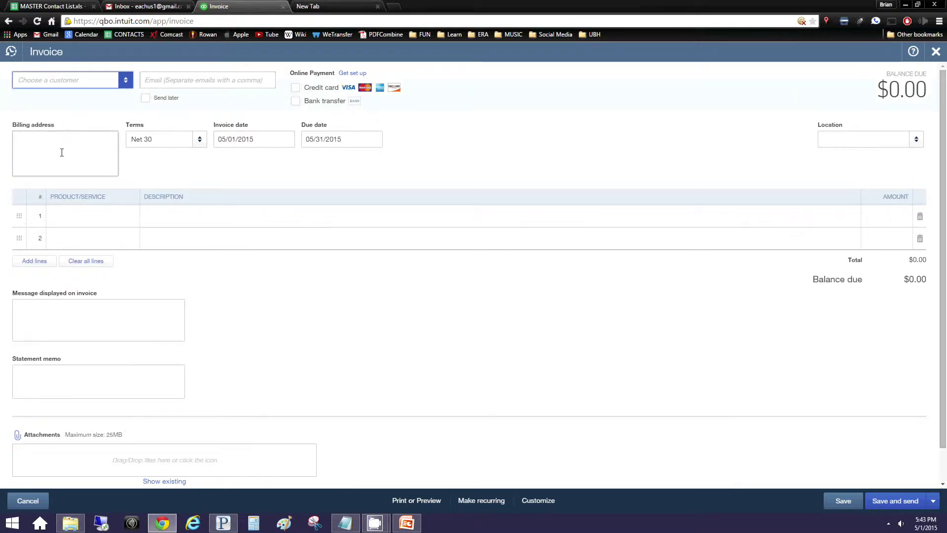
left_click(200, 142)
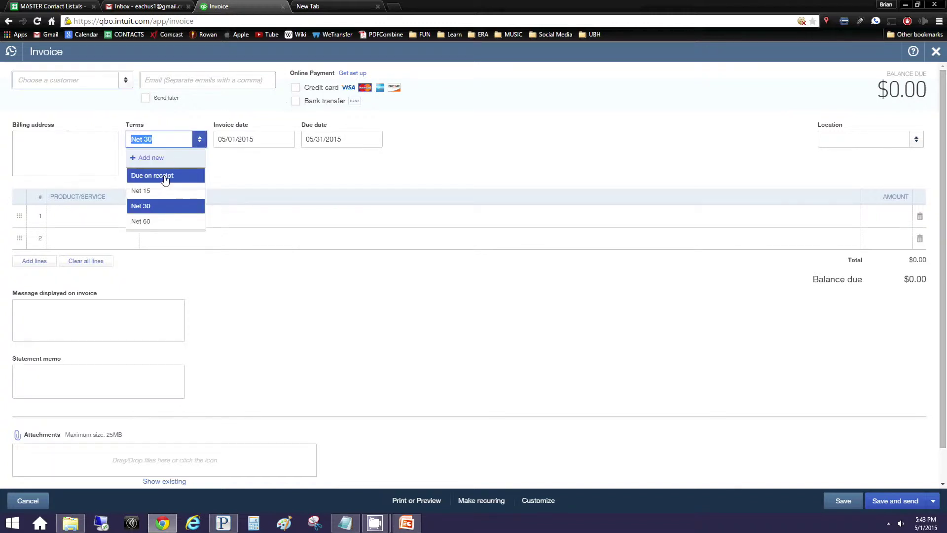
left_click(197, 125)
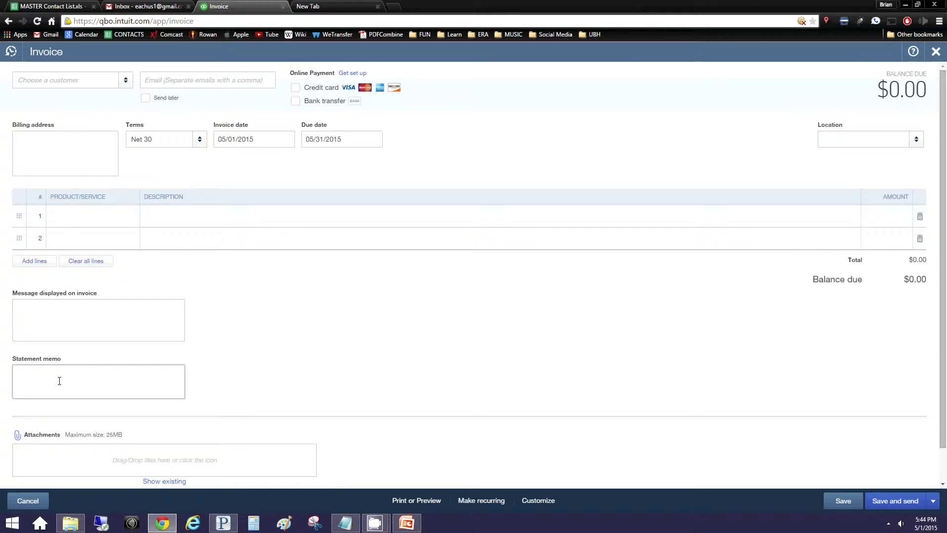
scroll(59, 381, "down", 1)
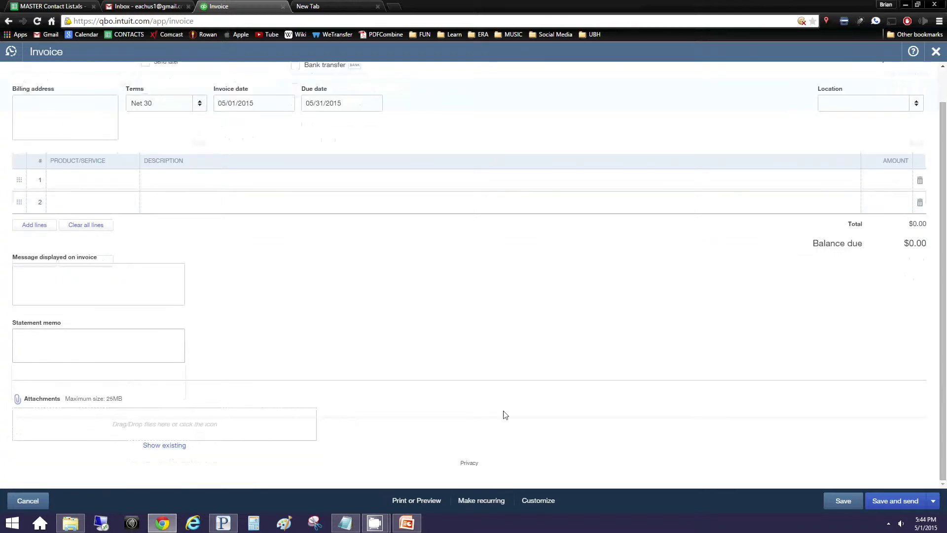
scroll(736, 267, "up", 1)
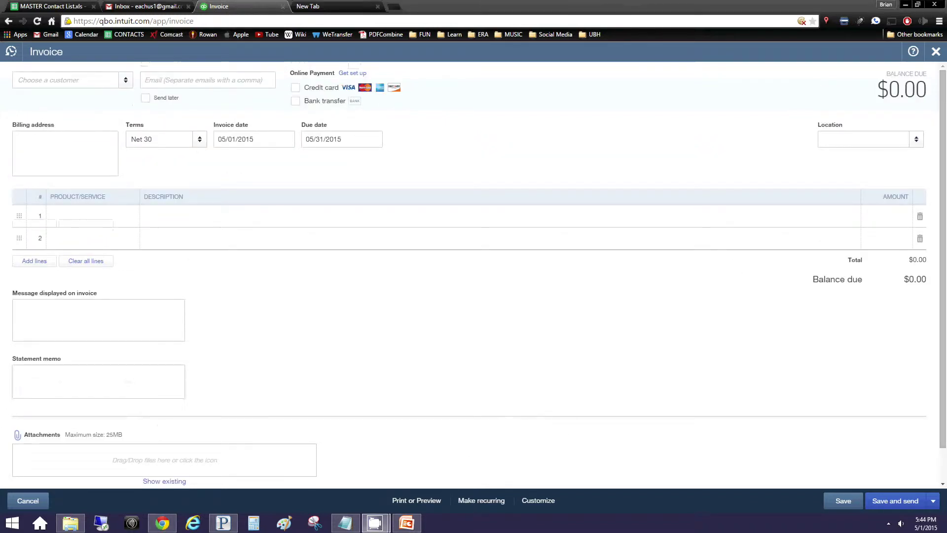
Add the invoice's customer as a new customer and enter their e-mail address
left_click(81, 82)
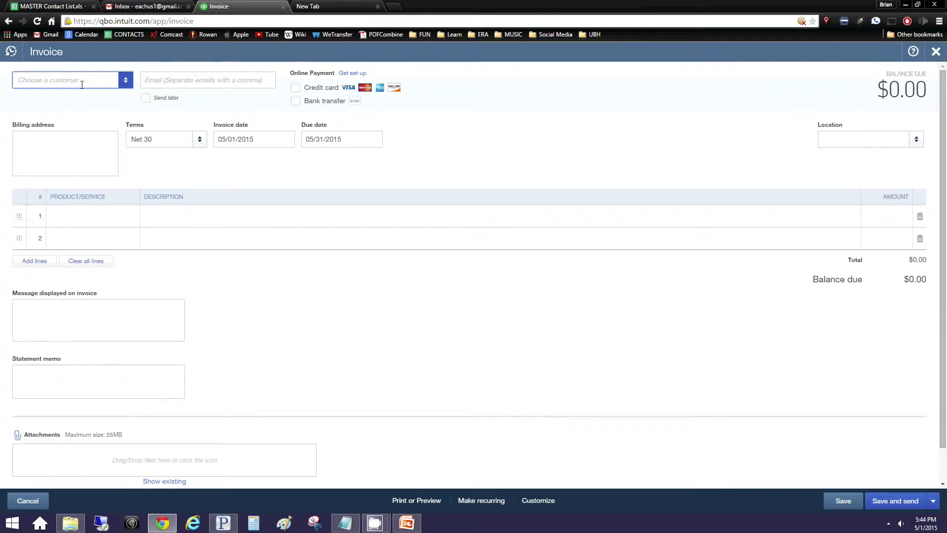
key("Return")
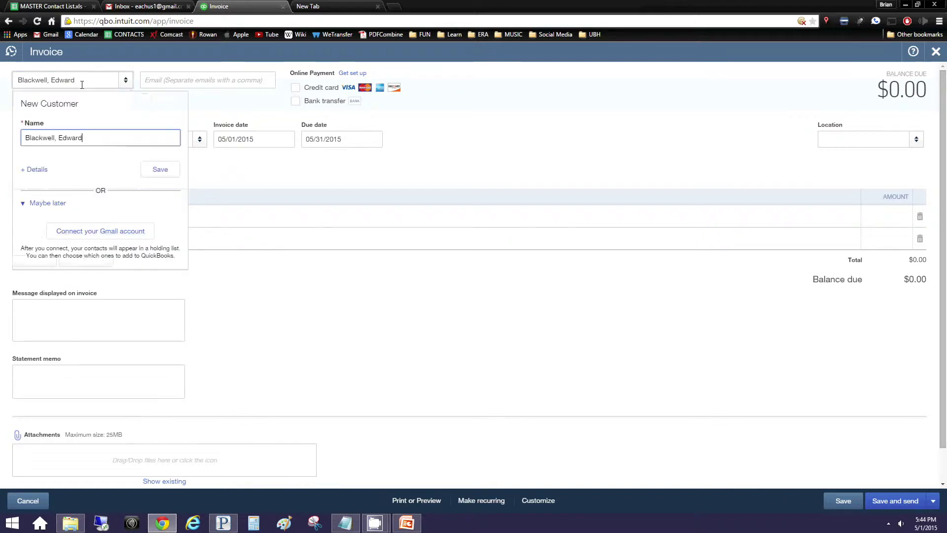
left_click(163, 171)
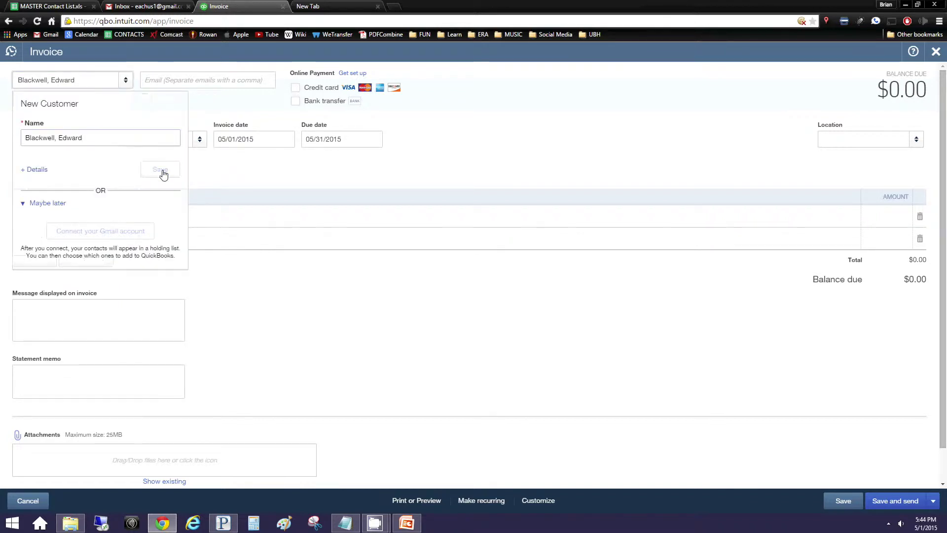
left_click(186, 81)
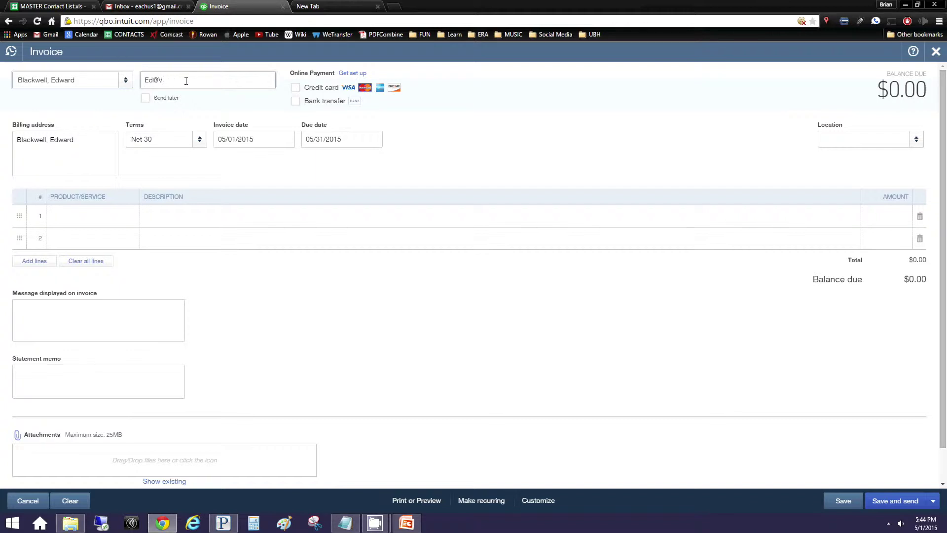
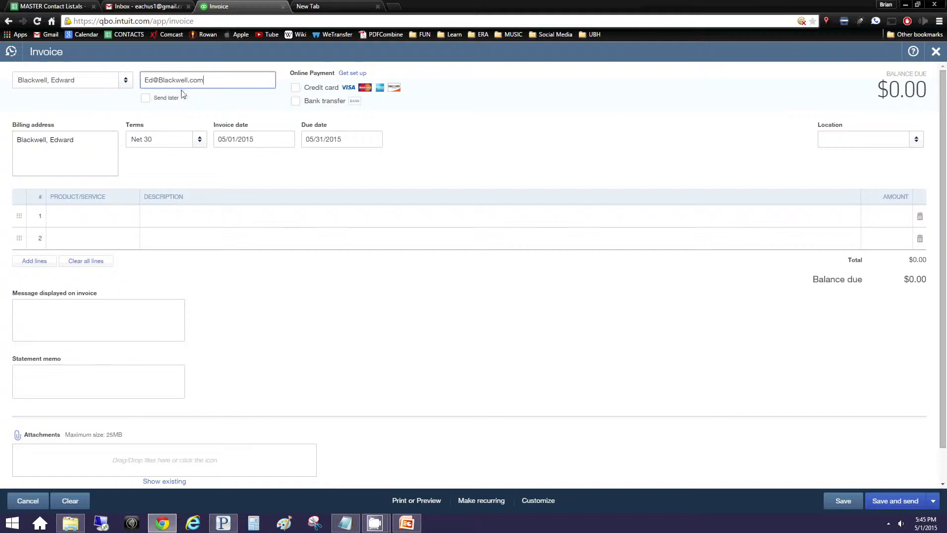
Fill in the billing street, city and state, and set the invoice date to 1/15/14
left_click(78, 80)
triple_click(78, 80)
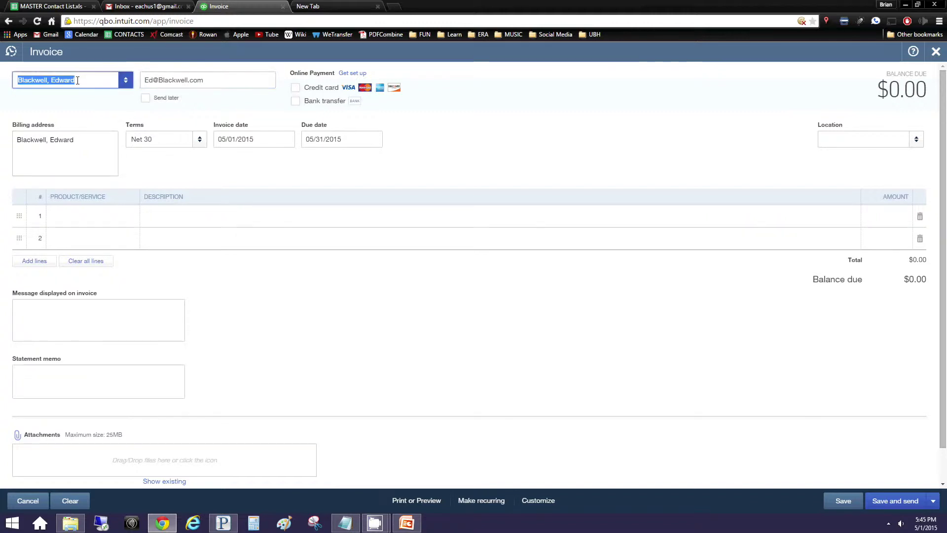
left_click(91, 81)
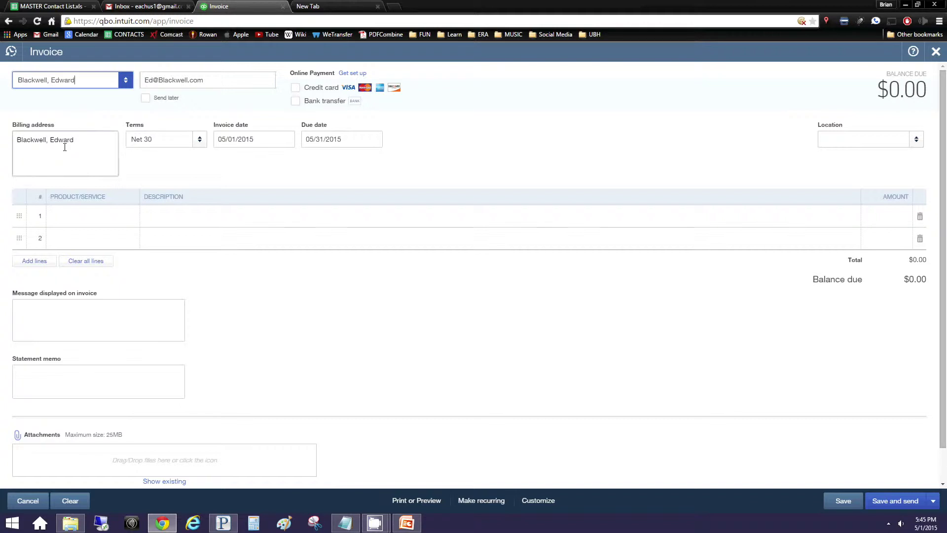
triple_click(95, 139)
left_click(95, 139)
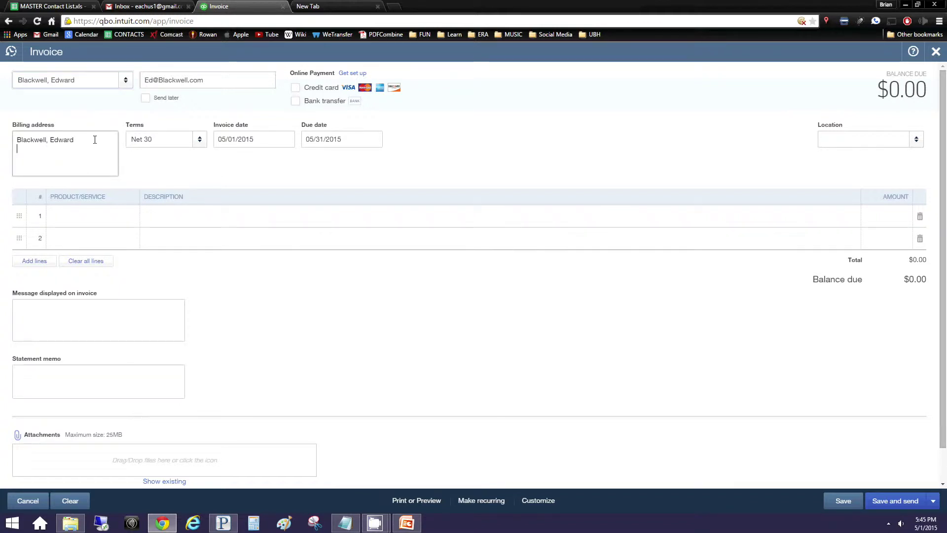
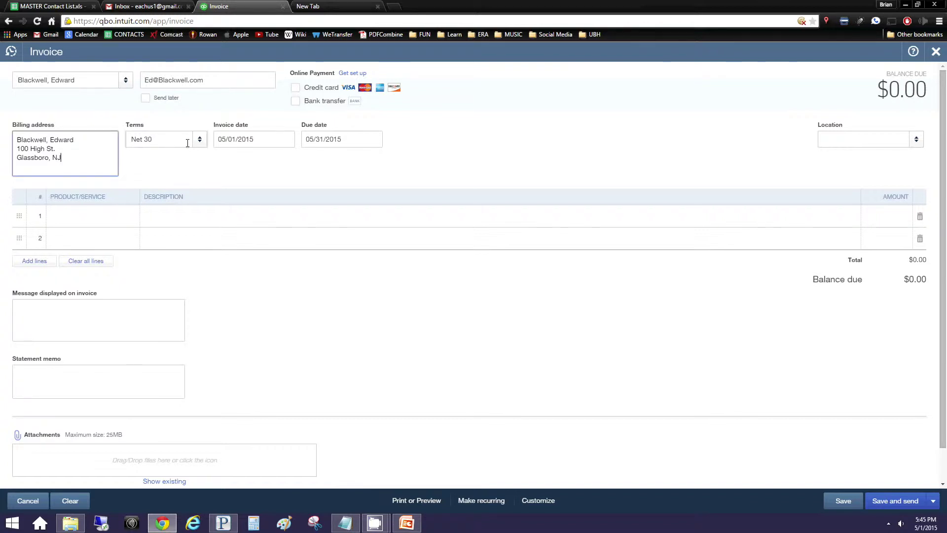
left_click(258, 138)
type("1")
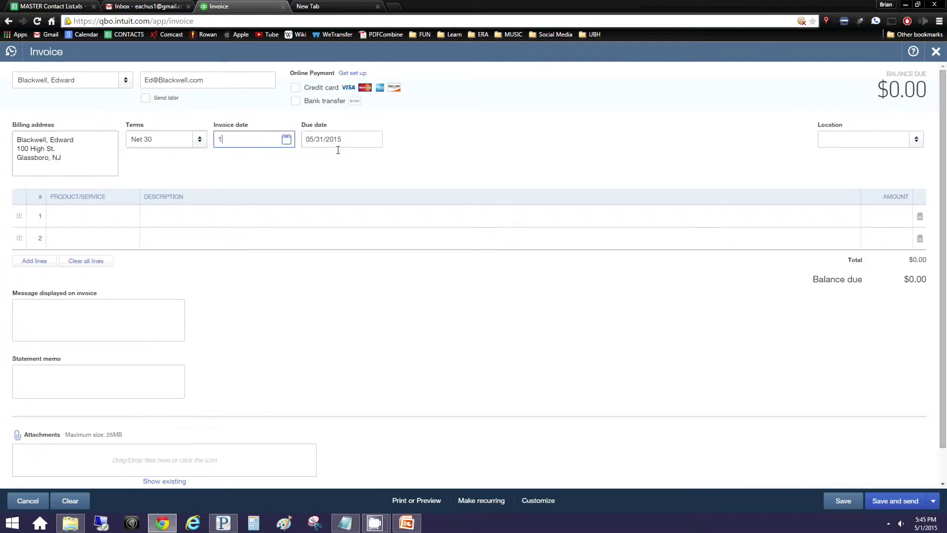
type("/15/14")
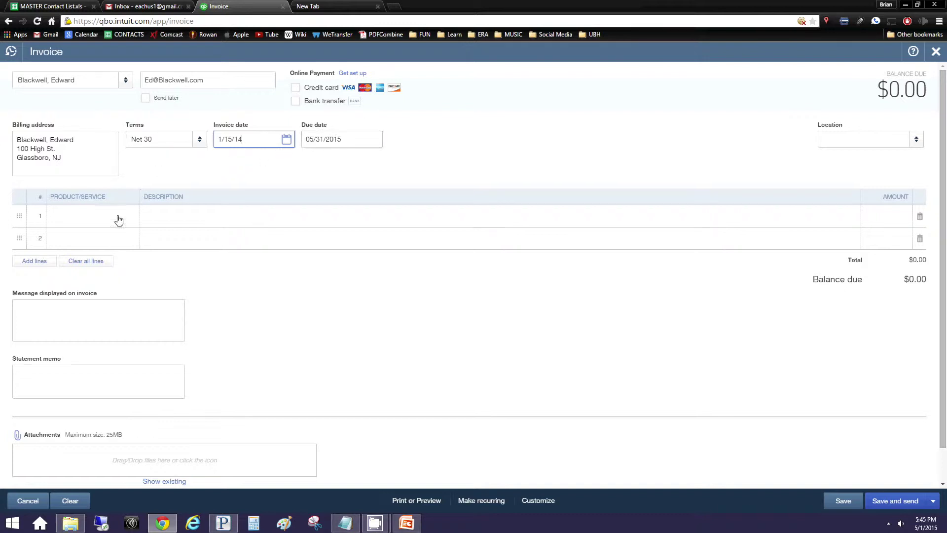
Add a Consulting Fee line described as 'Record' with an amount of 1
left_click(69, 224)
left_click(73, 221)
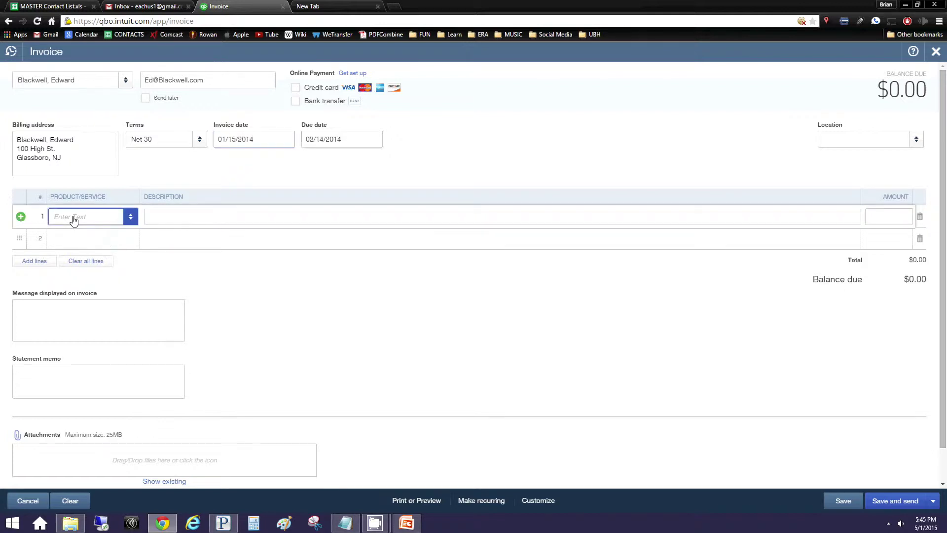
type("Cosun")
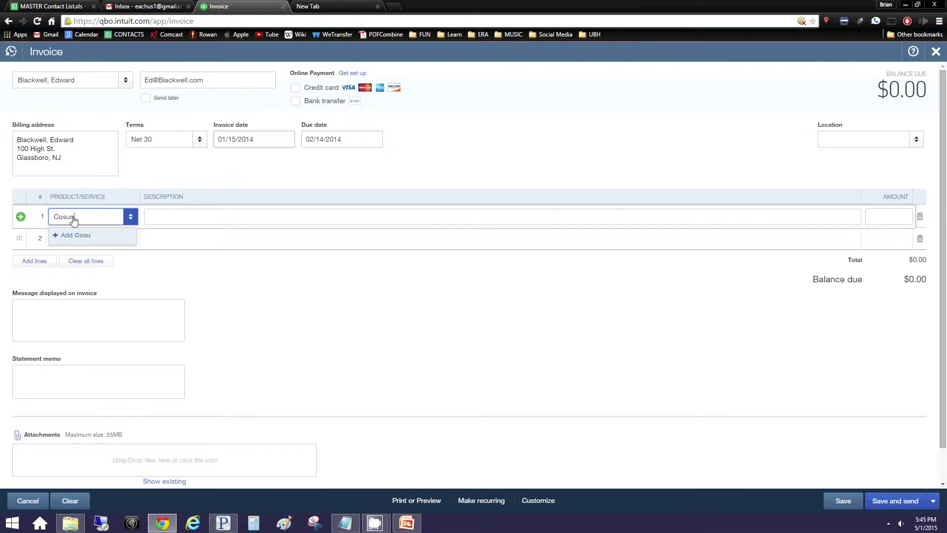
key("BackSpace")
key("BackSpace")
key("BackSpace")
type("nsulting Fee")
left_click(190, 212)
type("Re")
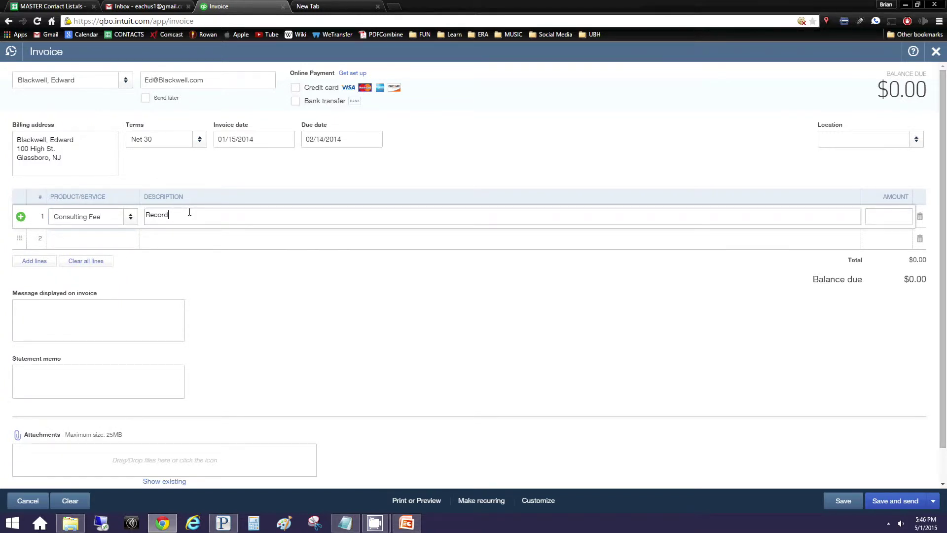
type("cord")
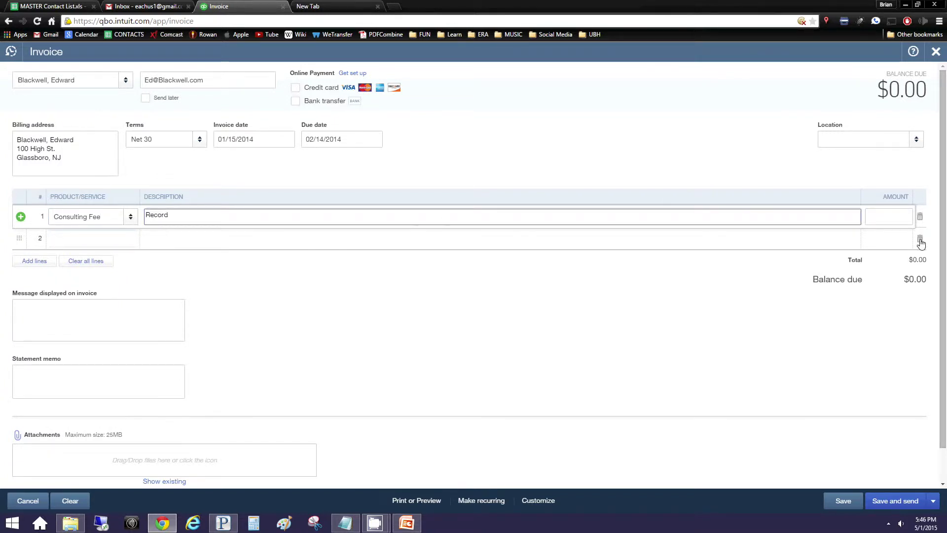
left_click(898, 216)
type("1")
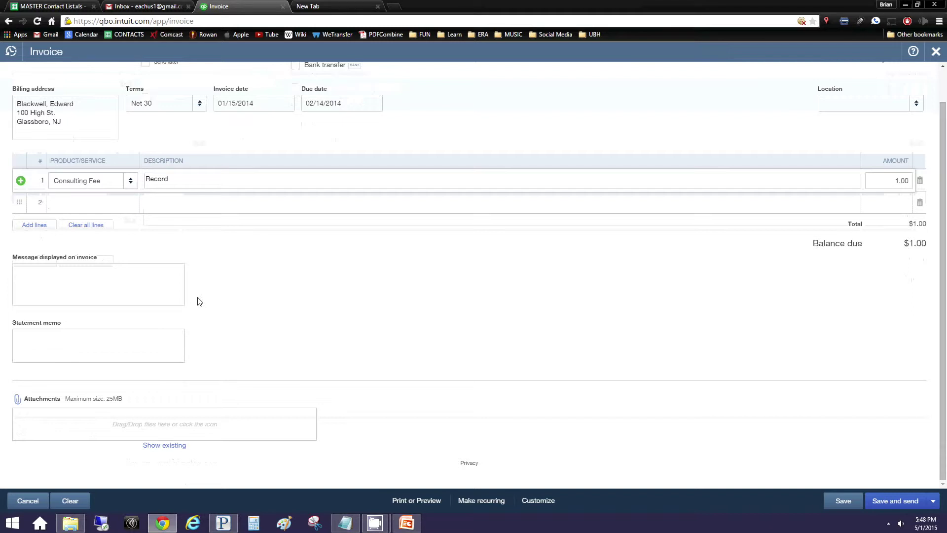
Add the message 'Here is your invoice : )' and save the invoice as #1001
left_click(60, 273)
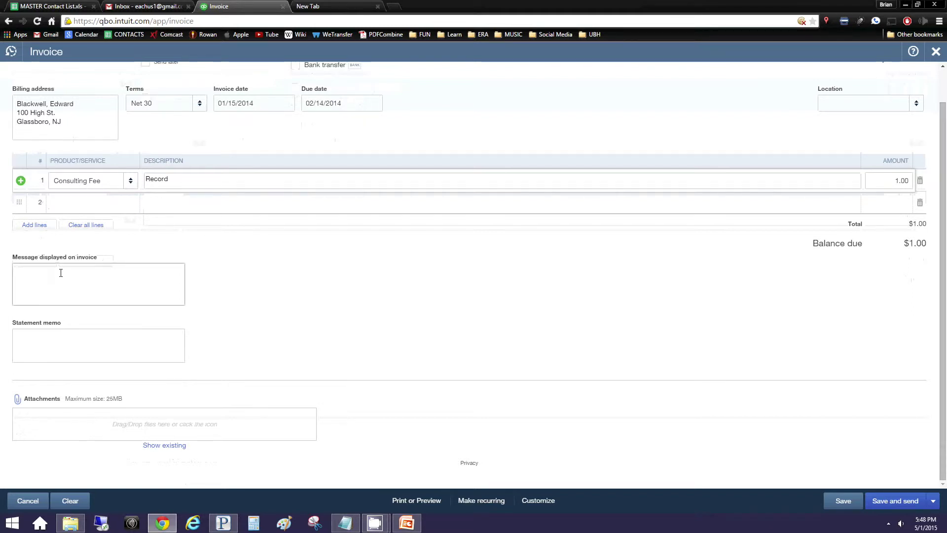
type("Here is yo")
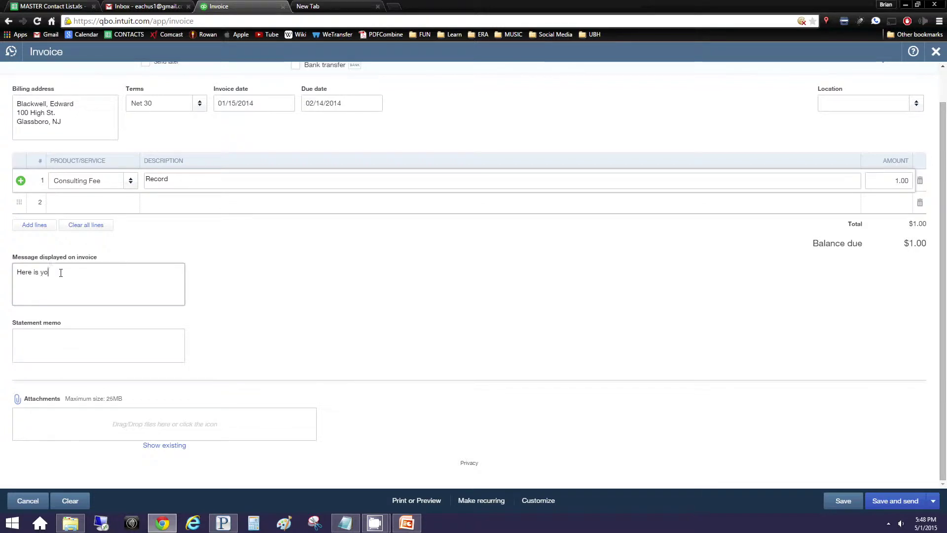
type("ur invoice : )")
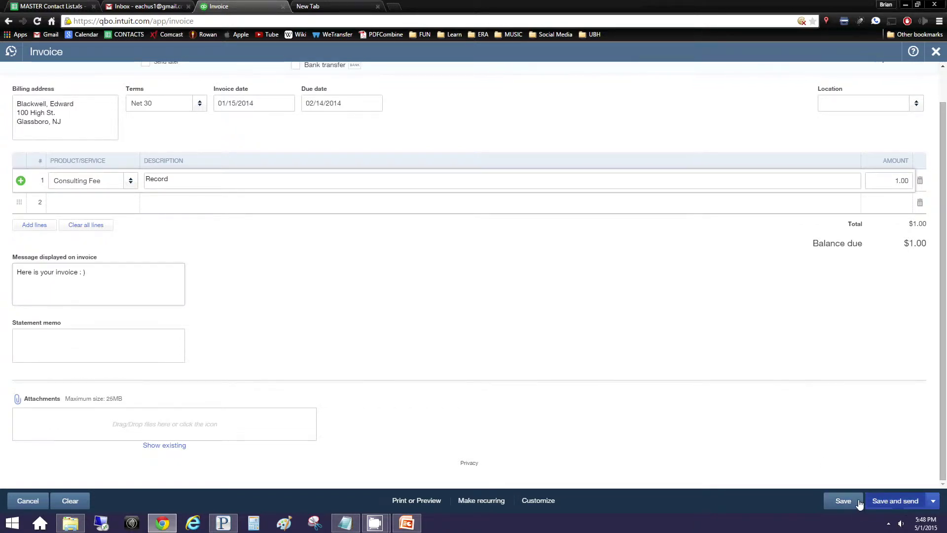
left_click(829, 502)
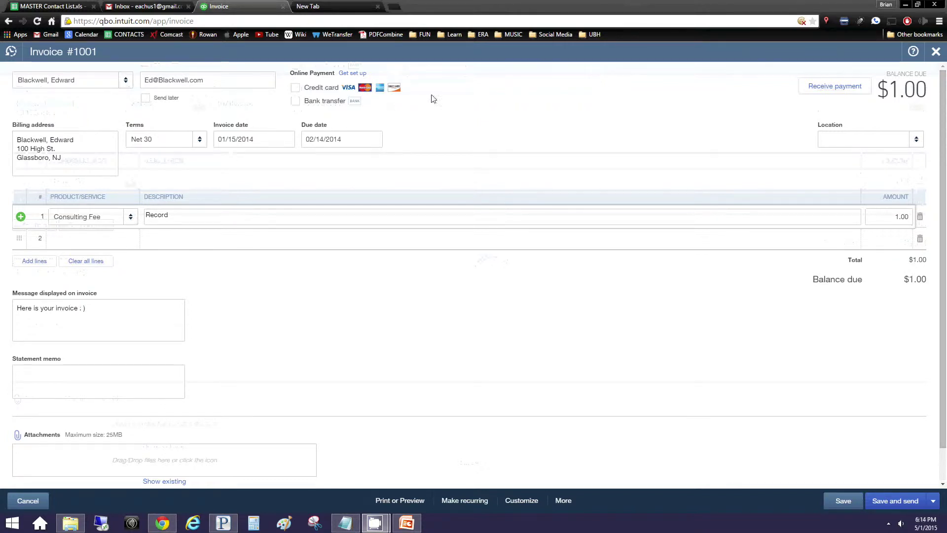
Close the invoice and start a Receive Payment for the existing customer
left_click(936, 51)
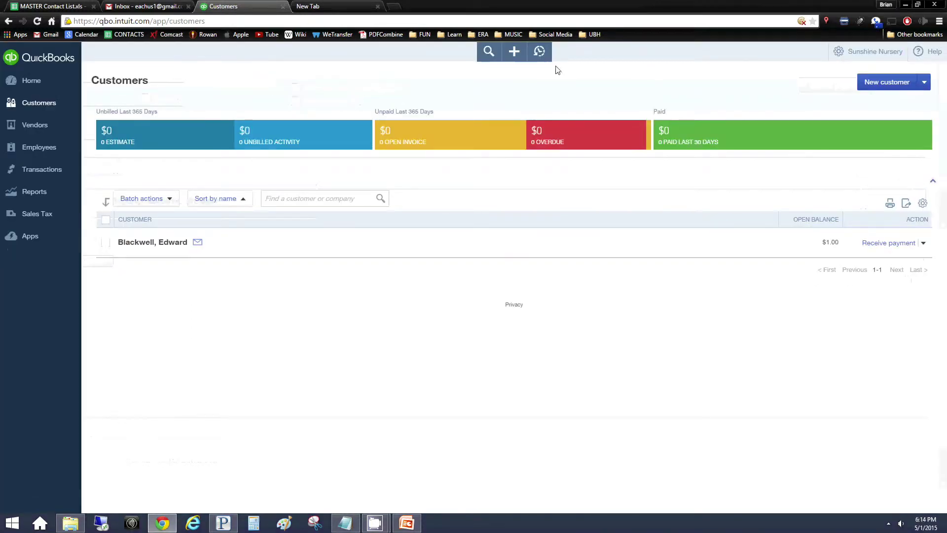
left_click(513, 51)
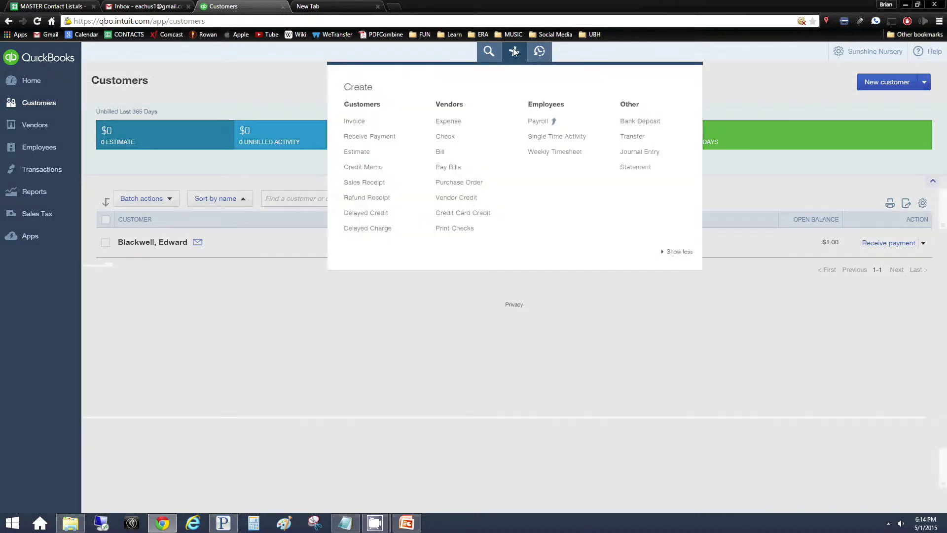
left_click(369, 144)
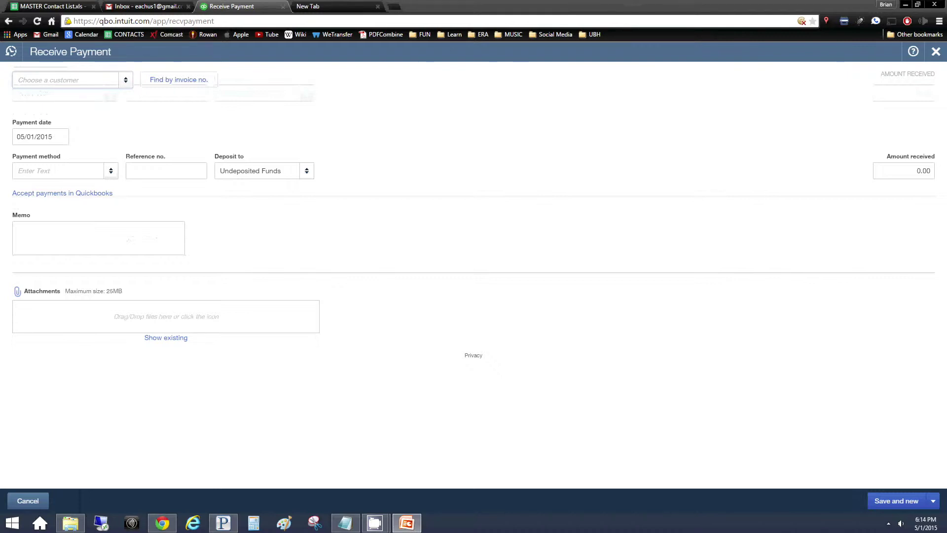
left_click(67, 86)
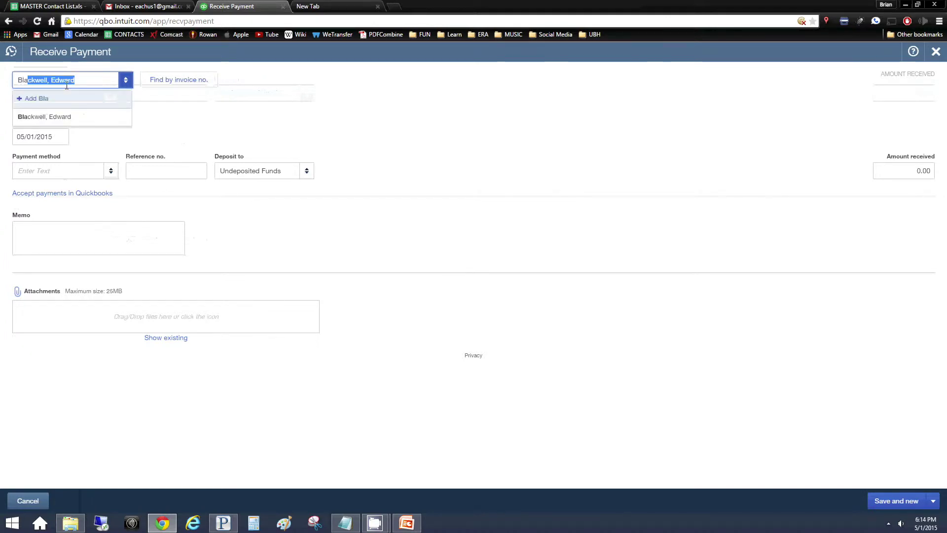
left_click(51, 117)
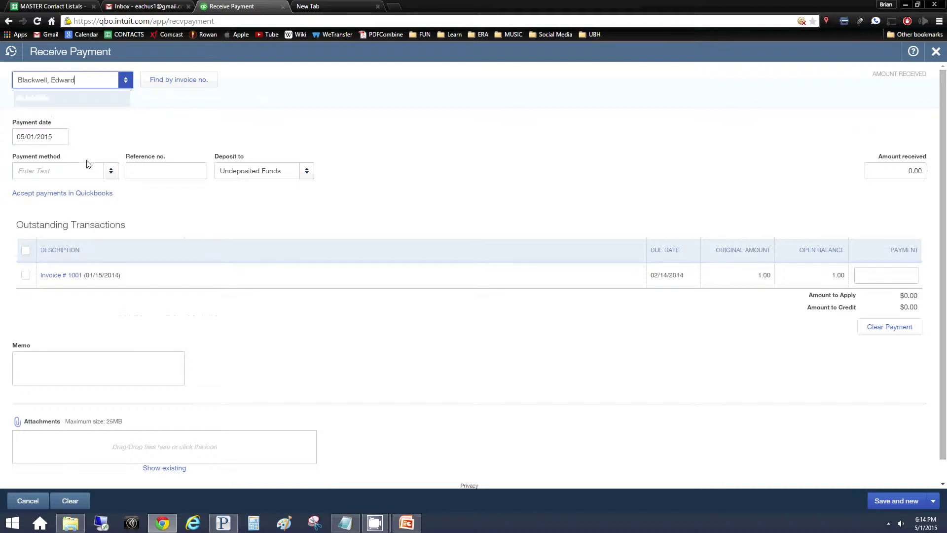
Set the payment date to 01/17/2014 and select the current deposit account
key("super+shift+q")
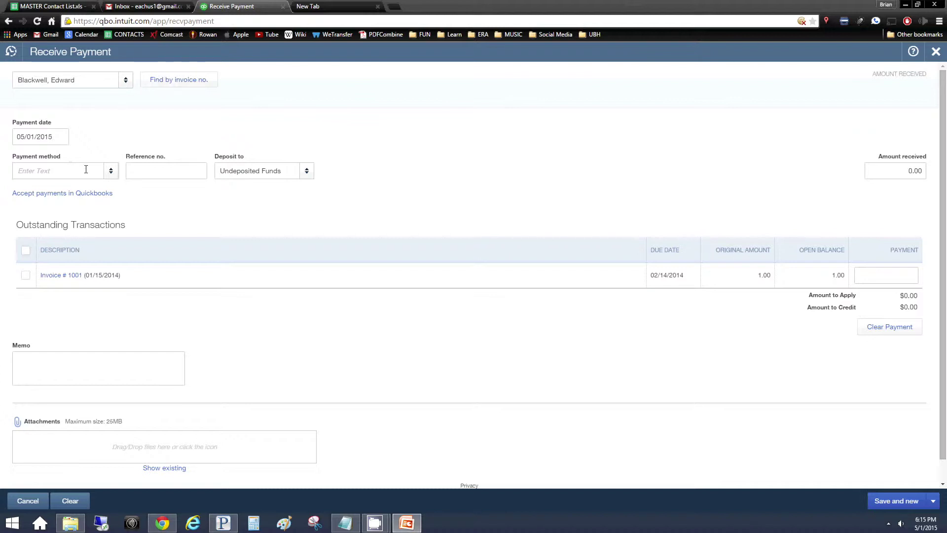
left_click(59, 137)
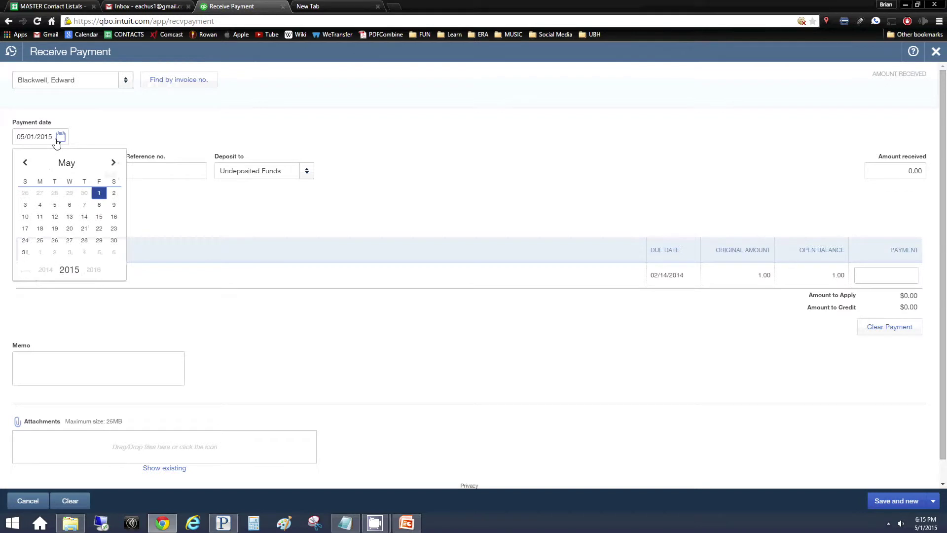
left_click(25, 162)
left_click(25, 163)
left_click(25, 163)
left_click(24, 163)
left_click(24, 163)
left_click(113, 162)
left_click(113, 217)
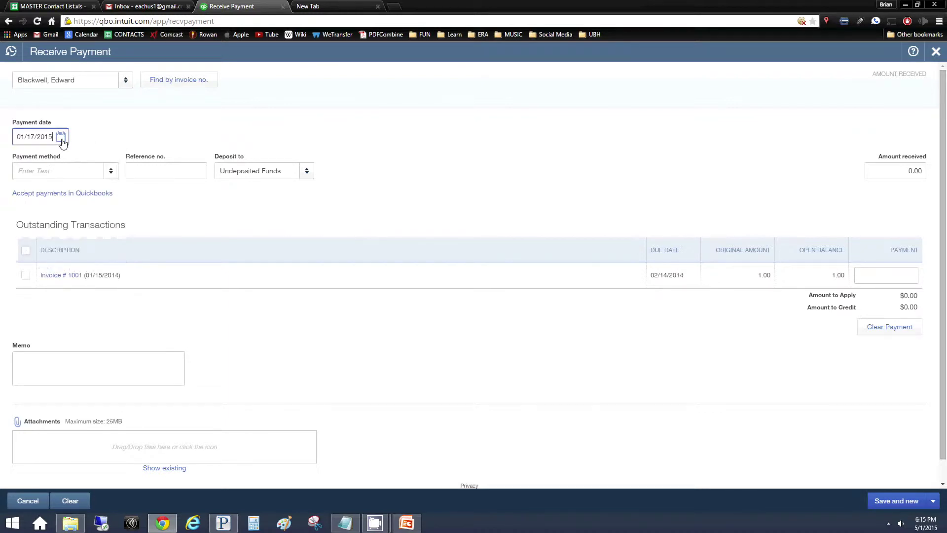
key("BackSpace")
type("4")
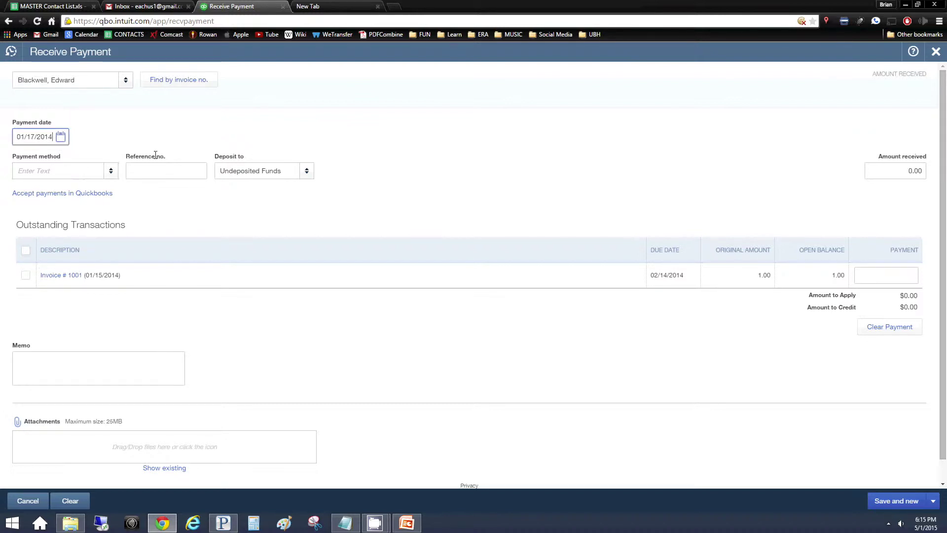
left_click(272, 175)
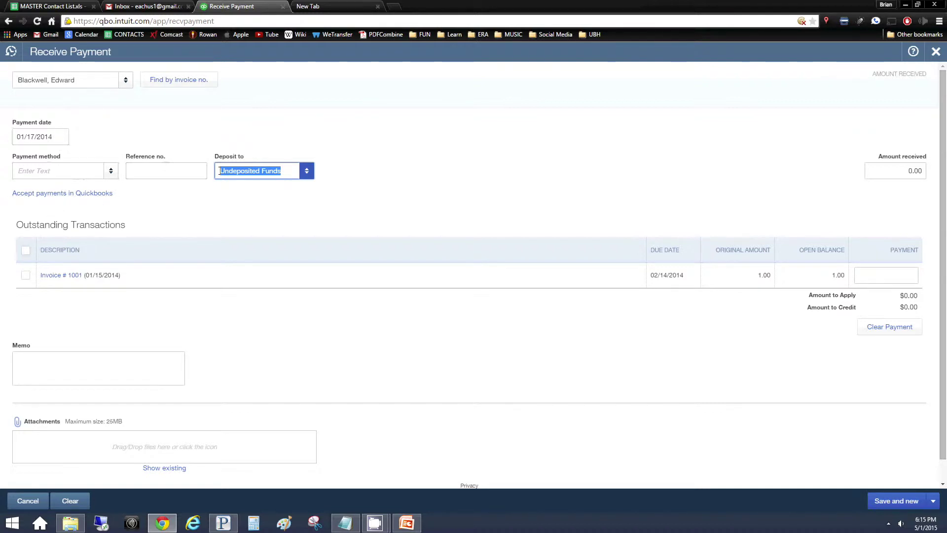
Create a new Beneficial Bank account as the Deposit to account
key("BackSpace")
type("Beneficial Bank")
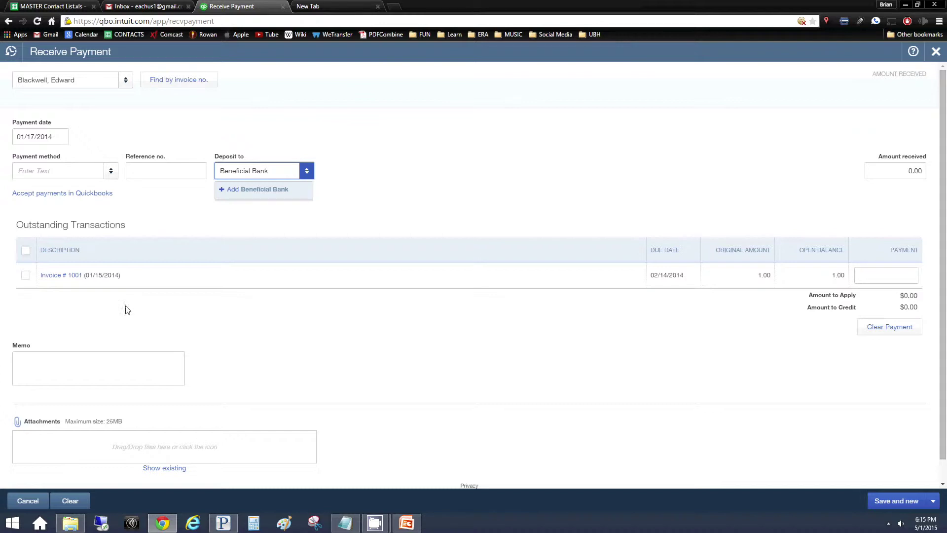
left_click(911, 170)
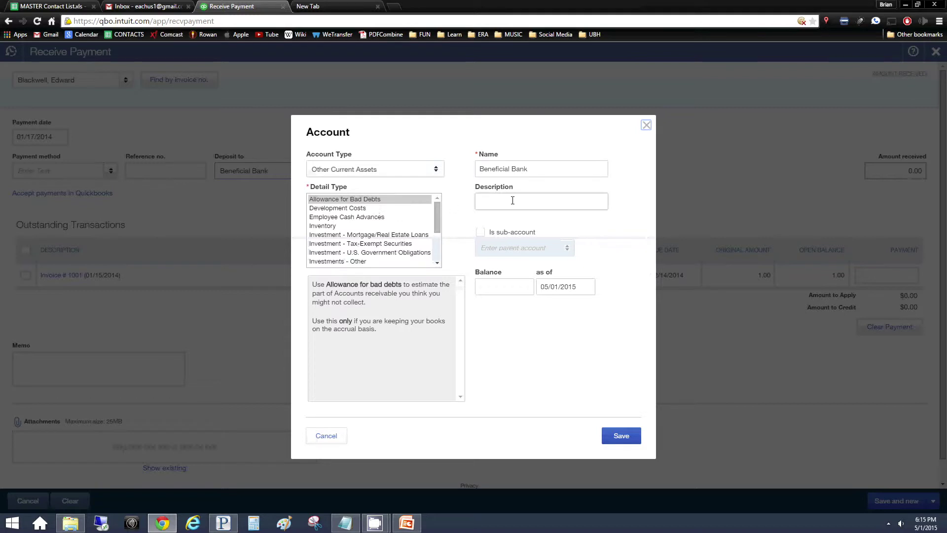
left_click(637, 440)
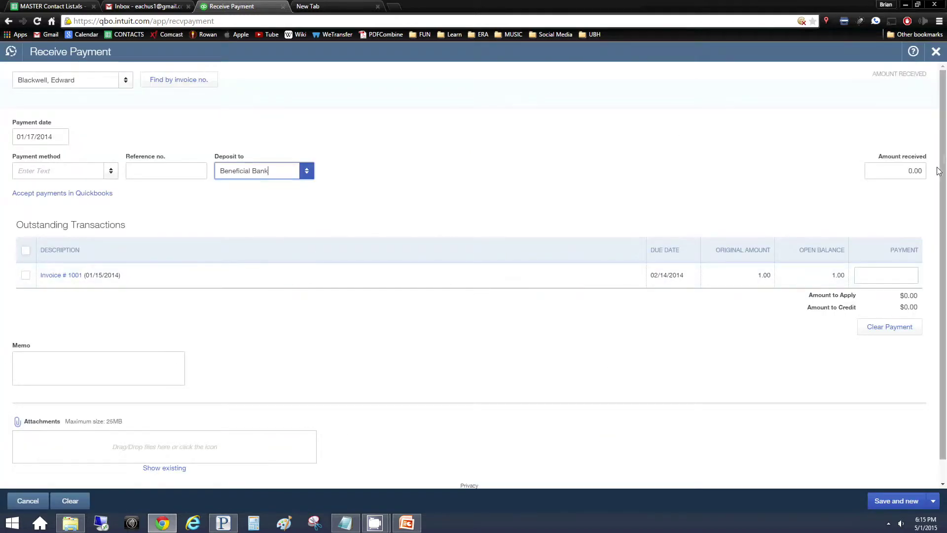
Enter 100 as the amount received, save with Save and new, and close the blank form
left_click(918, 172)
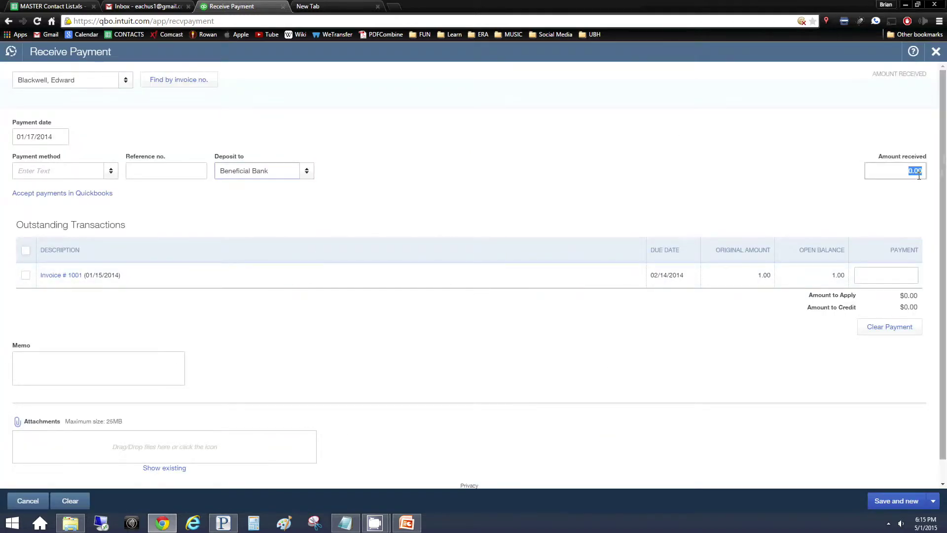
key("BackSpace")
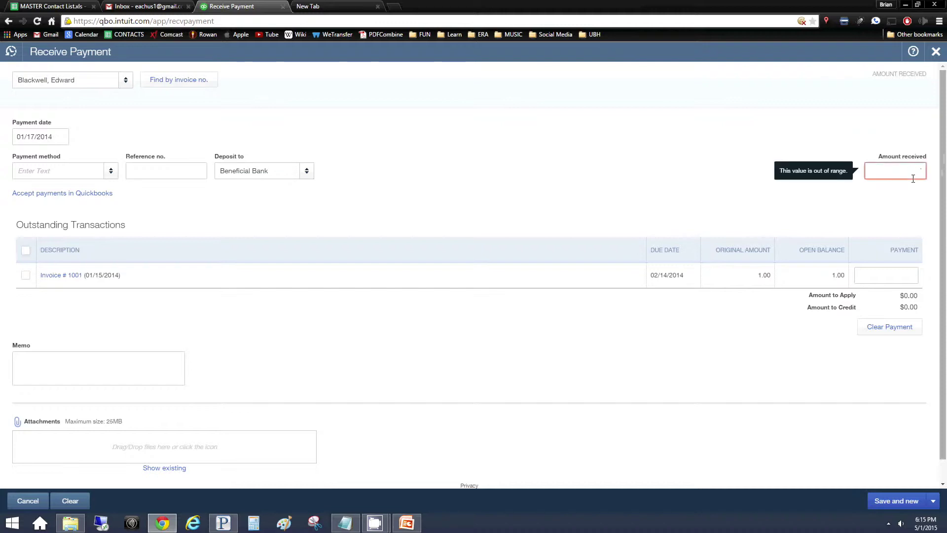
key("BackSpace")
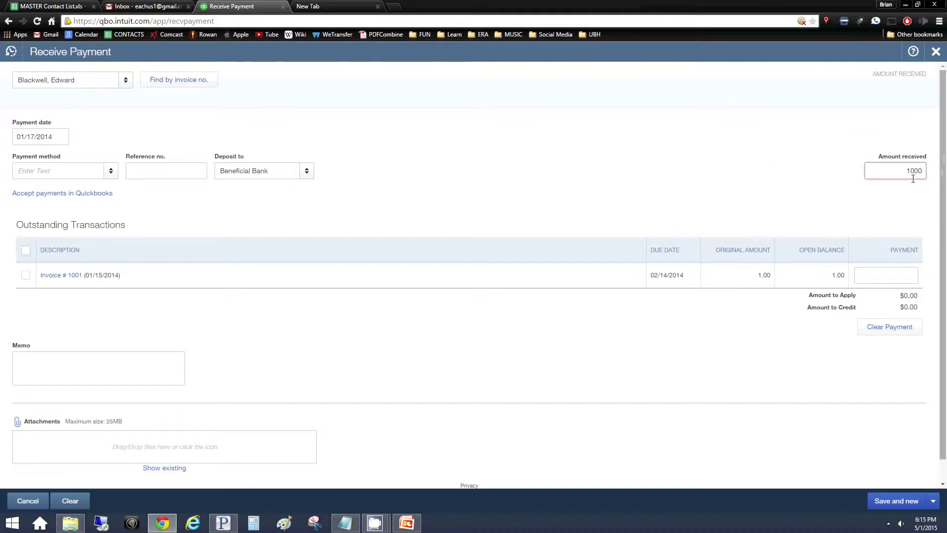
type("100")
left_click(864, 457)
scroll(650, 425, "down", 1)
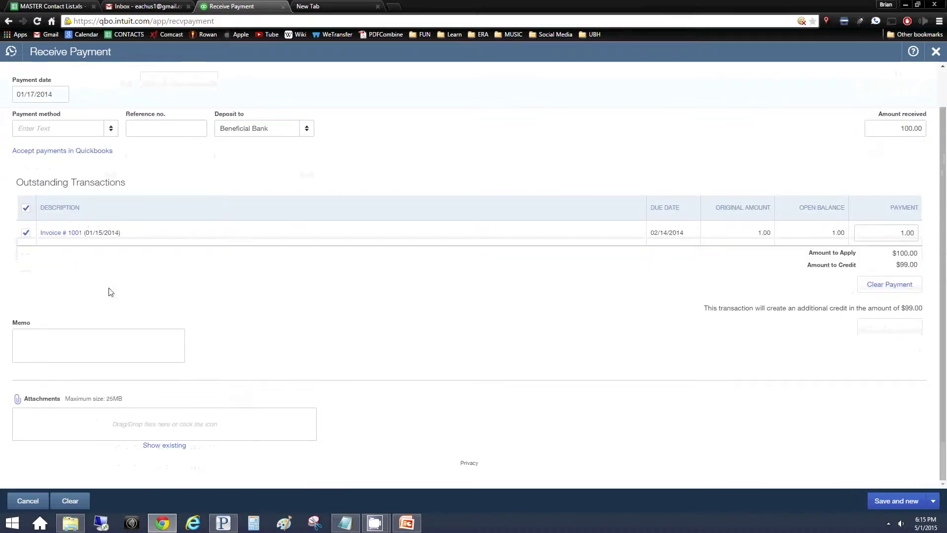
scroll(148, 284, "up", 1)
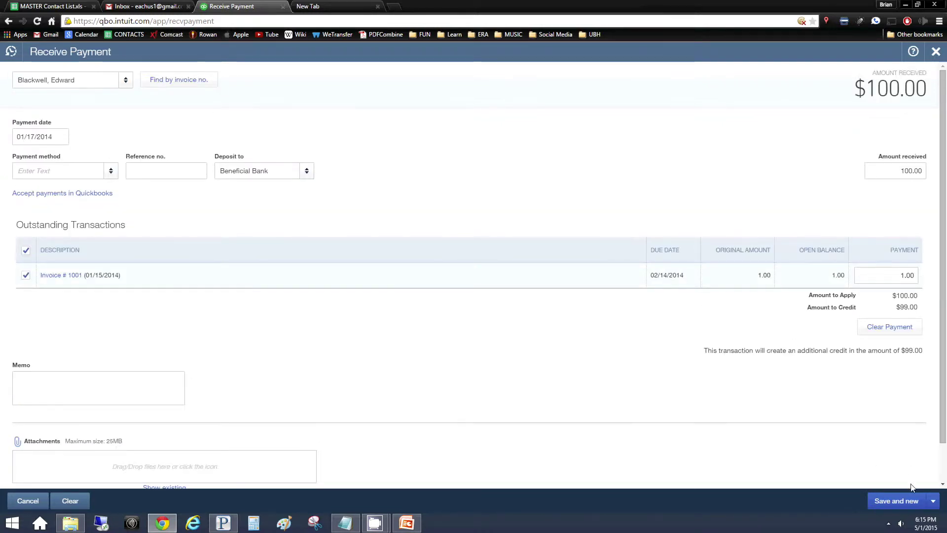
left_click(903, 501)
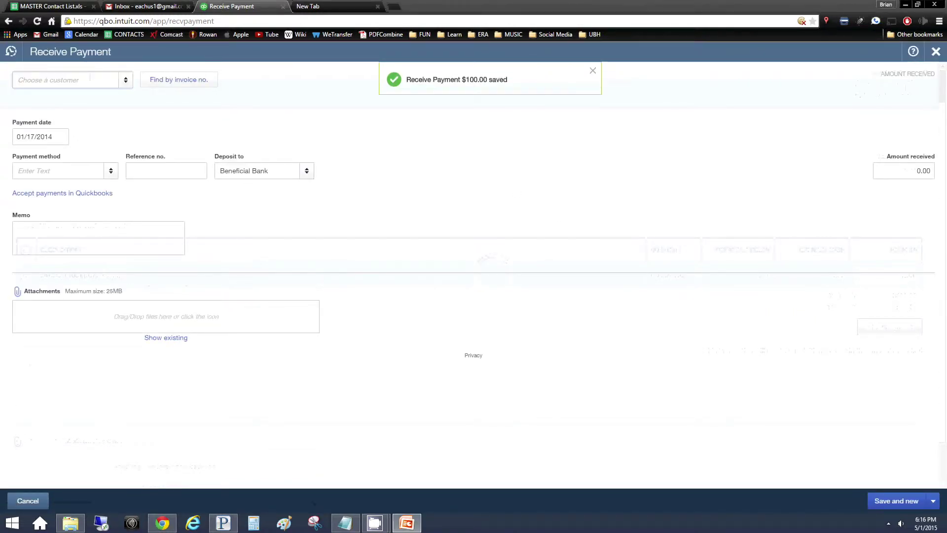
left_click(153, 171)
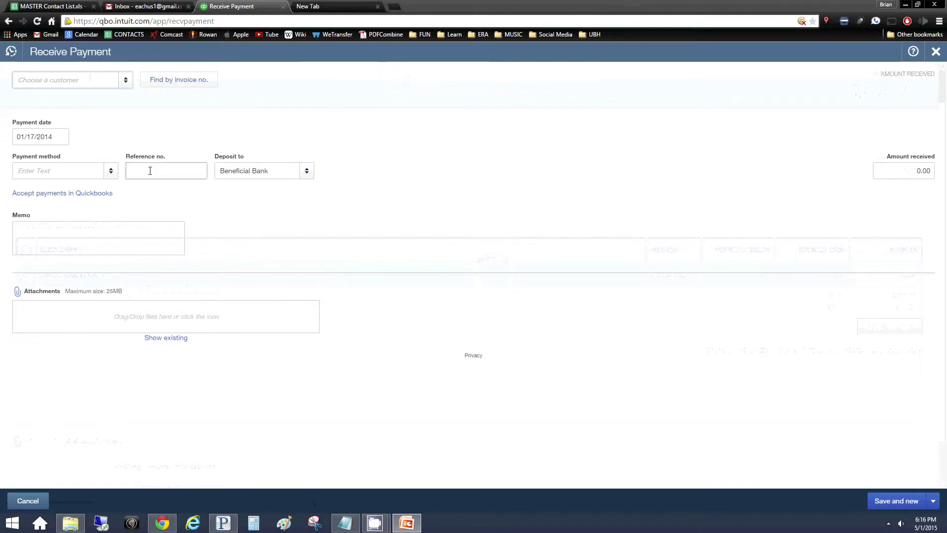
left_click(46, 232)
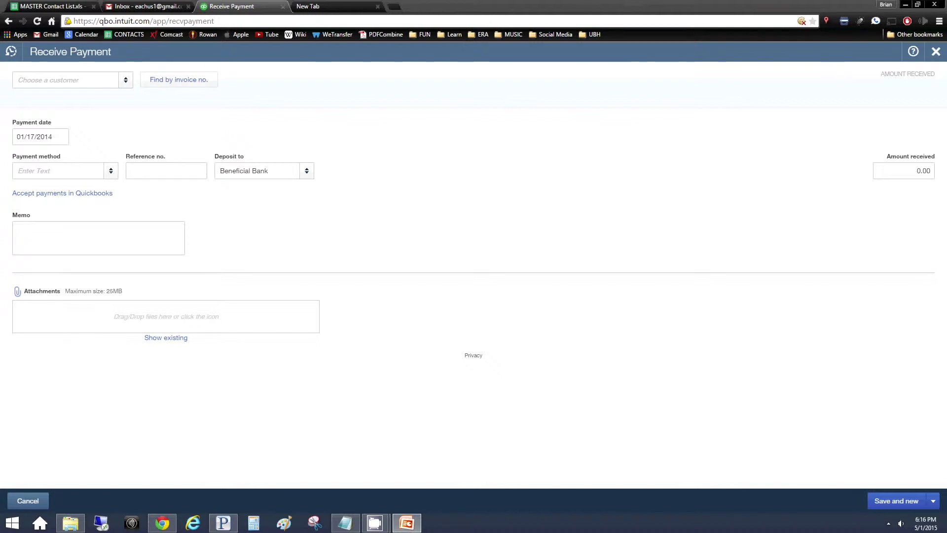
left_click(936, 52)
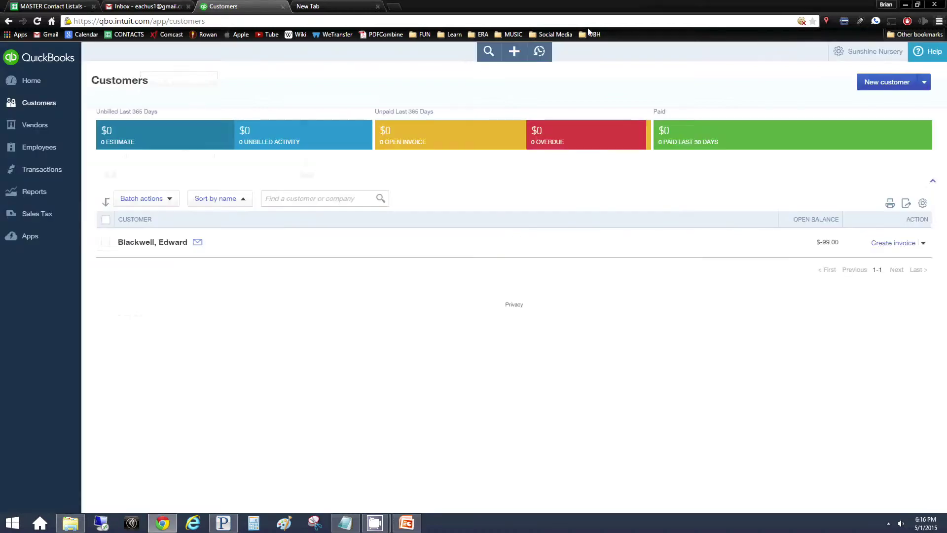
Create a new Sales Receipt and place the cursor in its customer field
left_click(512, 53)
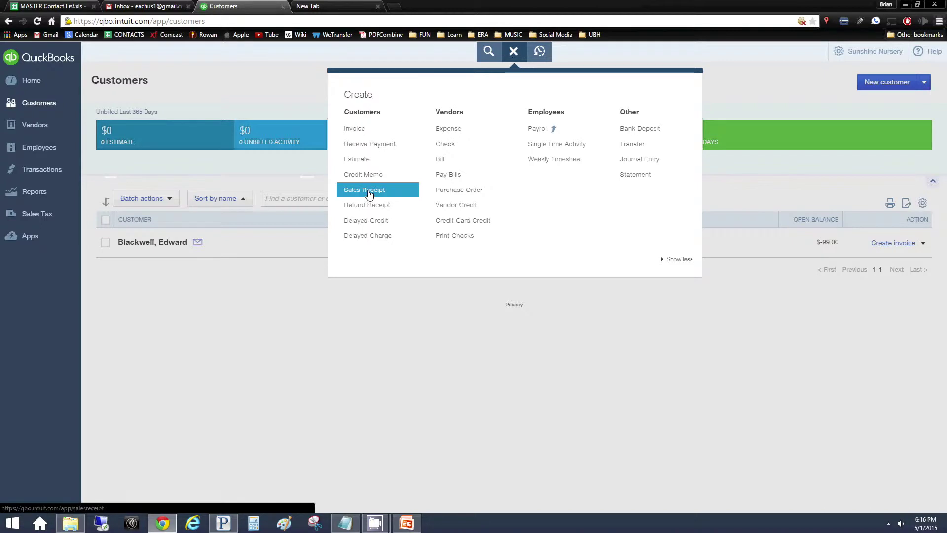
left_click(370, 194)
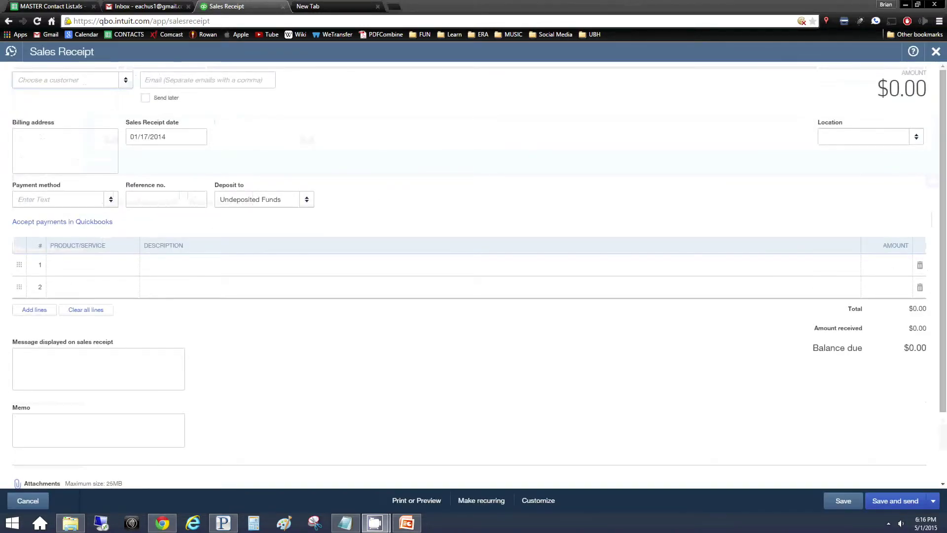
left_click(54, 43)
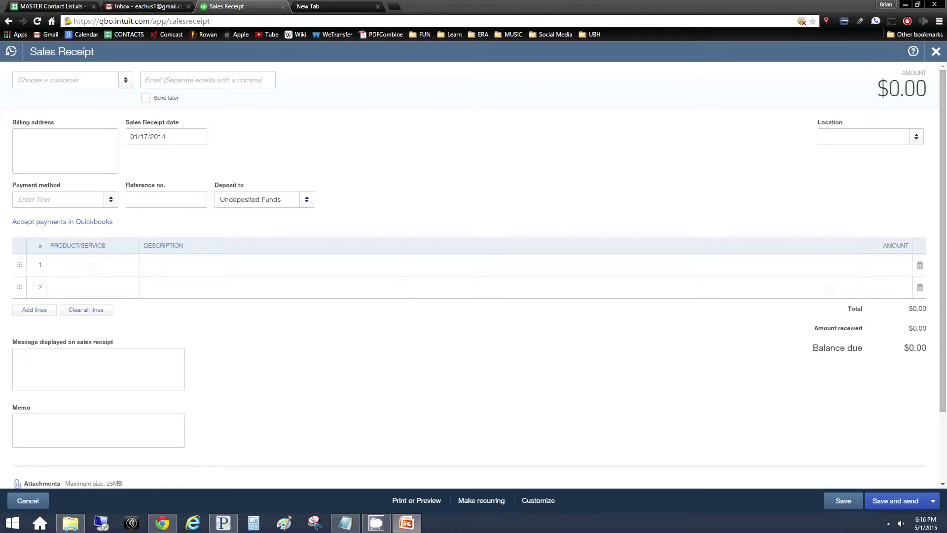
left_click(47, 77)
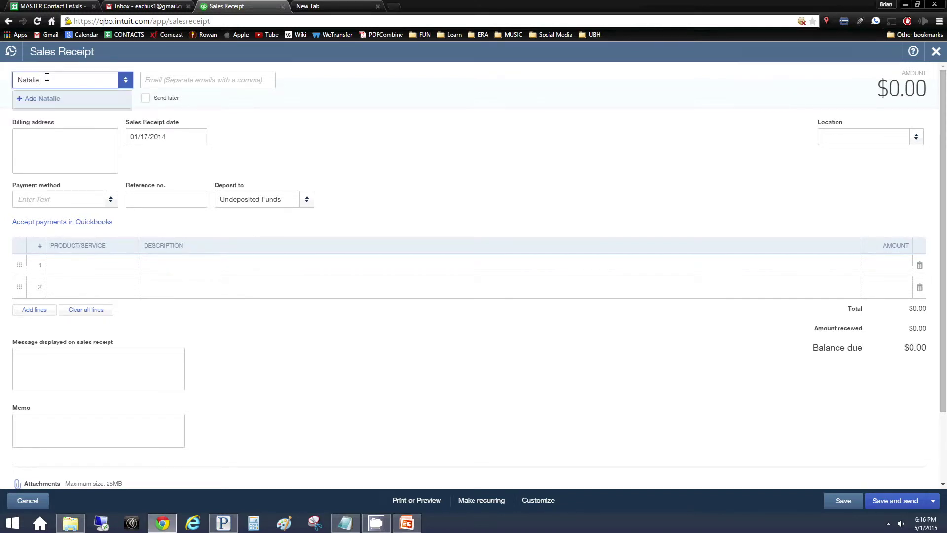
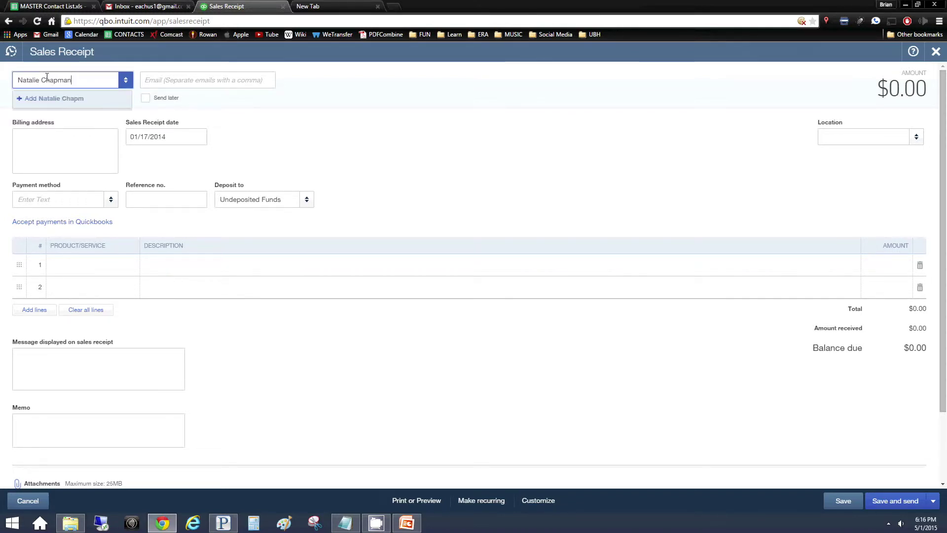
Add the receipt's customer as a new customer and enter their e-mail
key("Return")
key("Tab")
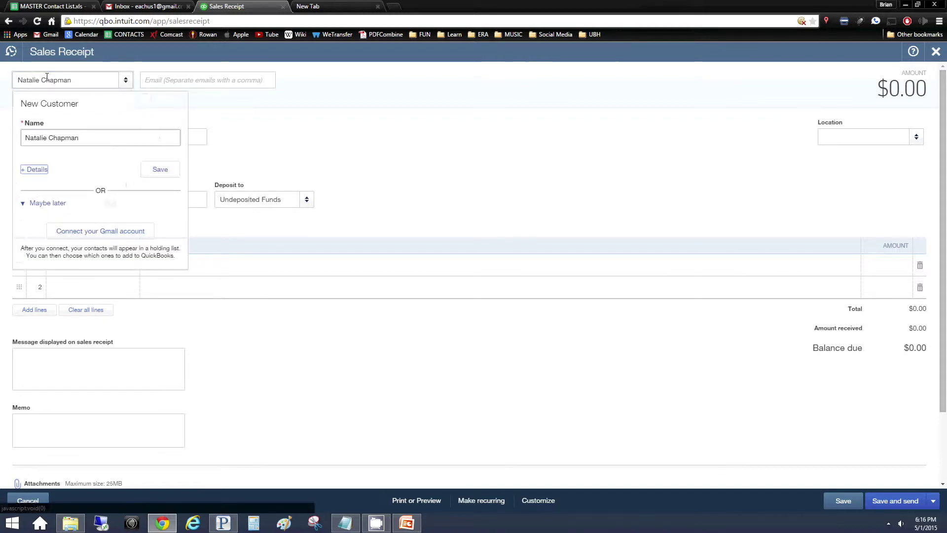
left_click(166, 173)
left_click(178, 81)
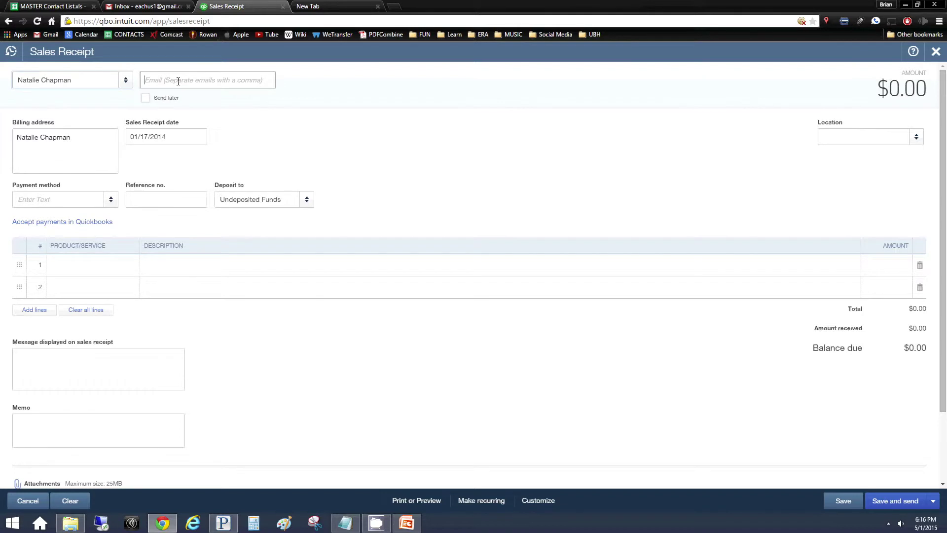
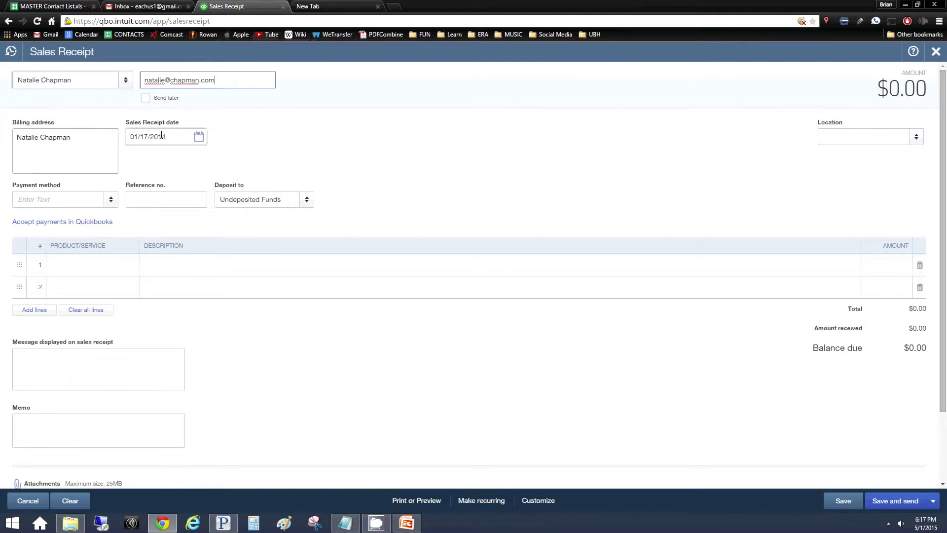
Set the sales receipt date to 01/10/2014
left_click(190, 137)
key("BackSpace")
type("1")
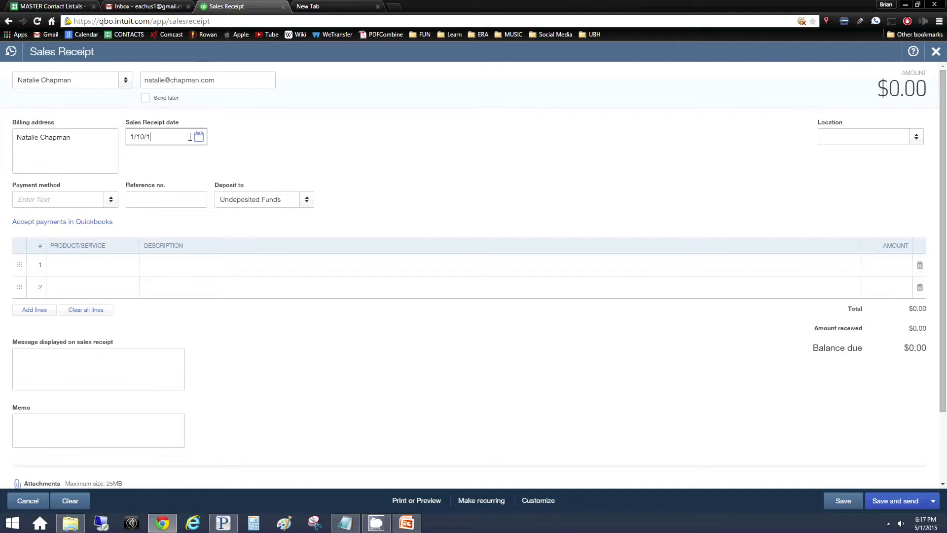
type("/10/2014")
key("Tab")
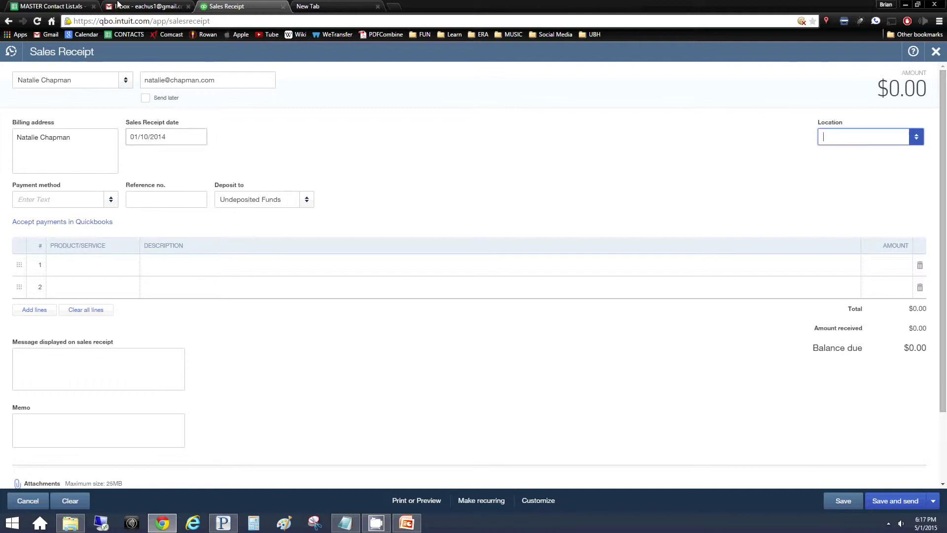
left_click(57, 198)
Set payment method to Check and choose Training Fee as the first product
type("Check")
left_click(142, 197)
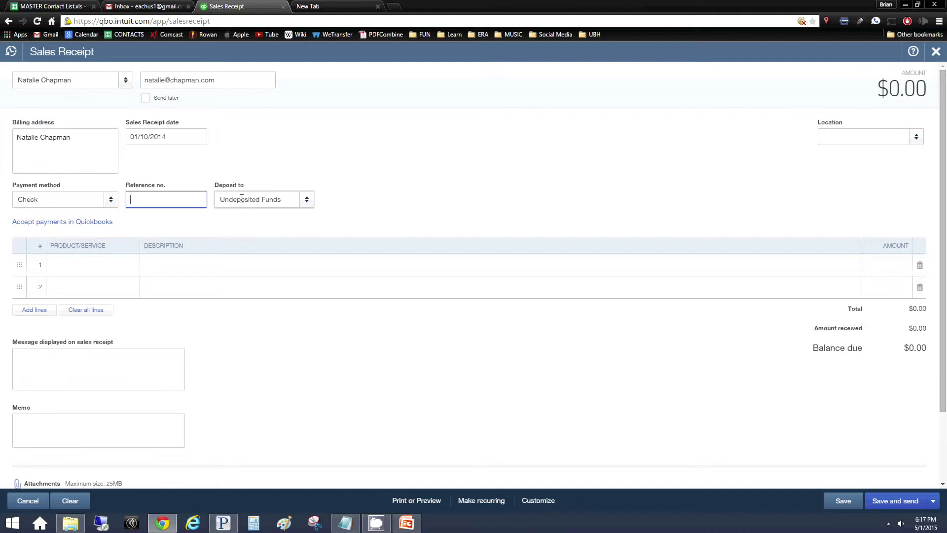
left_click(84, 264)
type("trai")
key("BackSpace")
key("BackSpace")
key("BackSpace")
key("BackSpace")
type("Training")
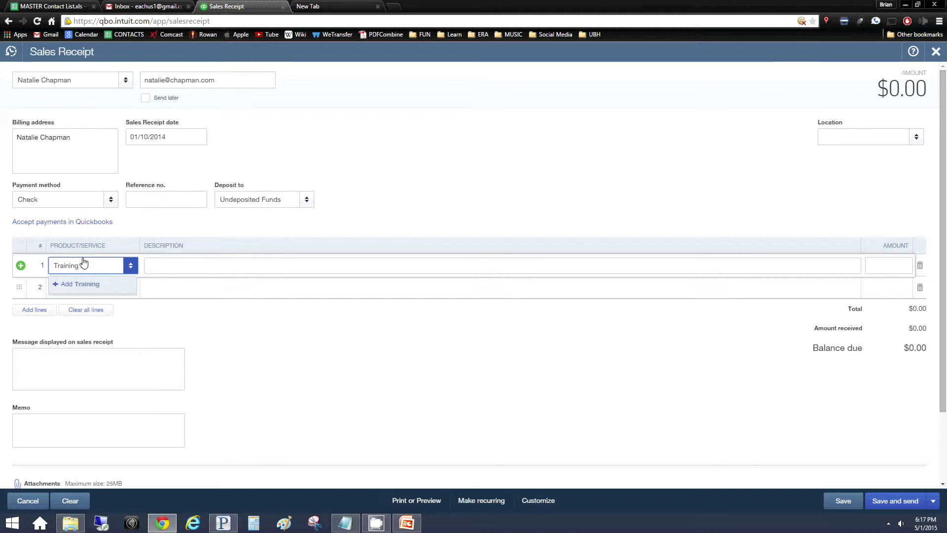
type(" Fee")
Describe the Training Fee line as 'an item', then save and close Sales Receipt #1002
left_click(186, 267)
type("Item")
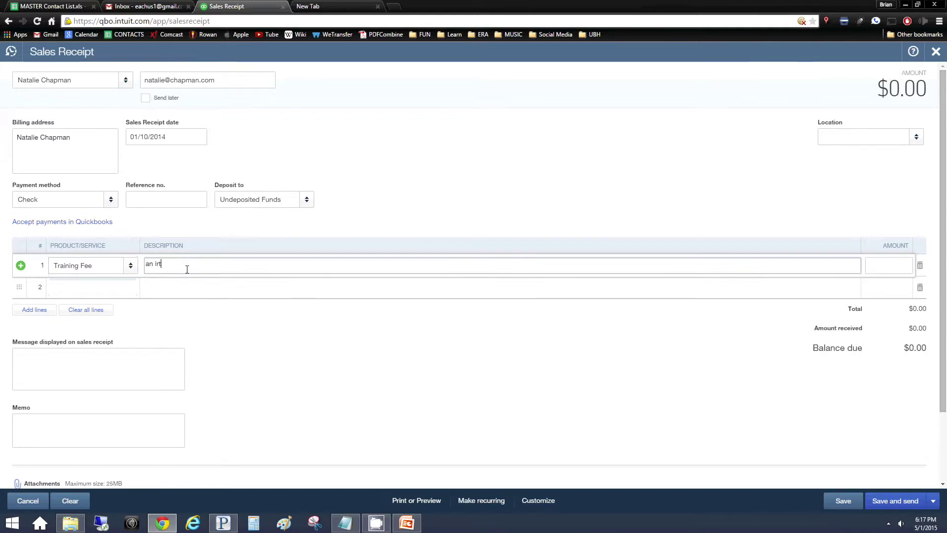
type("m")
key("BackSpace")
type("em")
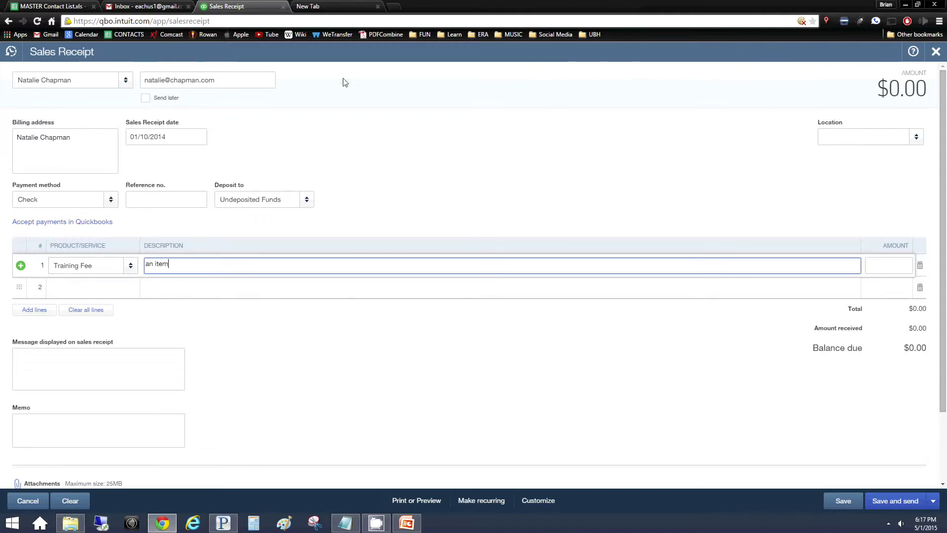
left_click(893, 265)
type("2")
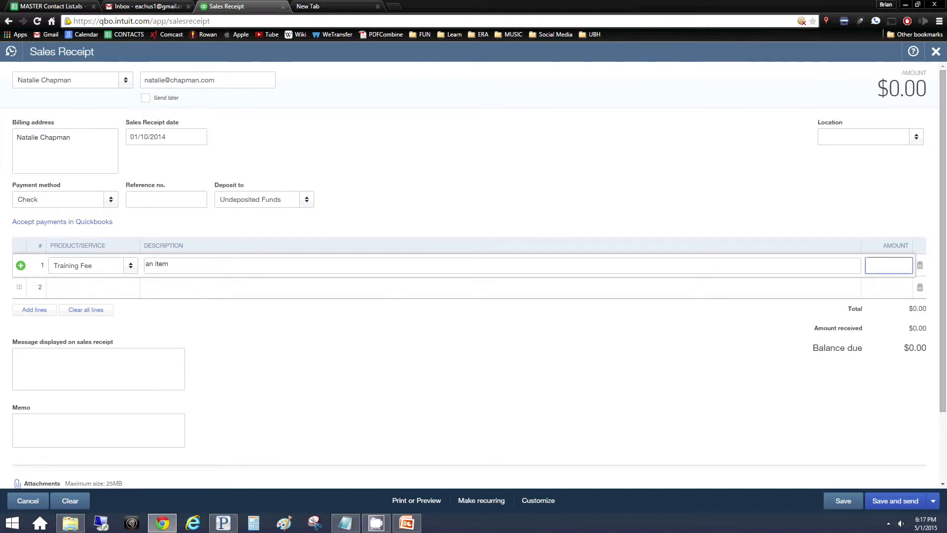
left_click(844, 501)
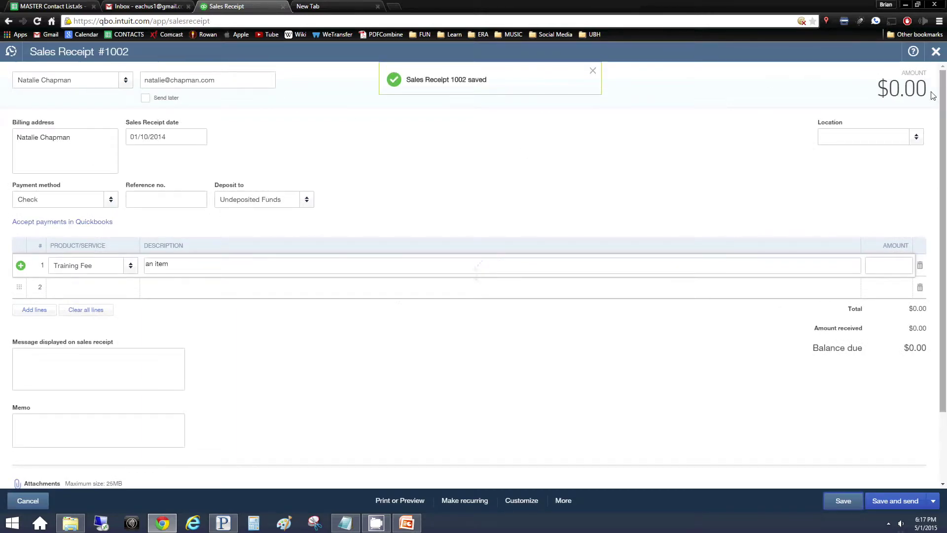
left_click(928, 52)
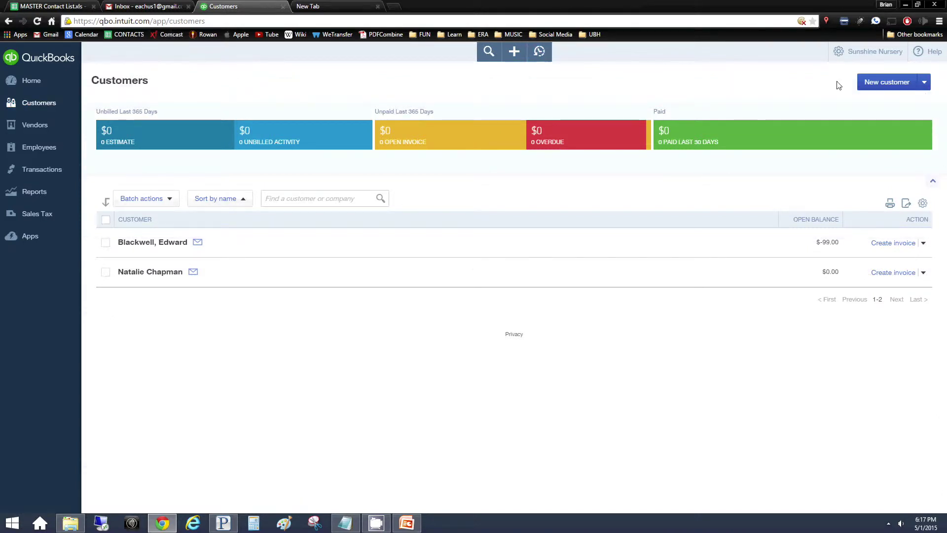
In Sales settings, enable quantity and price/rate tracking while leaving quantity on hand tracking off
left_click(852, 57)
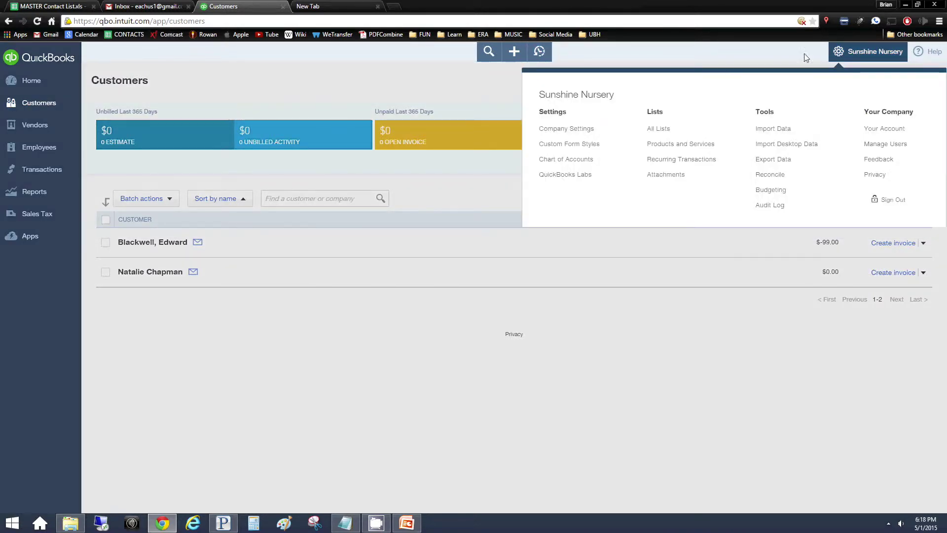
left_click(555, 128)
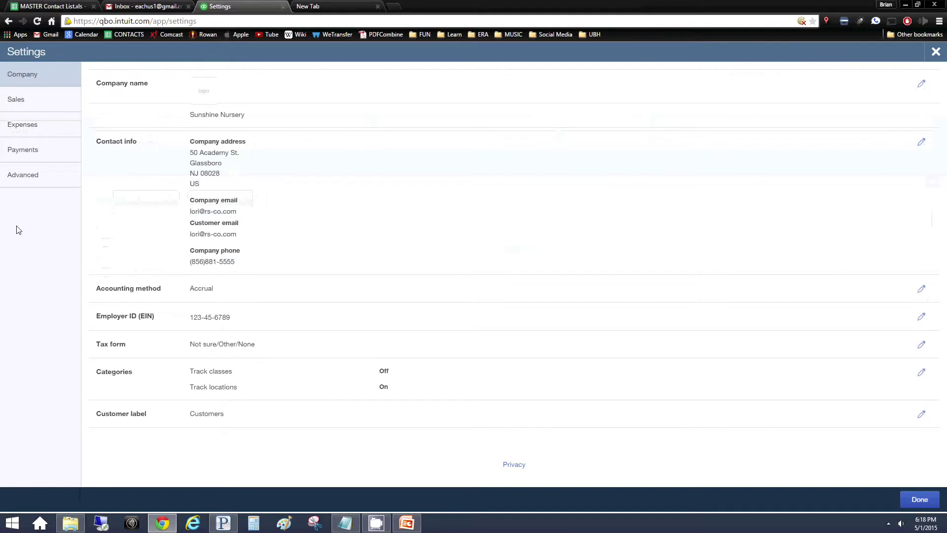
left_click(24, 104)
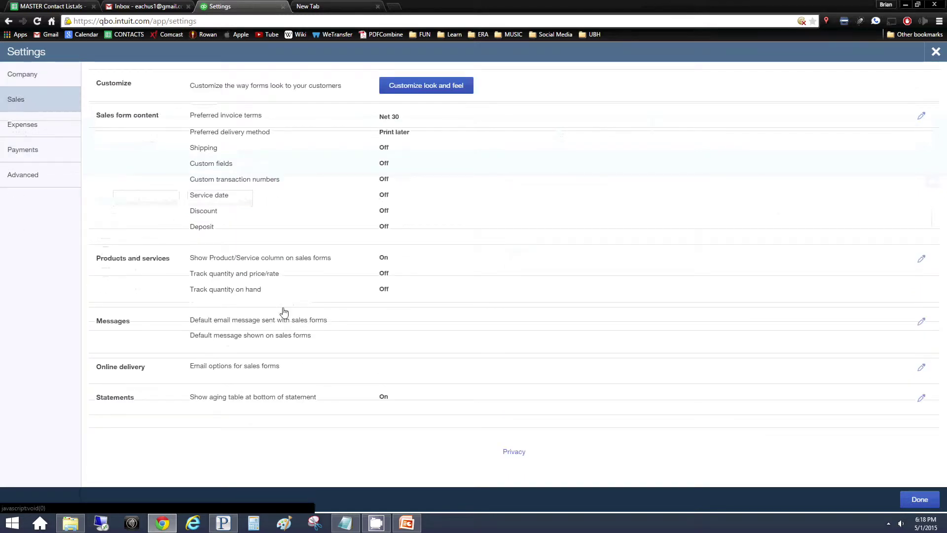
left_click(248, 289)
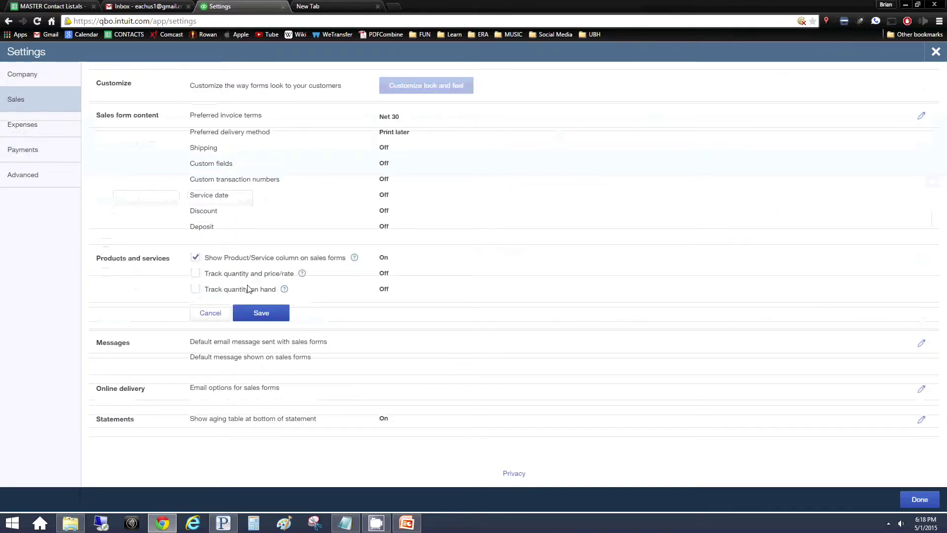
left_click(195, 289)
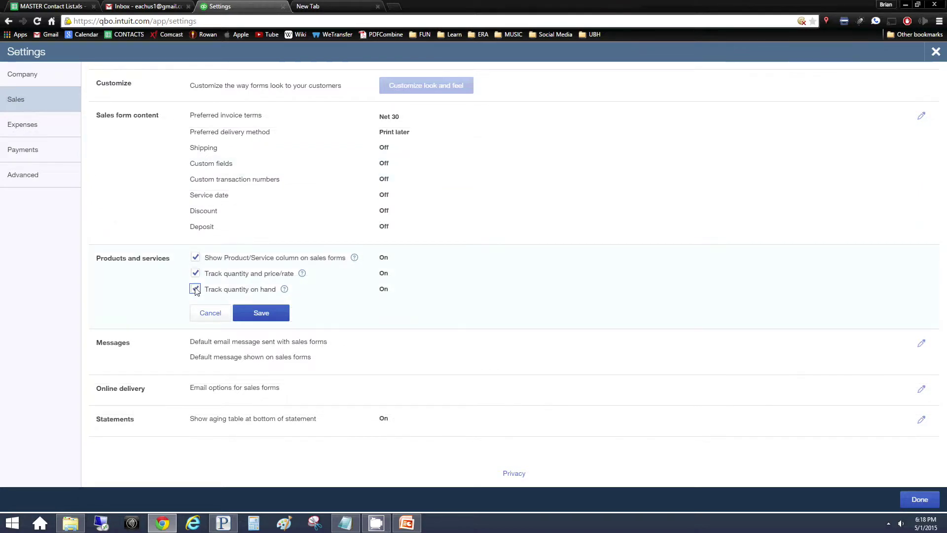
left_click(244, 313)
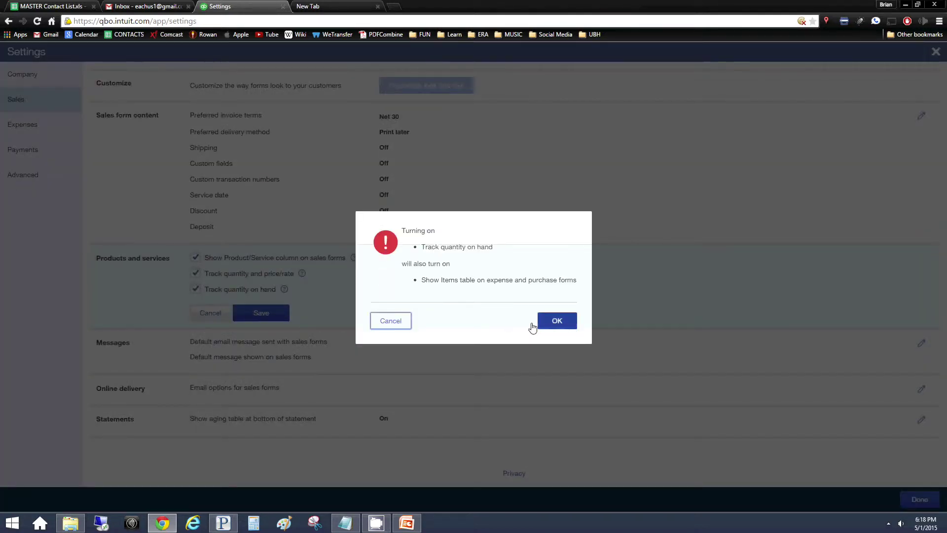
left_click(374, 323)
left_click(195, 289)
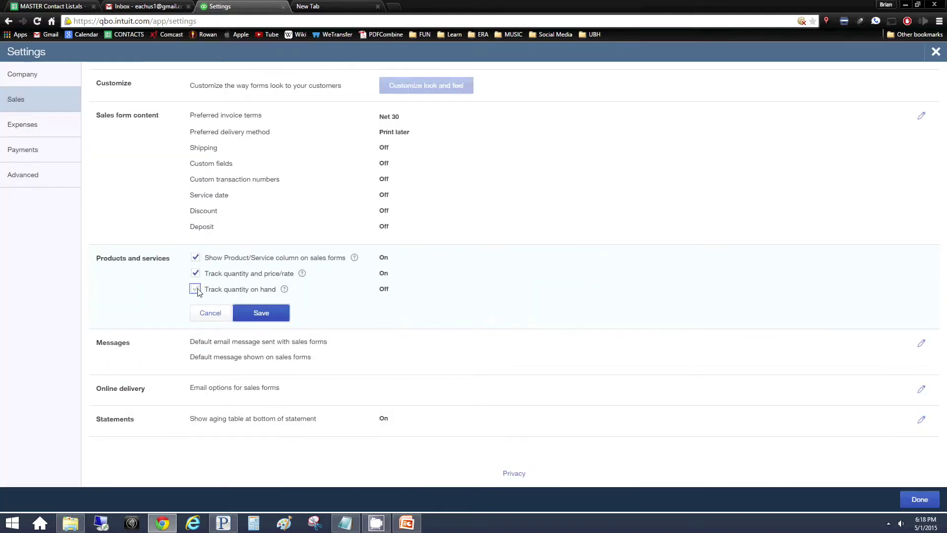
left_click(264, 311)
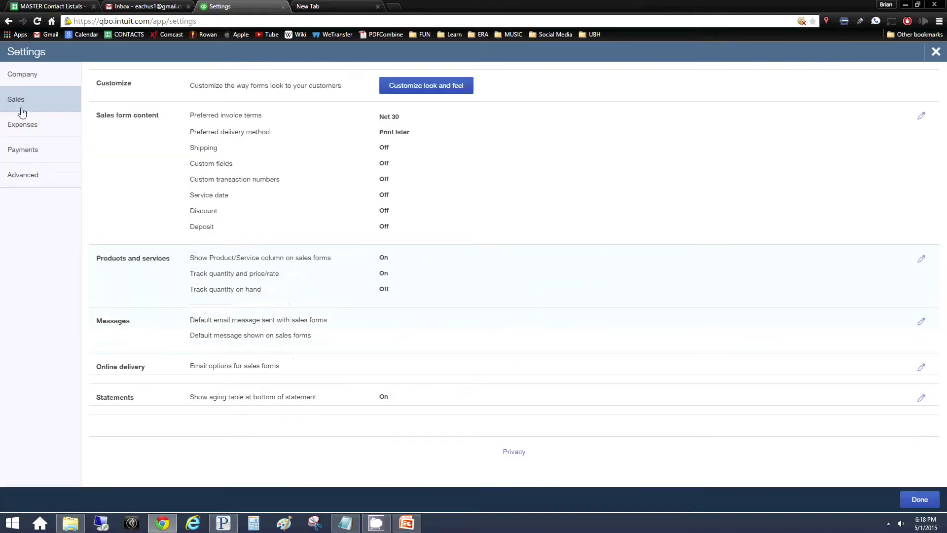
left_click(937, 52)
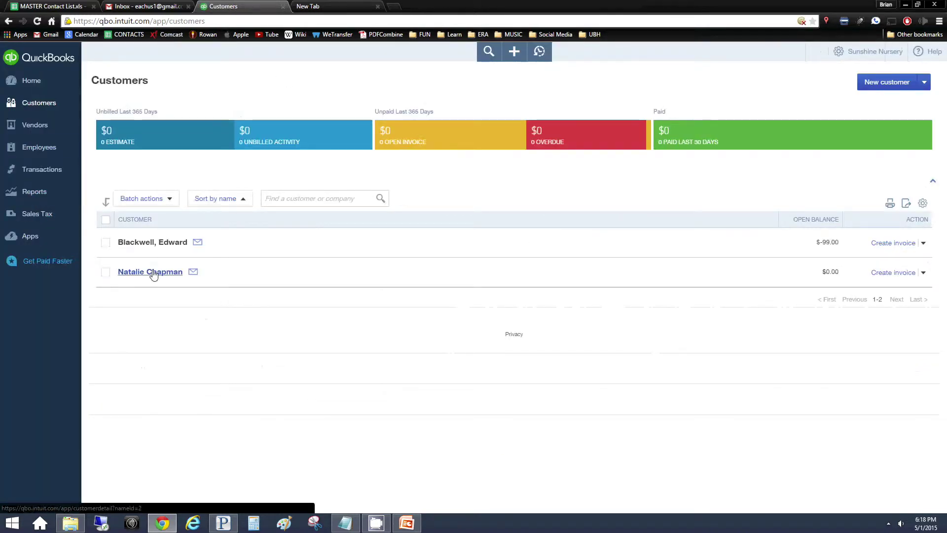
Reopen sales receipt #1002 and add 'Training Fee' as a new product/service on line 1
left_click(143, 273)
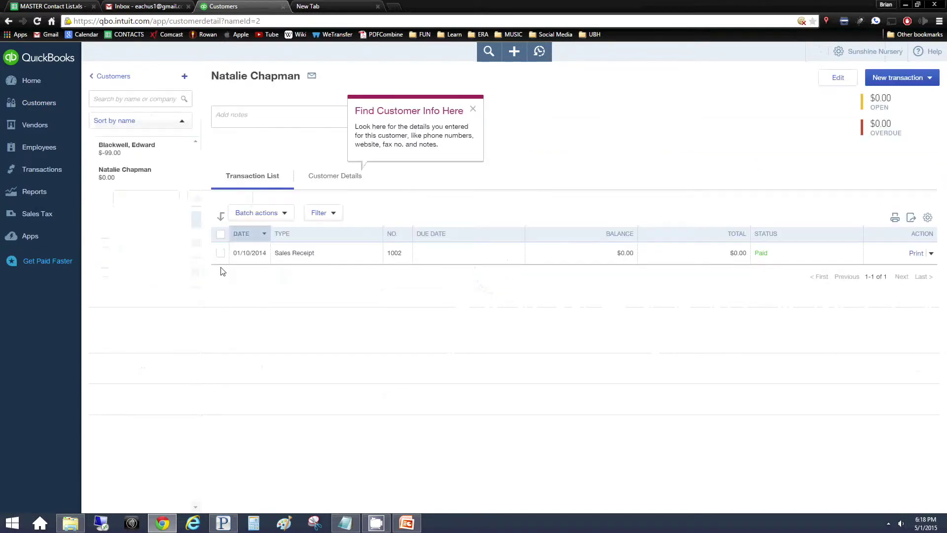
left_click(218, 254)
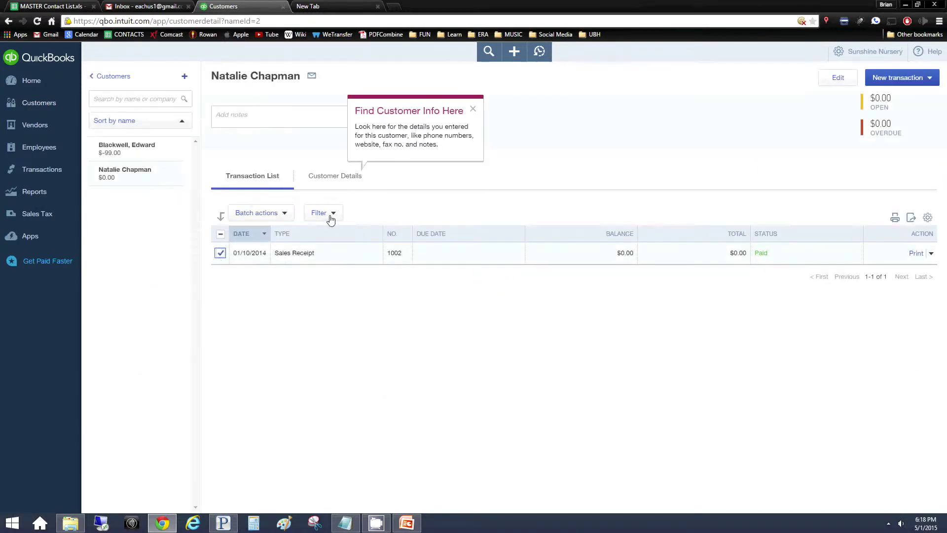
left_click(246, 258)
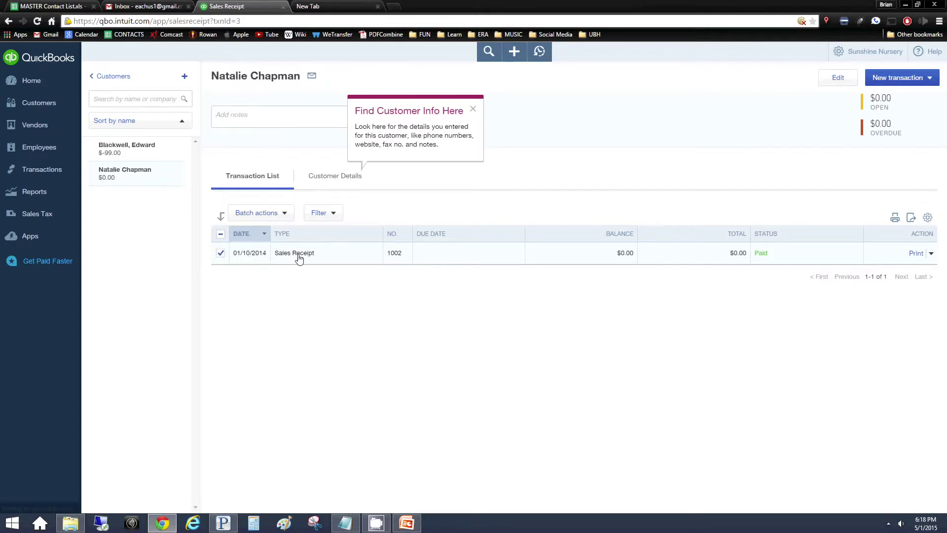
left_click(101, 262)
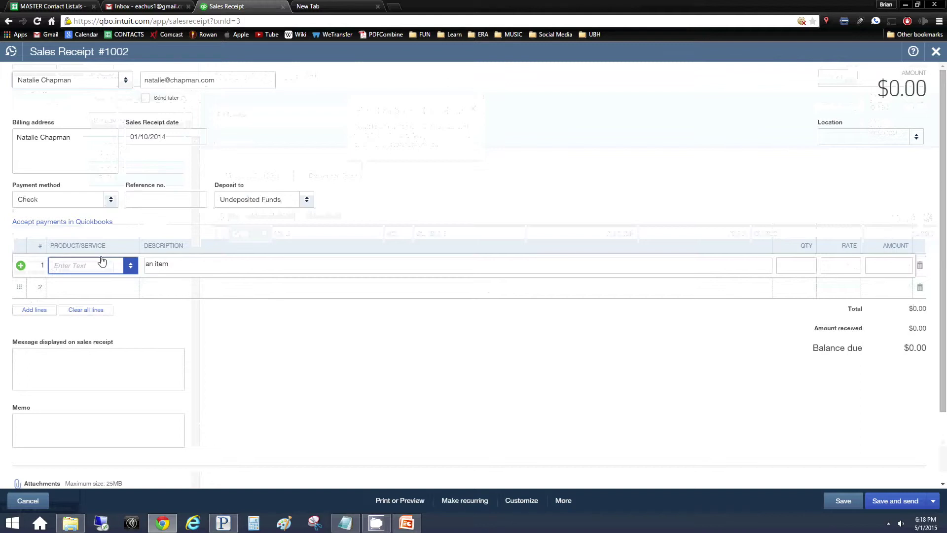
type("Trai")
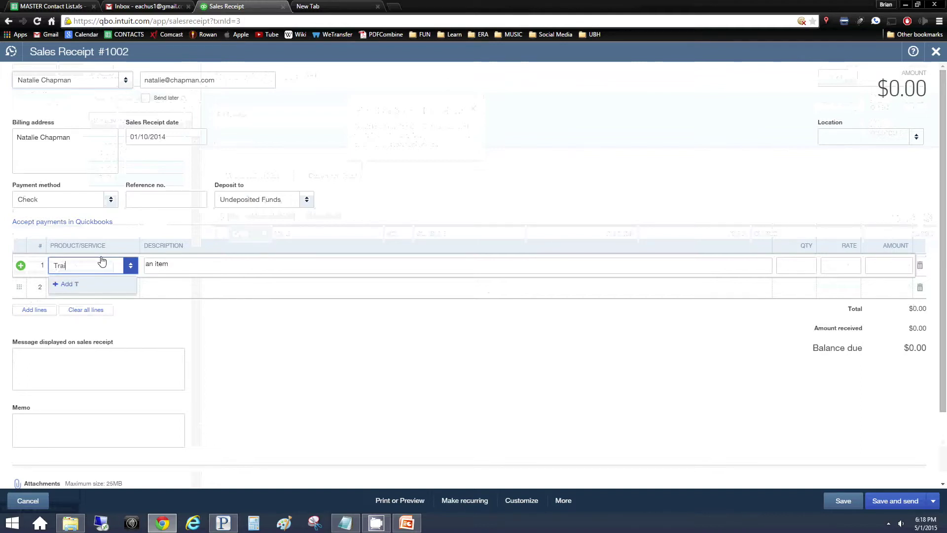
type("ning Fee")
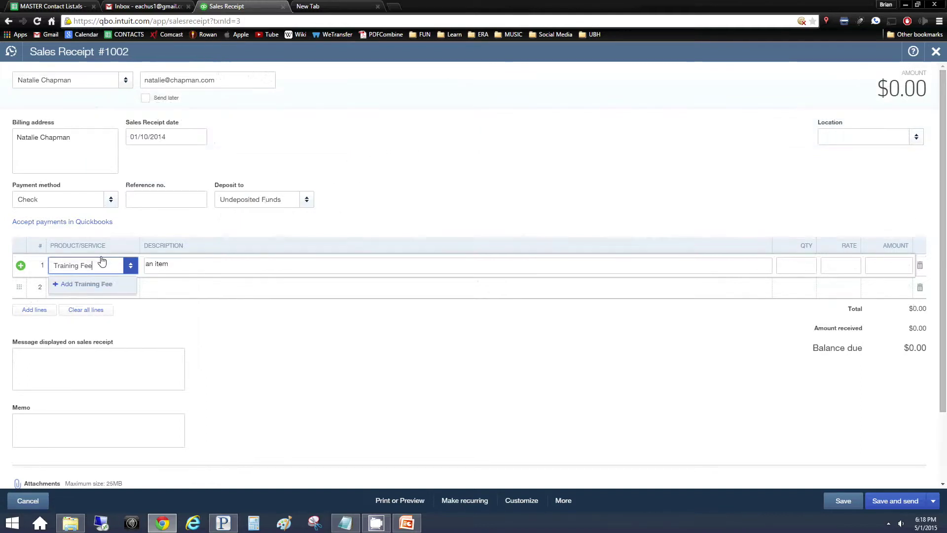
left_click(804, 262)
Create the Training Fee item with a price/rate of 30
type("2")
left_click(881, 265)
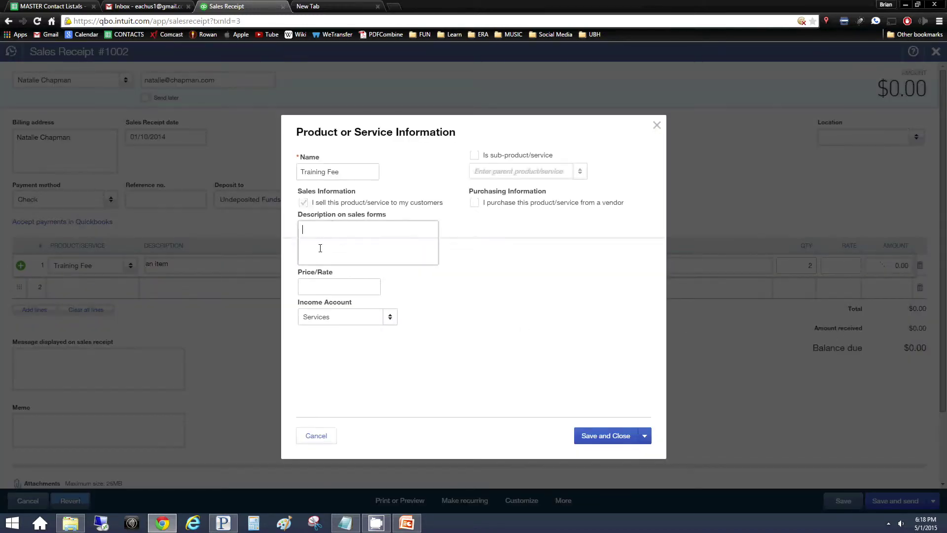
left_click(324, 289)
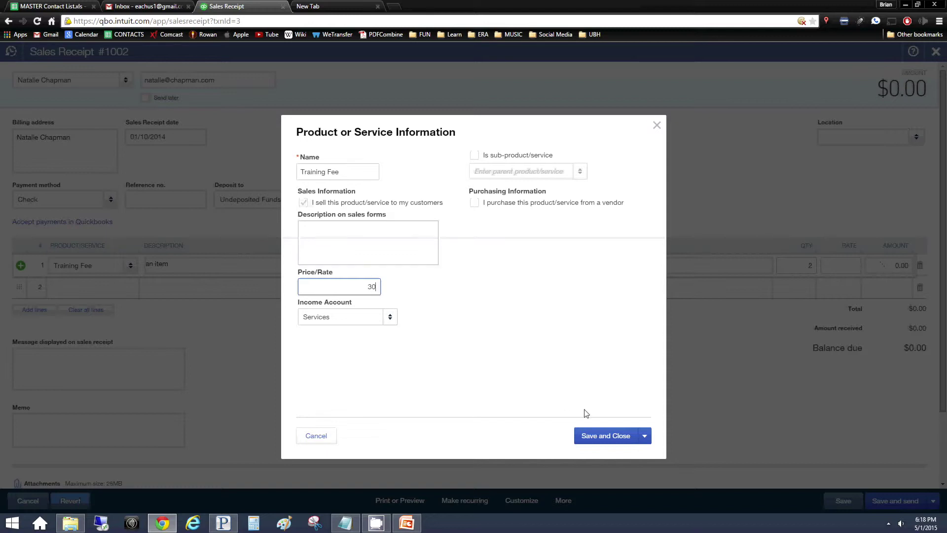
left_click(610, 437)
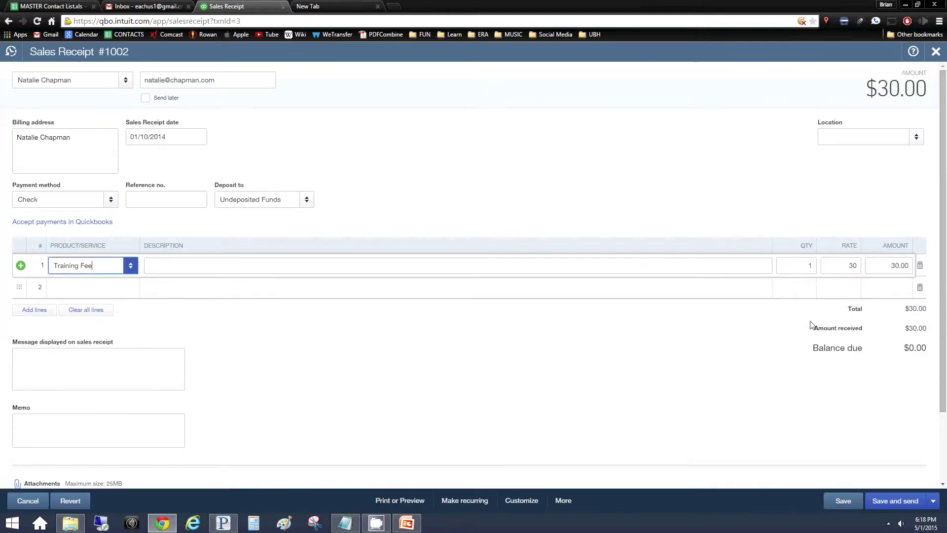
Set the line quantity to 2 and save receipt #1002 at $60.00, then close it
left_click(814, 267)
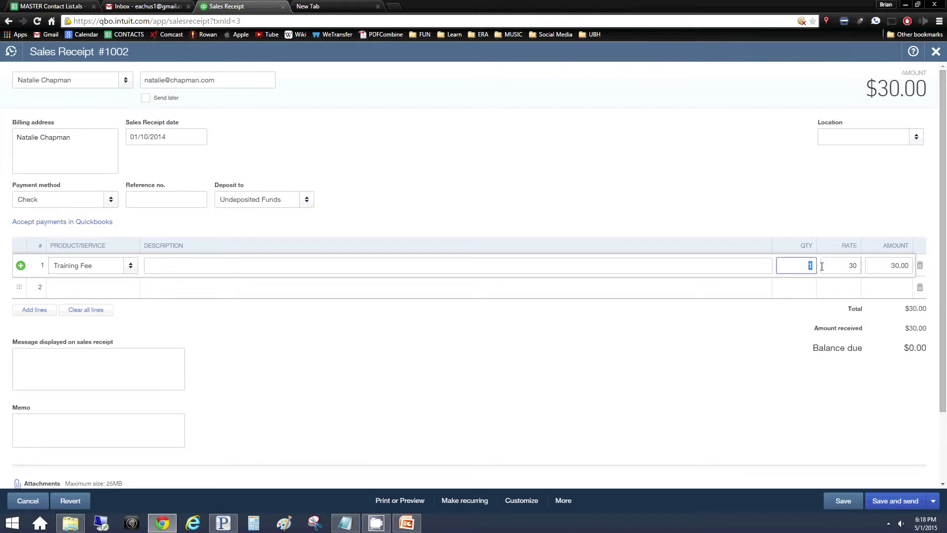
type("2")
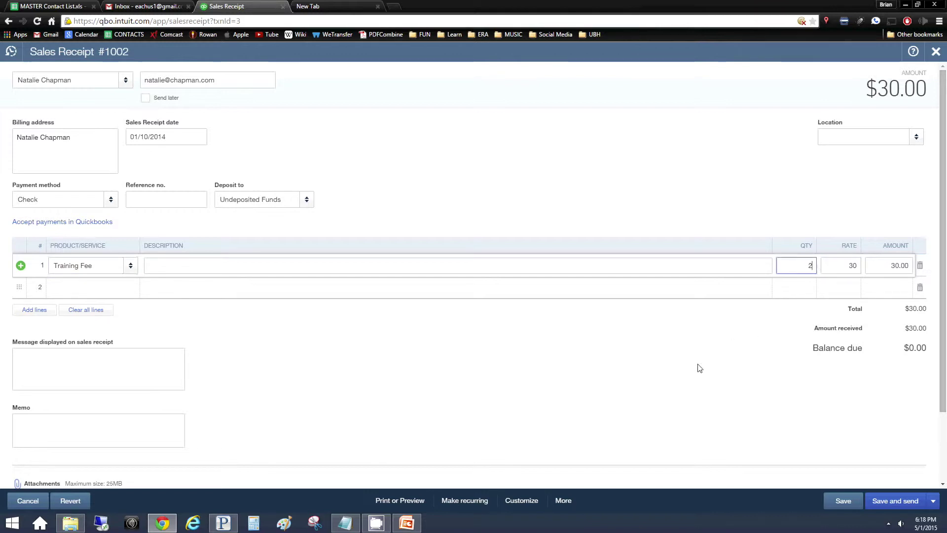
left_click(696, 368)
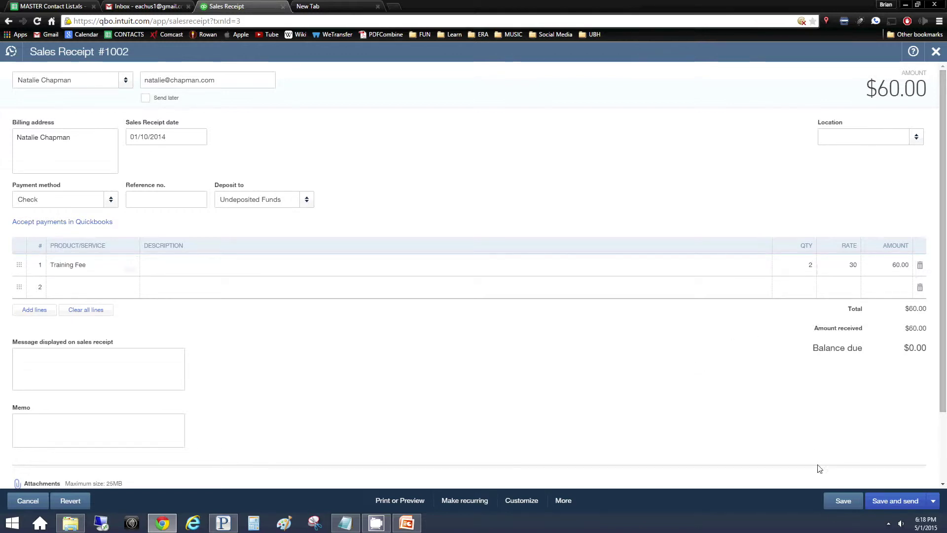
left_click(844, 500)
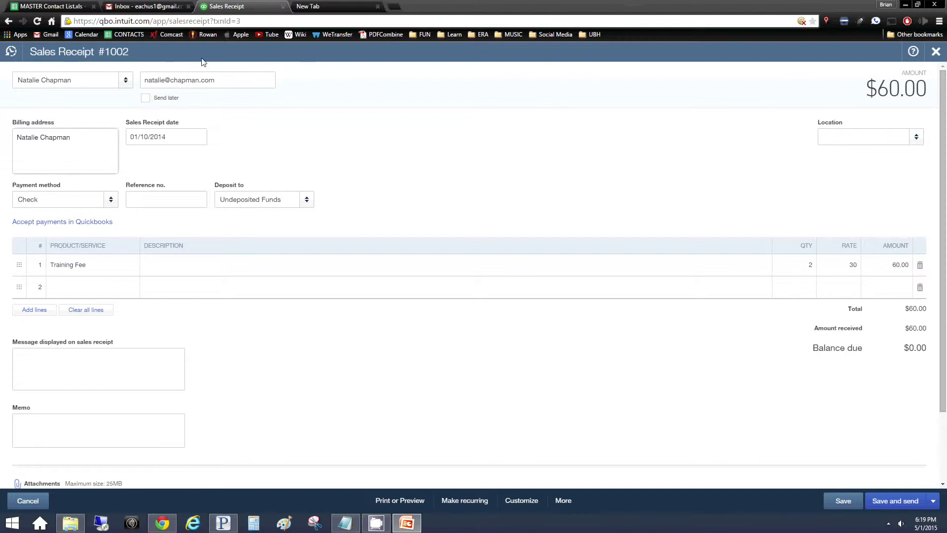
left_click(936, 52)
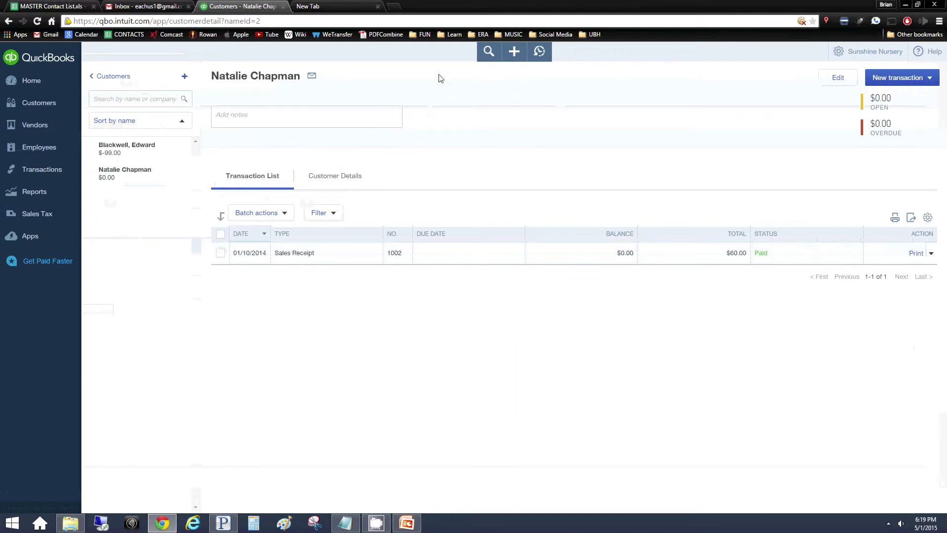
left_click(514, 53)
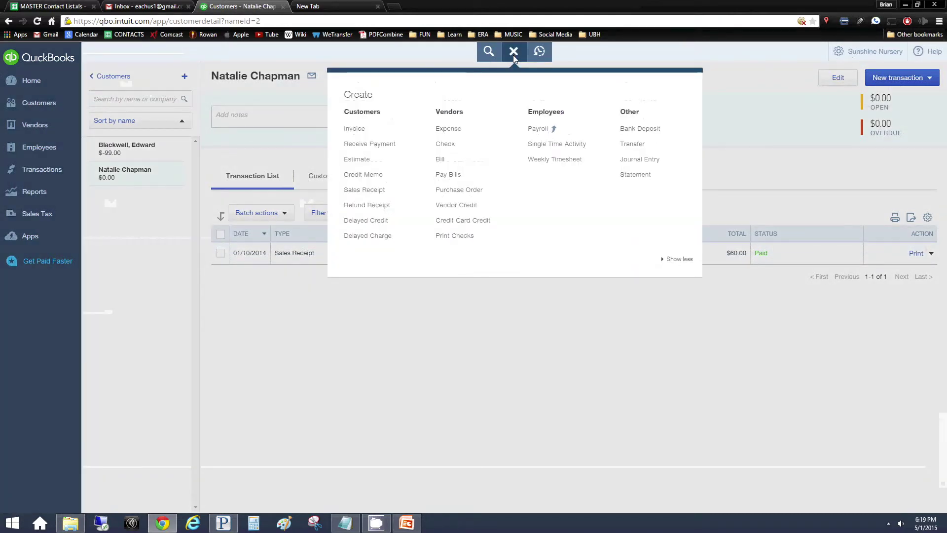
Start a new deposit into Beneficial Bank and include the existing $60.00 sales receipt payment
left_click(635, 129)
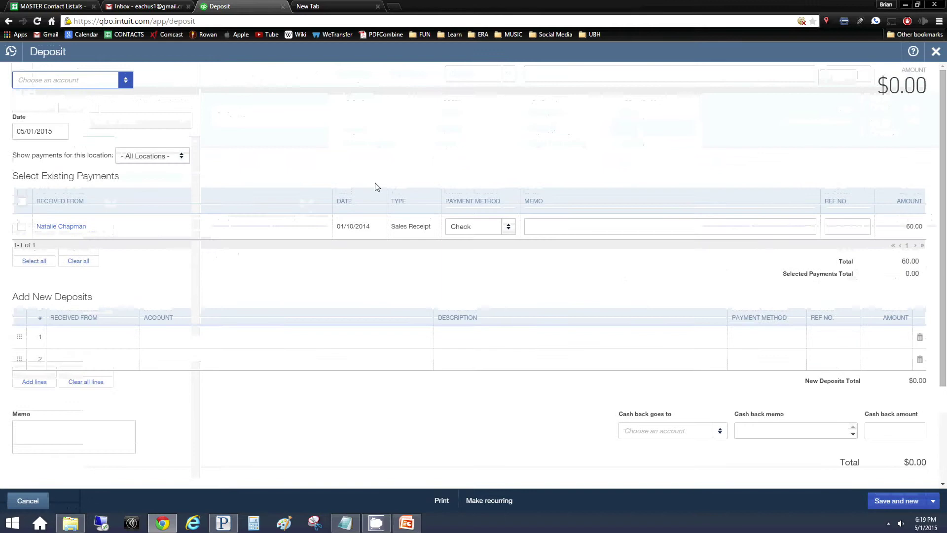
key("F10")
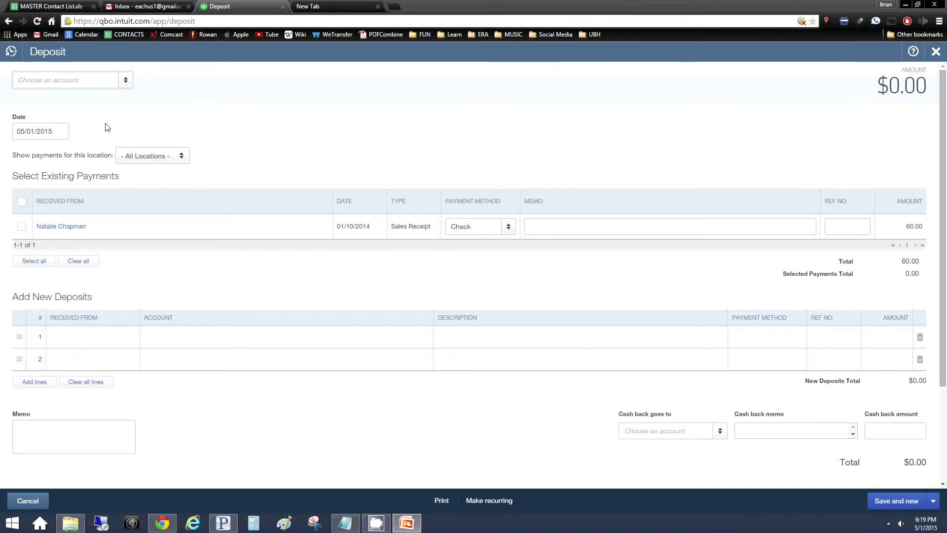
left_click(90, 82)
left_click(125, 81)
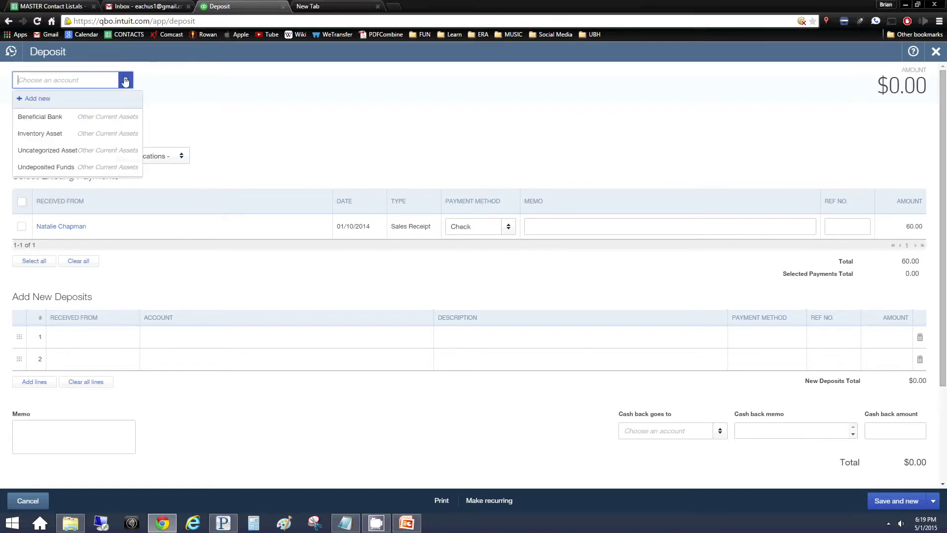
left_click(126, 81)
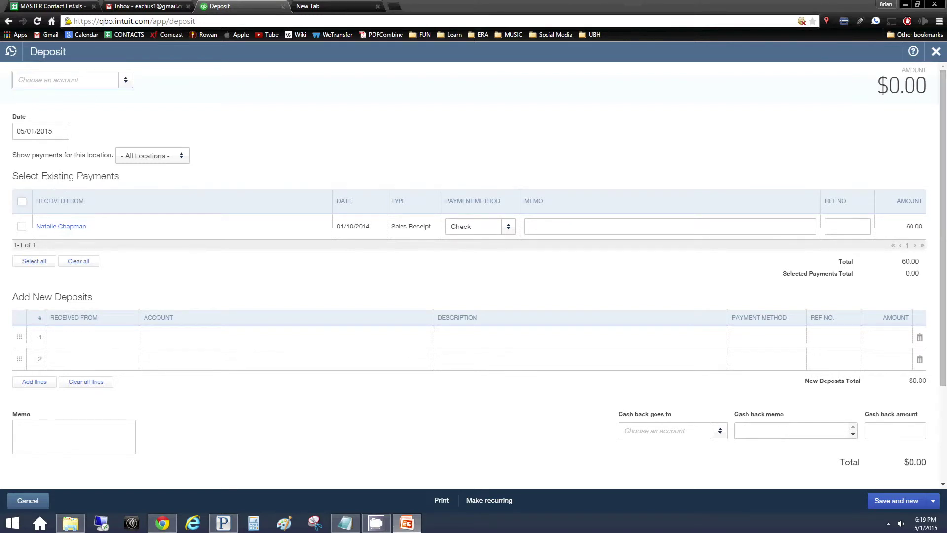
left_click(124, 80)
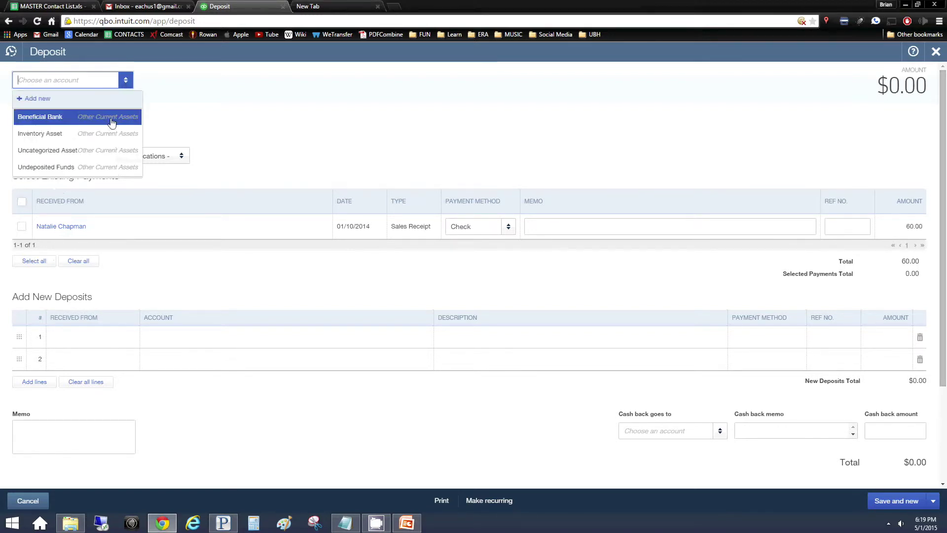
left_click(114, 115)
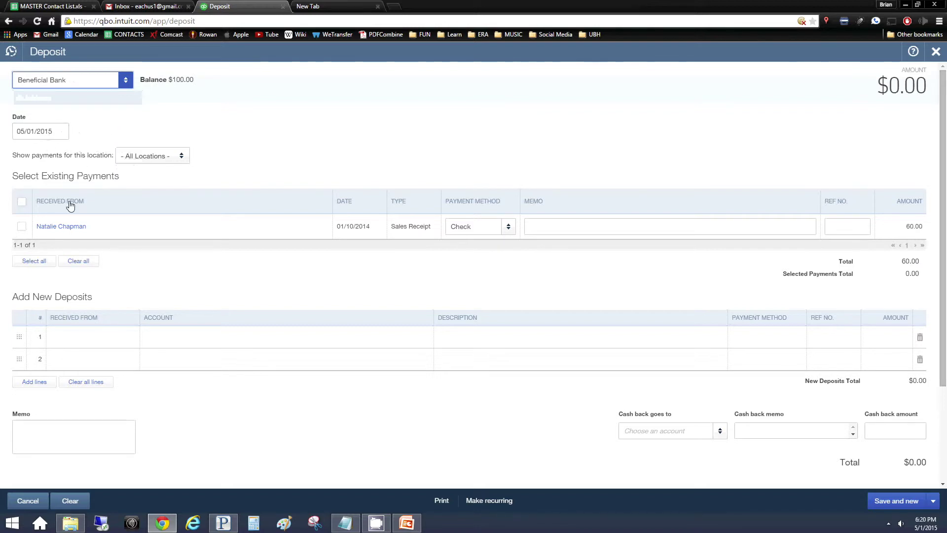
left_click(23, 227)
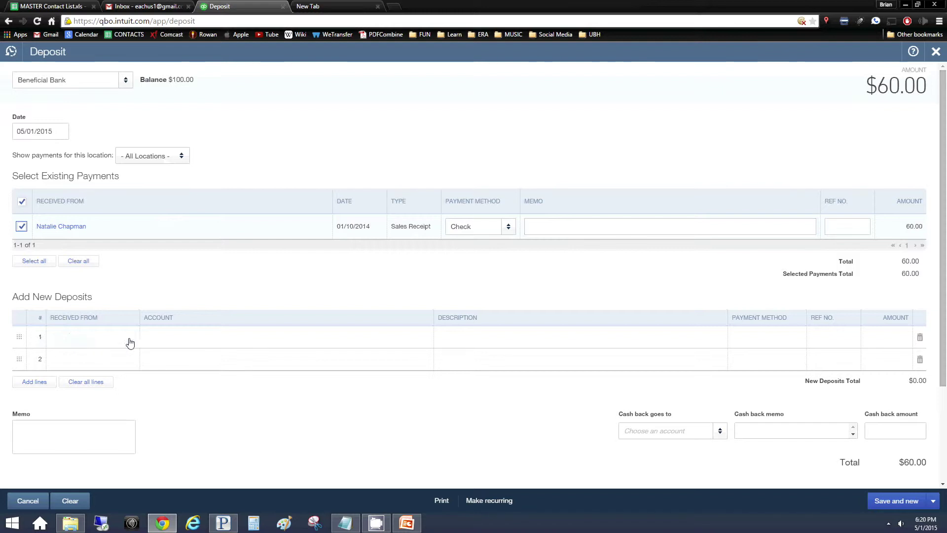
Create a new Consulting Fees account for the first deposit line
left_click(160, 337)
type("Cons")
key("BackSpace")
key("BackSpace")
type("Consu")
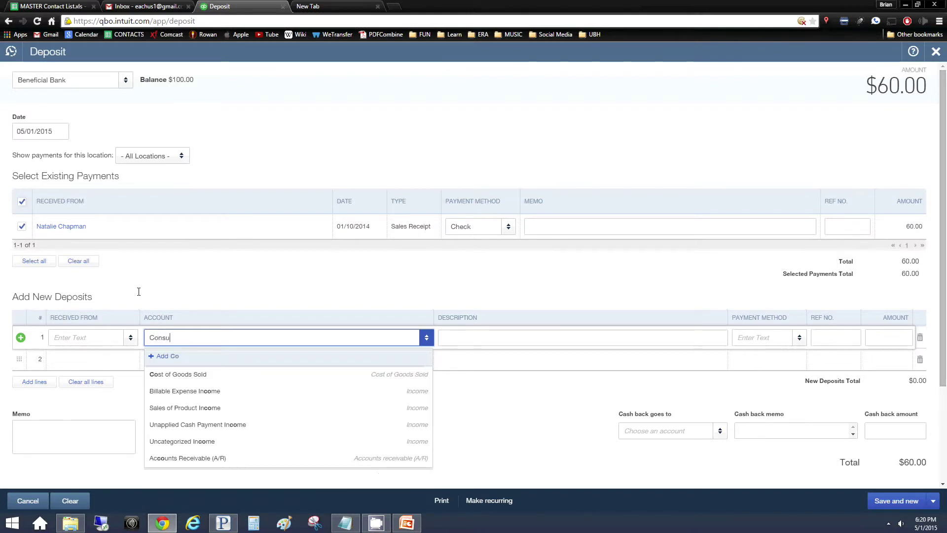
type("lting Fees")
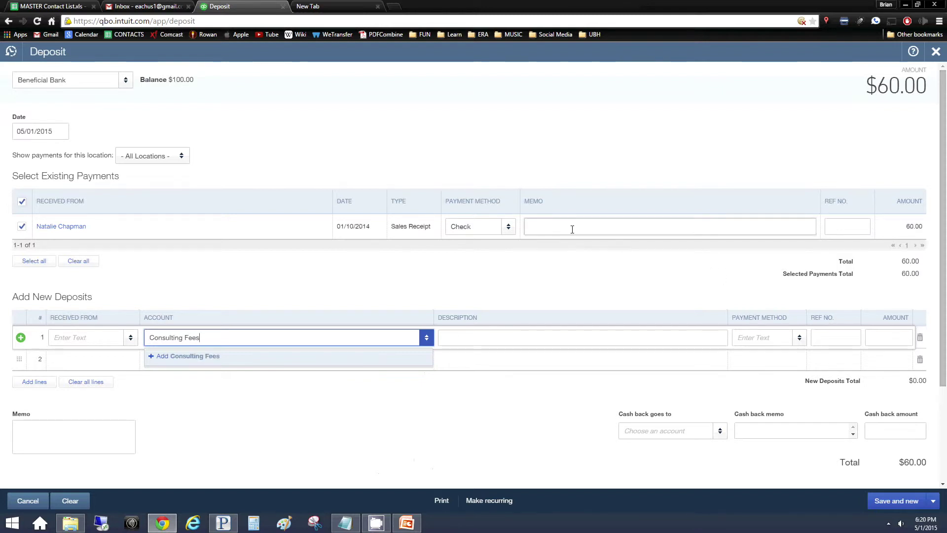
left_click(842, 229)
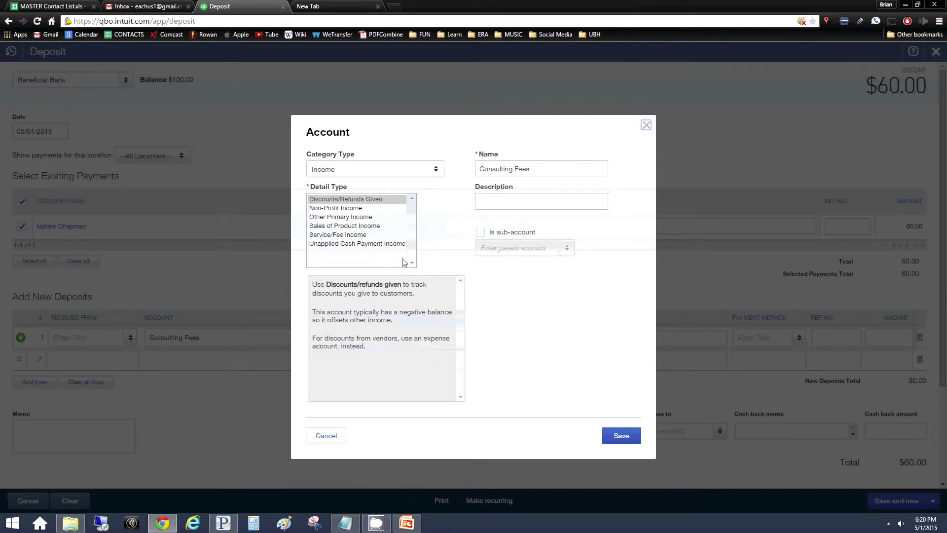
left_click(622, 435)
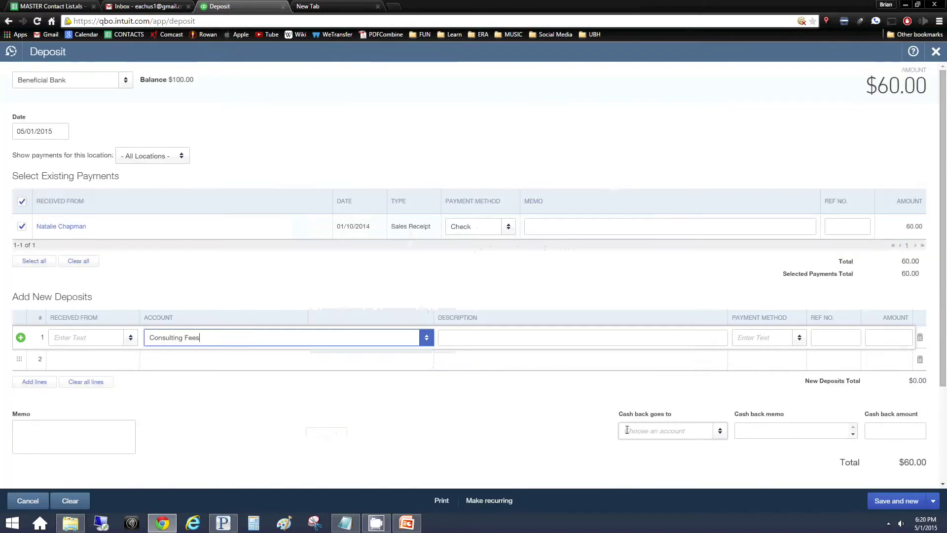
Enter reference number 1423 and amount 50 on the Consulting Fees line
left_click(490, 337)
left_click(825, 335)
type("1423")
key("Tab")
type("50")
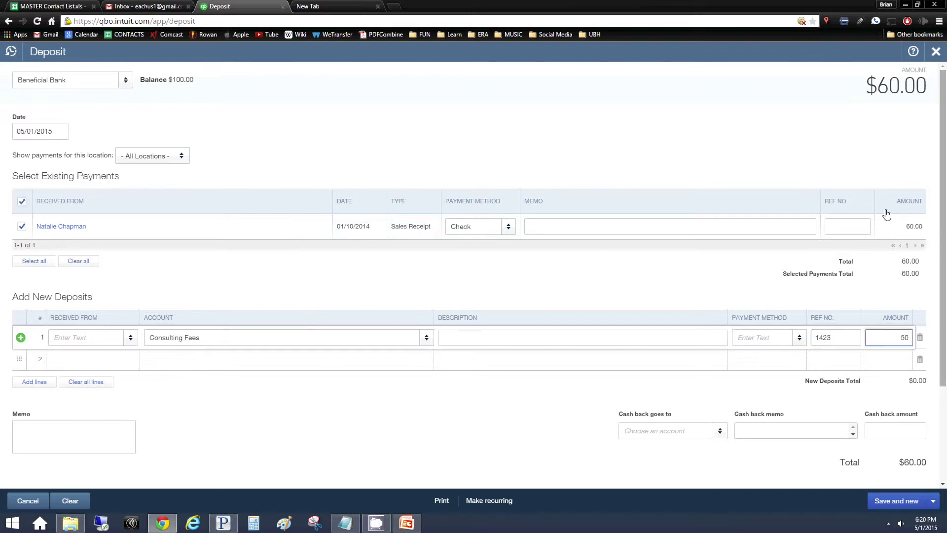
Record the $110.00 Beneficial Bank deposit with Save and new, then close the deposit form
left_click(891, 499)
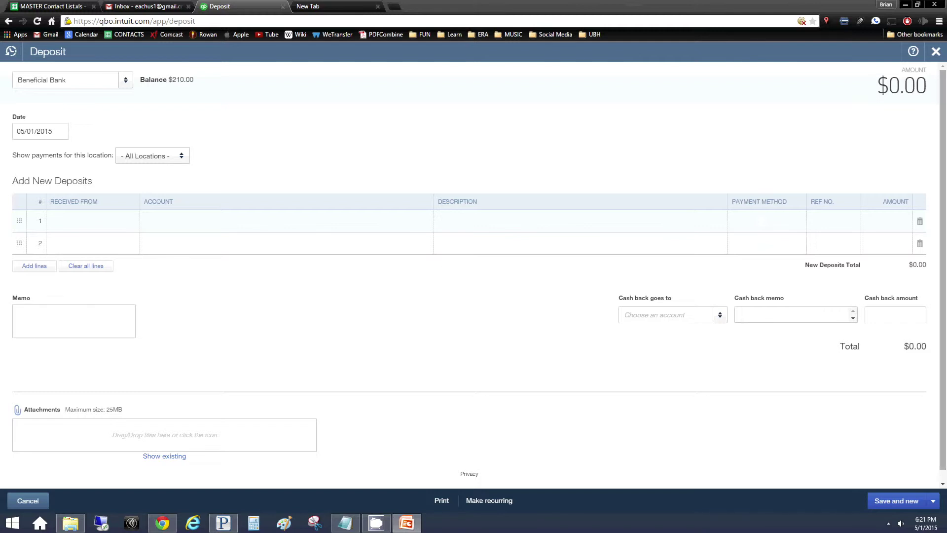
left_click(936, 53)
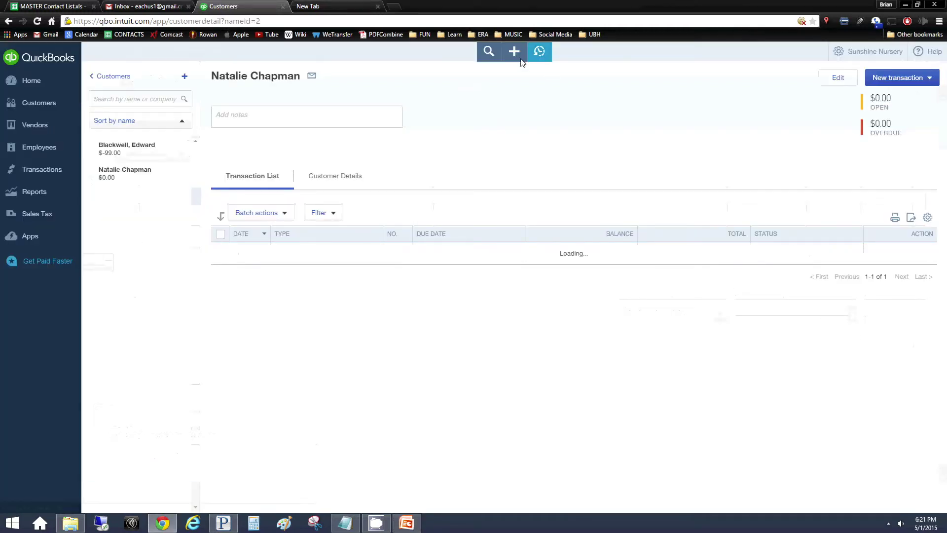
Start a new transfer with Beneficial Bank as both source and destination account
left_click(513, 51)
left_click(634, 143)
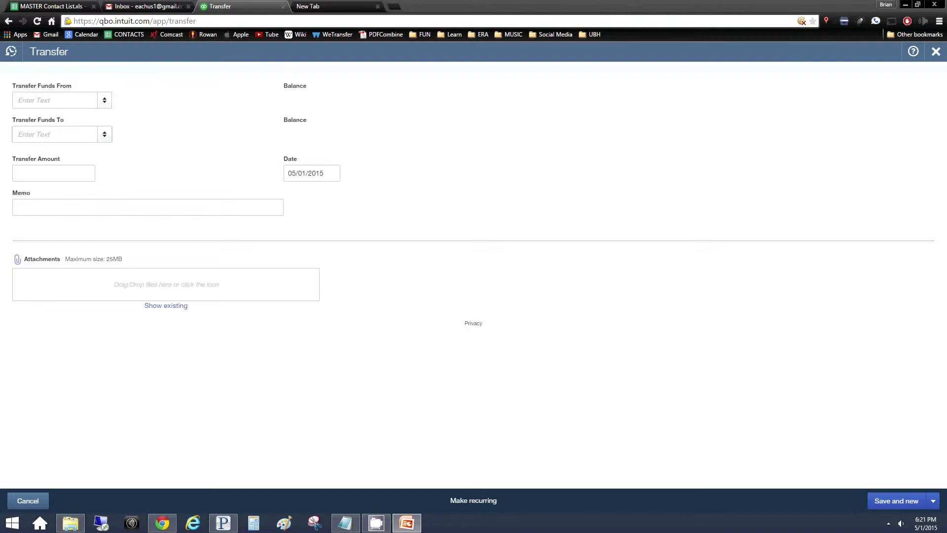
left_click(96, 99)
left_click(118, 113)
left_click(104, 100)
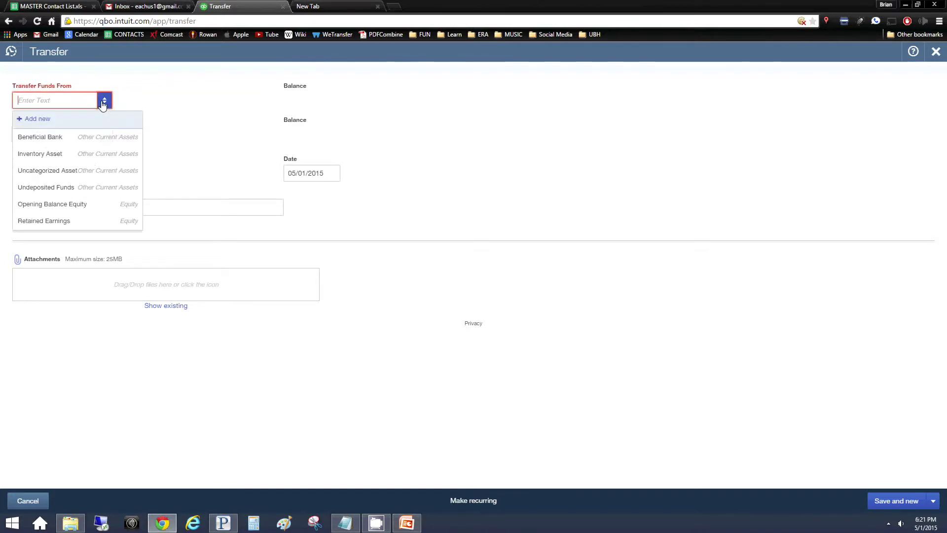
left_click(69, 138)
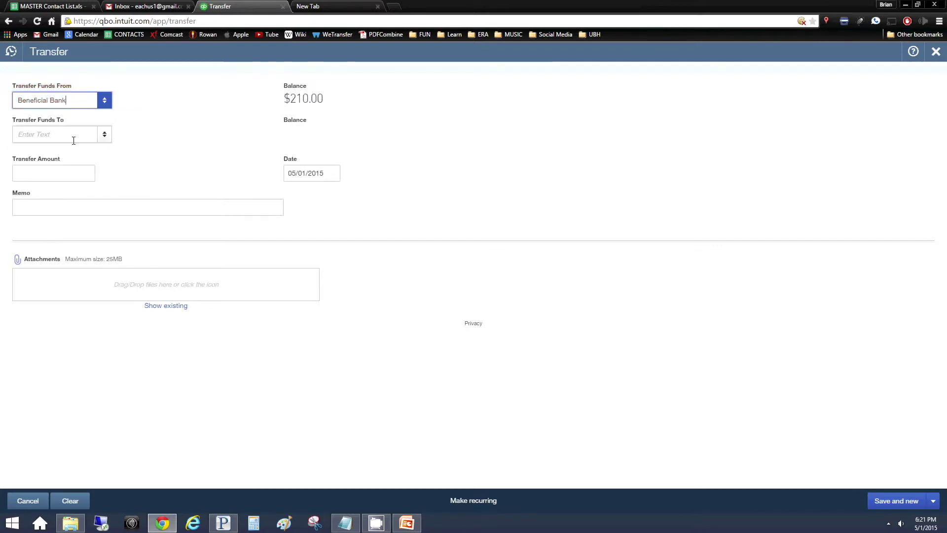
left_click(96, 136)
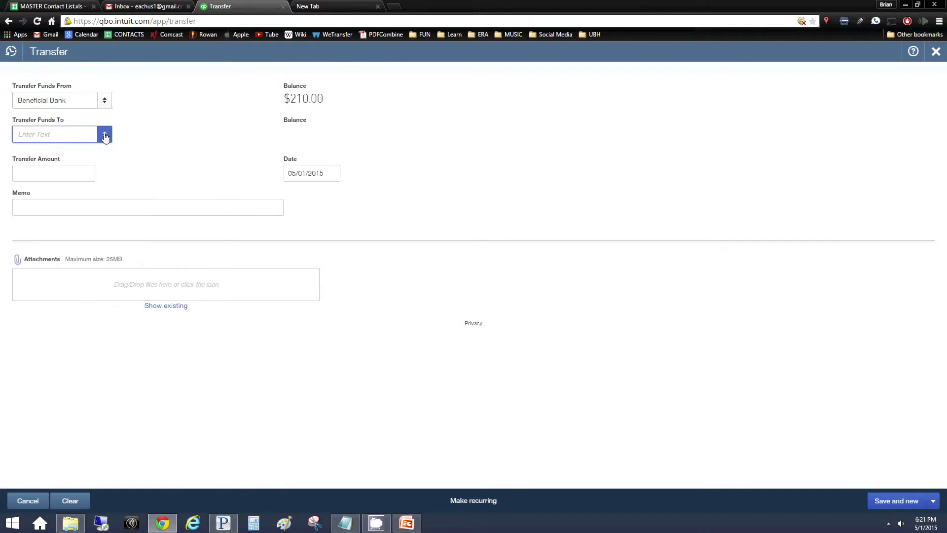
left_click(74, 188)
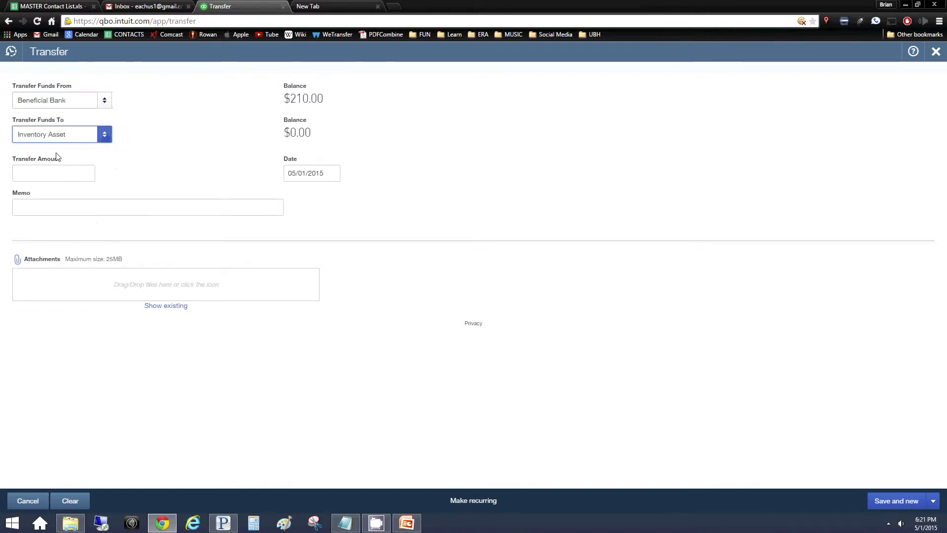
left_click(55, 147)
left_click(104, 138)
left_click(84, 172)
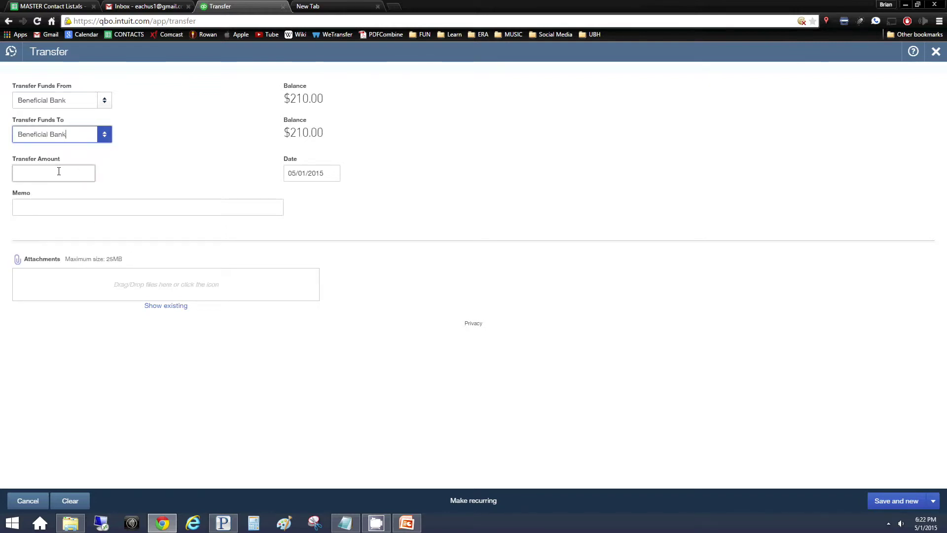
Set the transfer amount to 5000 and the date to 01/30/2014
left_click(63, 179)
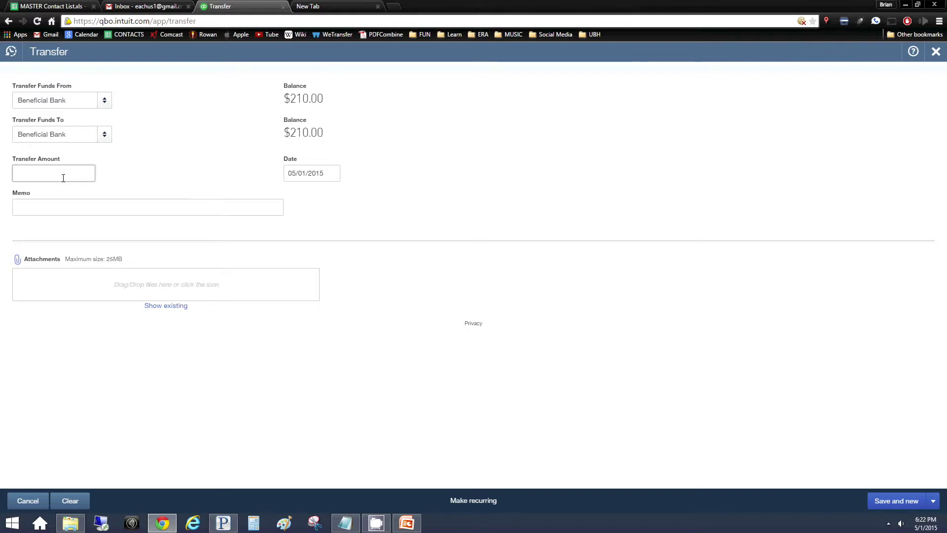
type("5000")
left_click(119, 206)
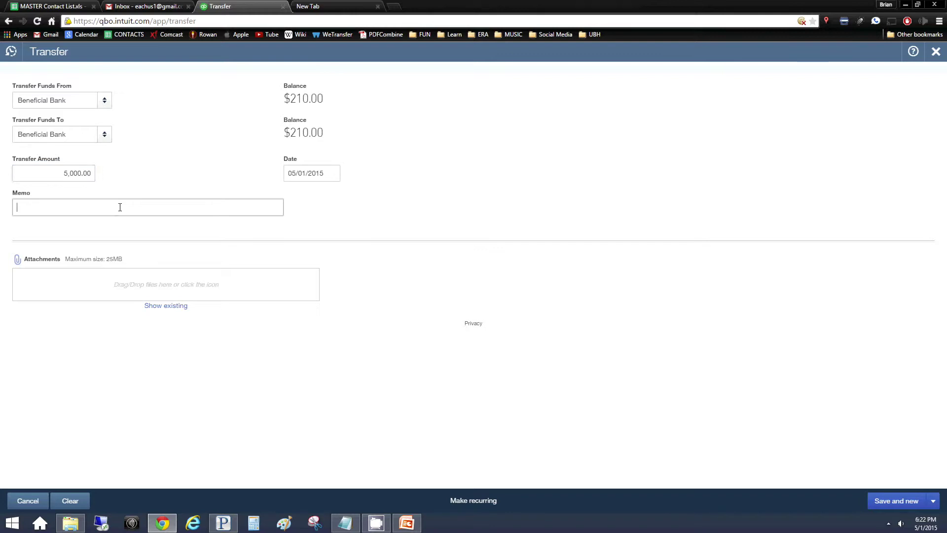
left_click(317, 168)
type("1/30/14")
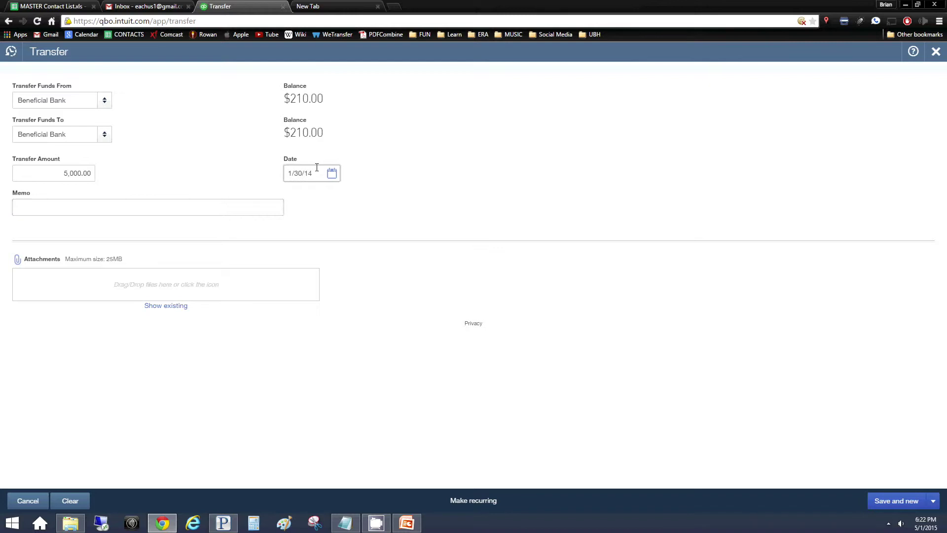
left_click(430, 188)
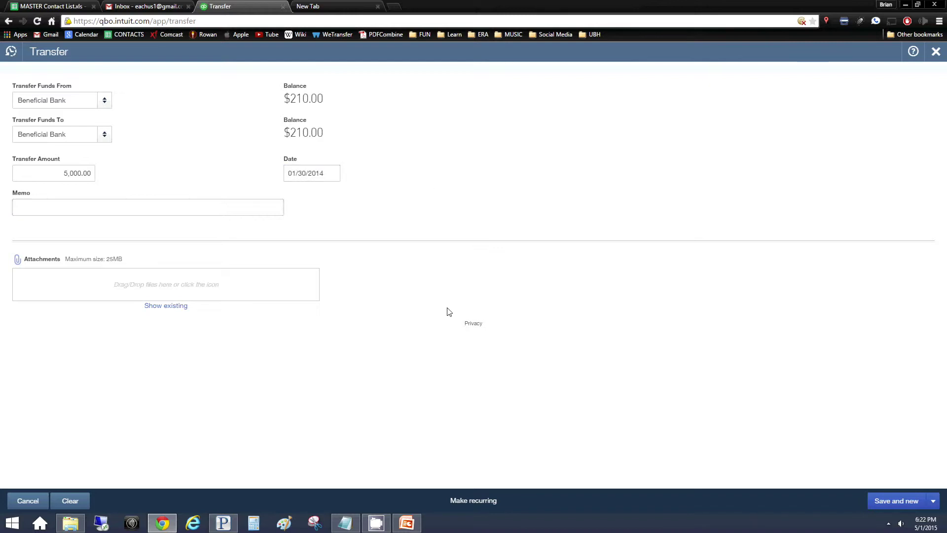
Resolve the save error by changing the destination to Inventory Asset, then save the $5,000.00 transfer
left_click(885, 502)
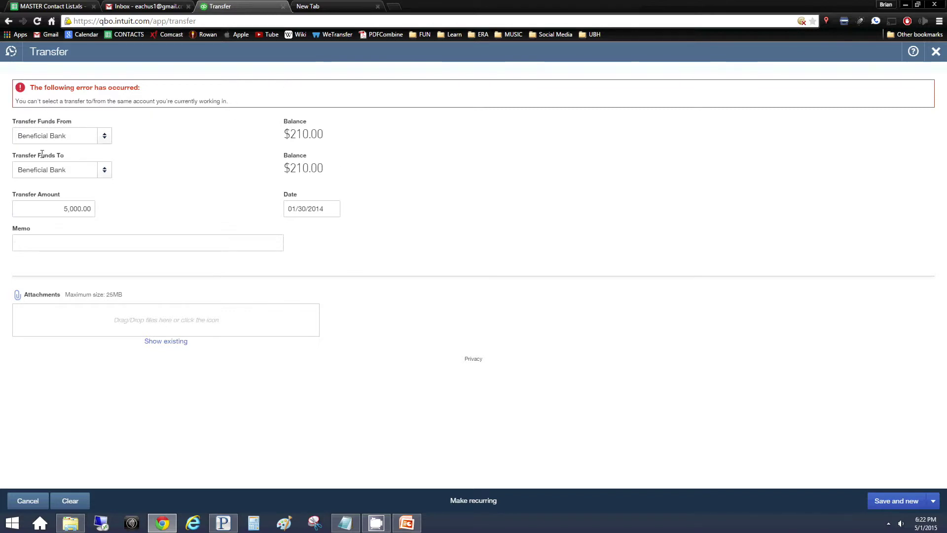
left_click(103, 170)
left_click(79, 223)
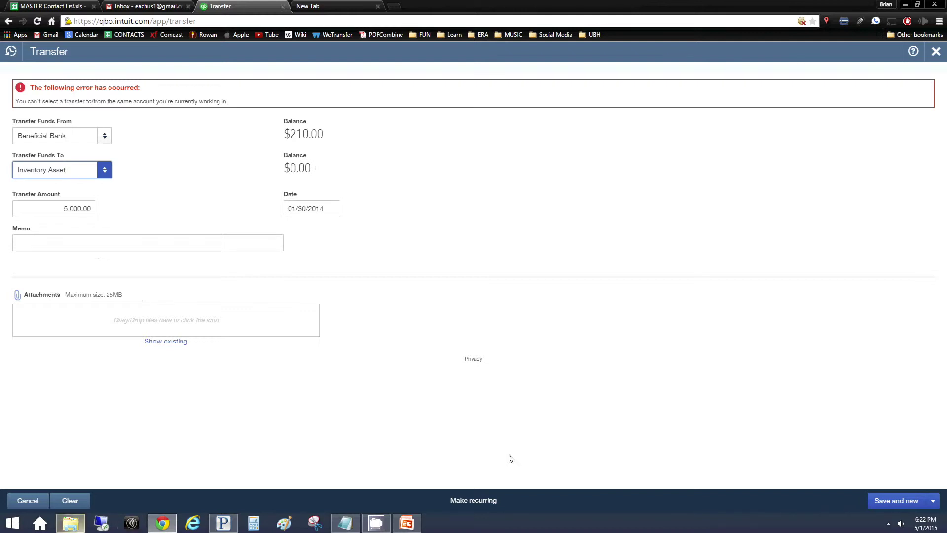
left_click(893, 501)
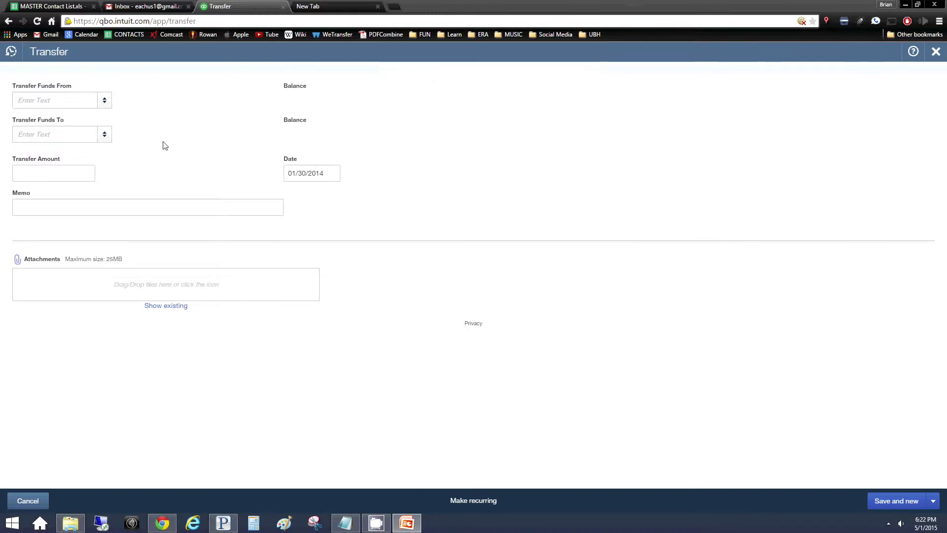
Close the transfer form, check the empty Vendors list, and return to the Customers page
left_click(936, 51)
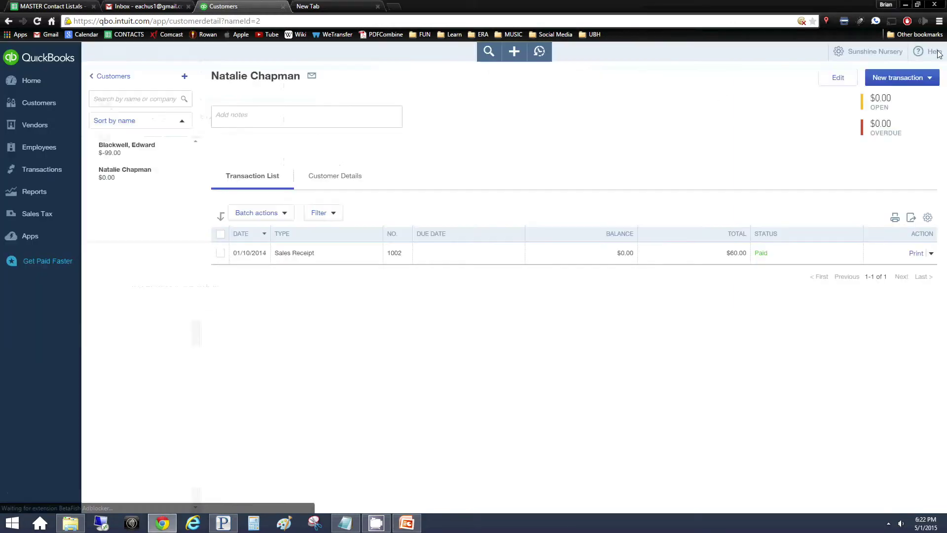
left_click(29, 131)
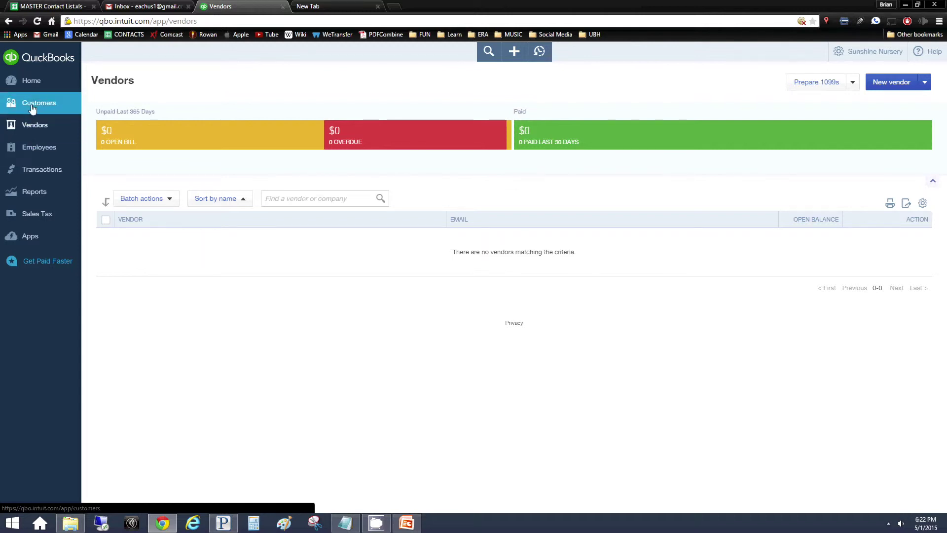
left_click(32, 108)
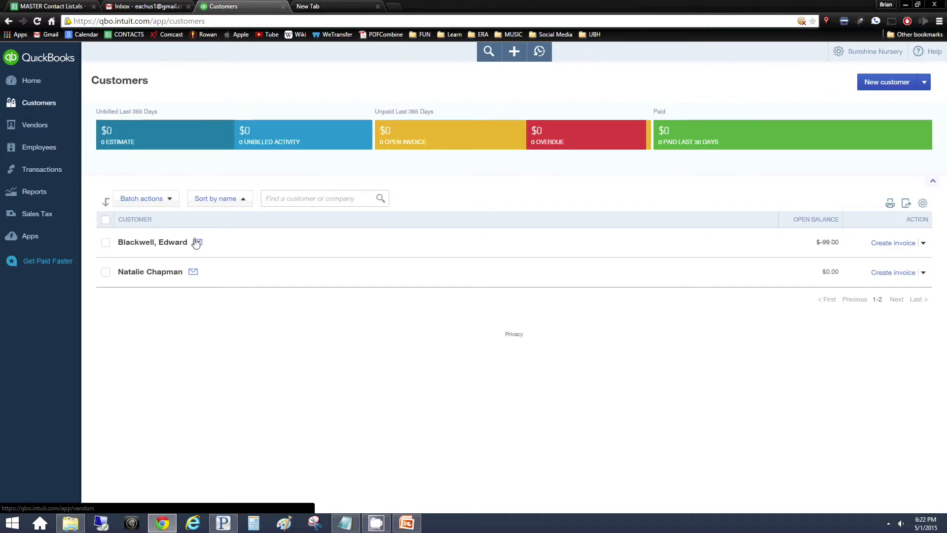
left_click(174, 275)
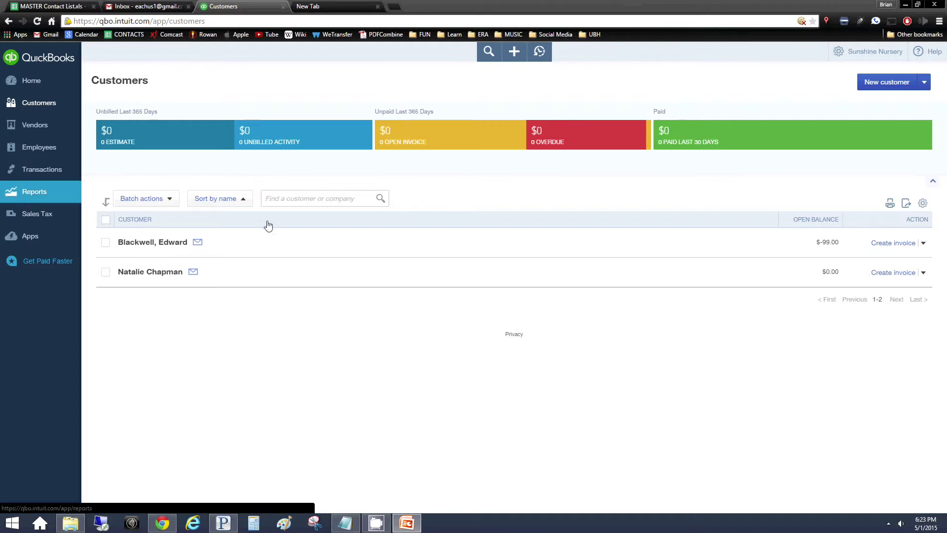
Start a New customer form, briefly view the Privacy statement, and return to the blank form
left_click(887, 81)
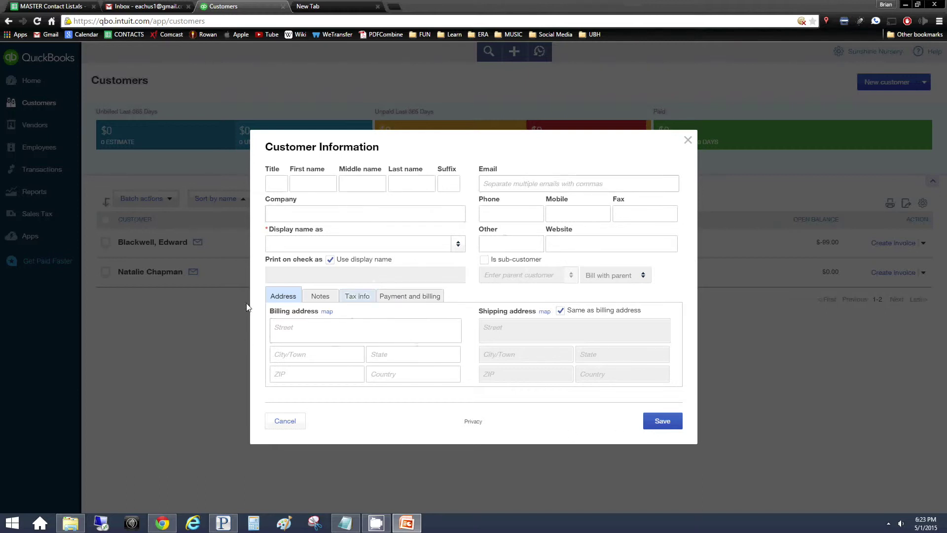
left_click(473, 422)
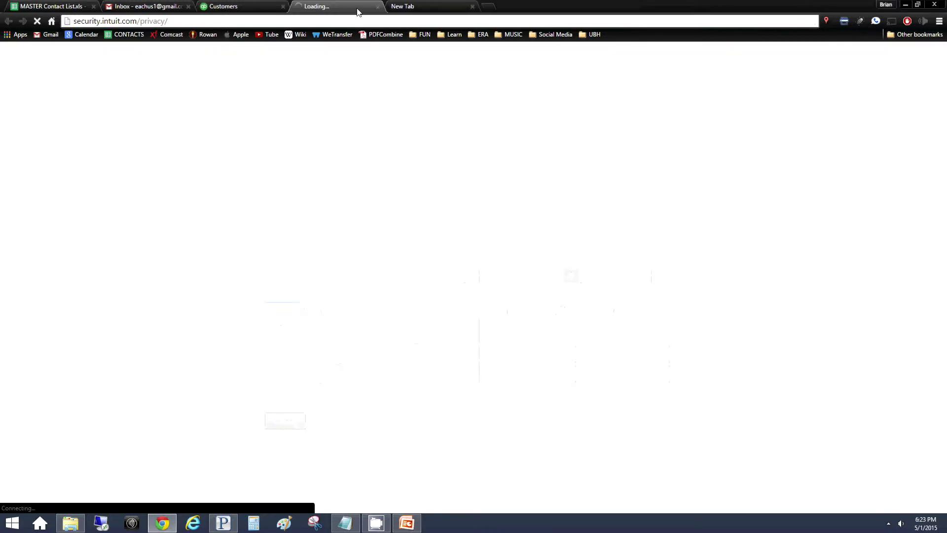
left_click(376, 6)
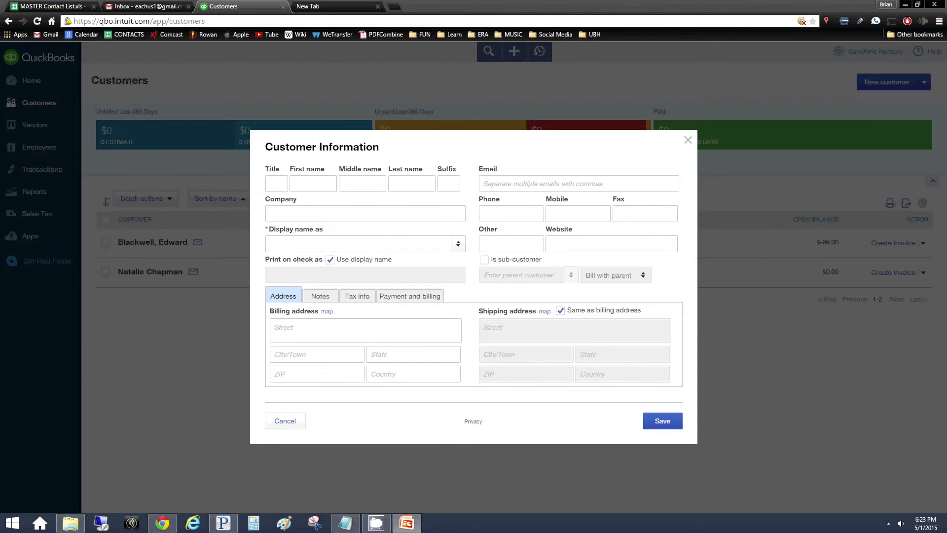
Enter the new customer's first name, last name and company name
left_click(332, 212)
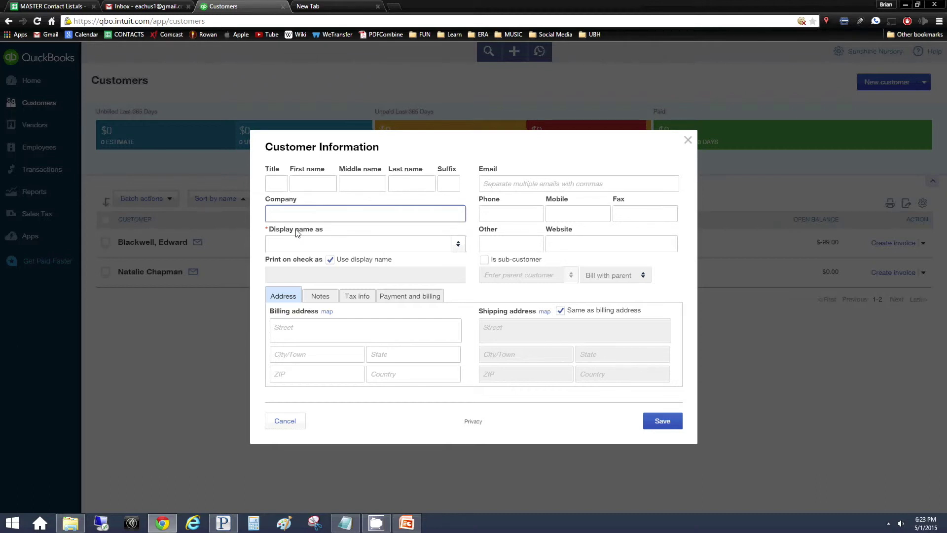
type("Dan")
key("BackSpace")
key("BackSpace")
key("BackSpace")
key("BackSpace")
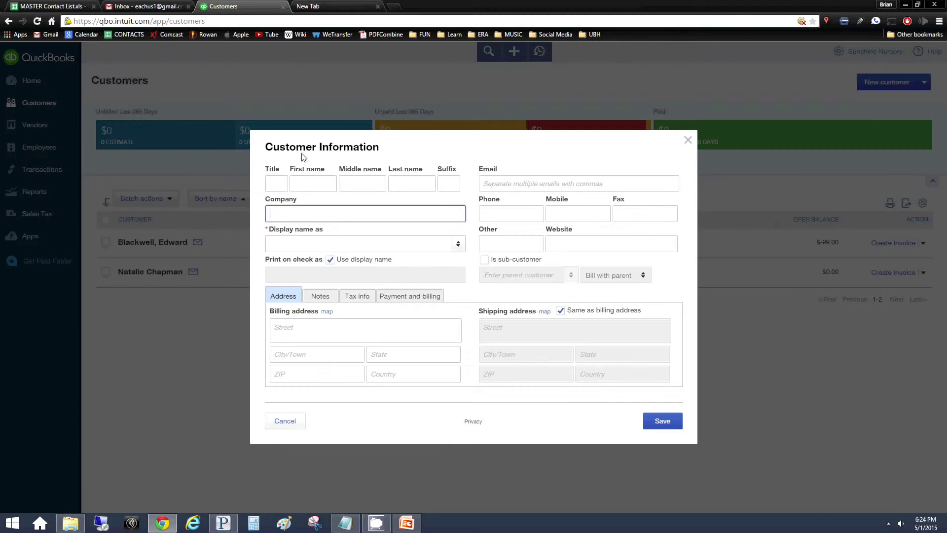
left_click(319, 181)
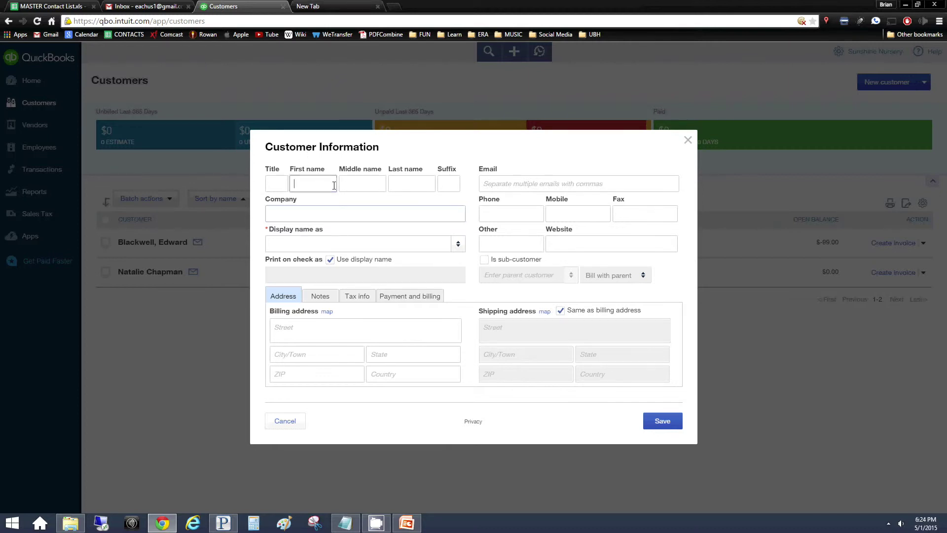
type("Dan")
key("Tab")
key("Tab")
type("R")
key("Tab")
key("Tab")
key("Tab")
key("Tab")
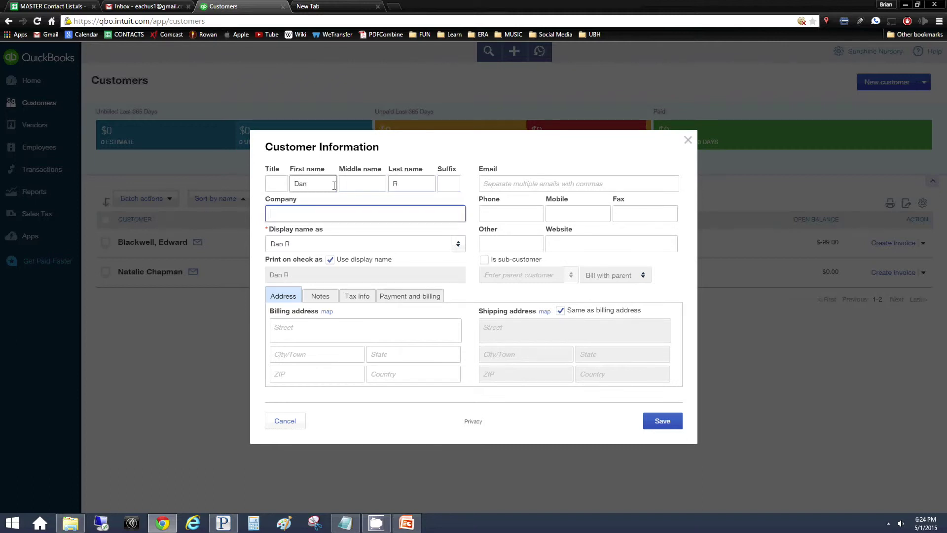
key("Tab")
type("Dan")
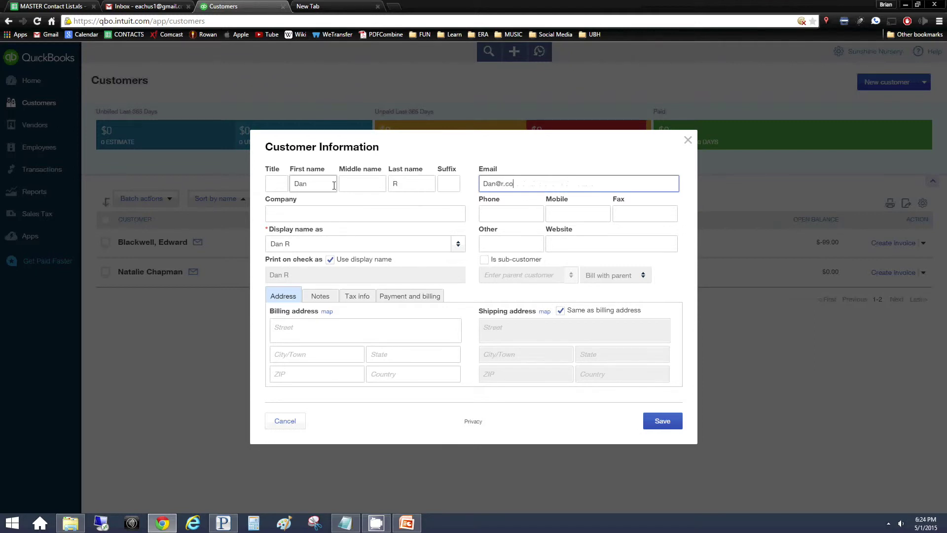
left_click(306, 217)
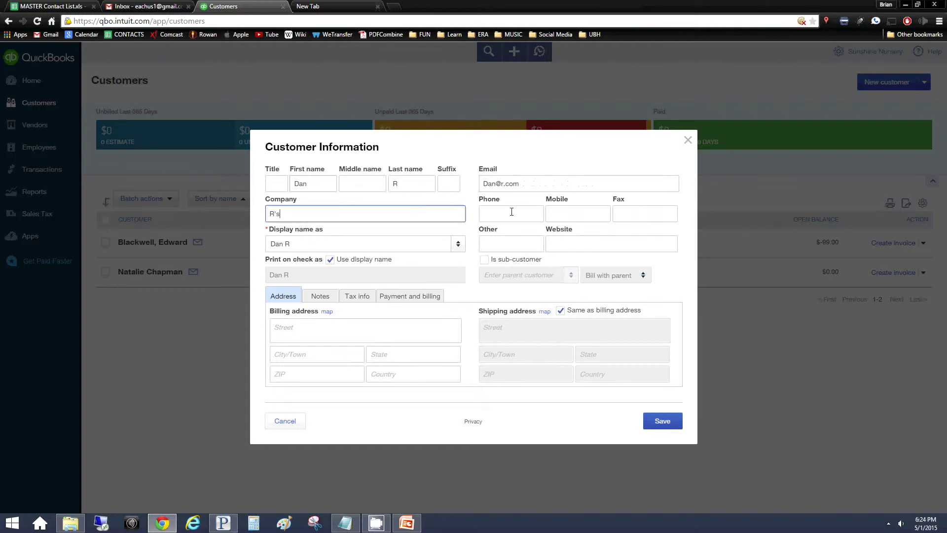
left_click(509, 213)
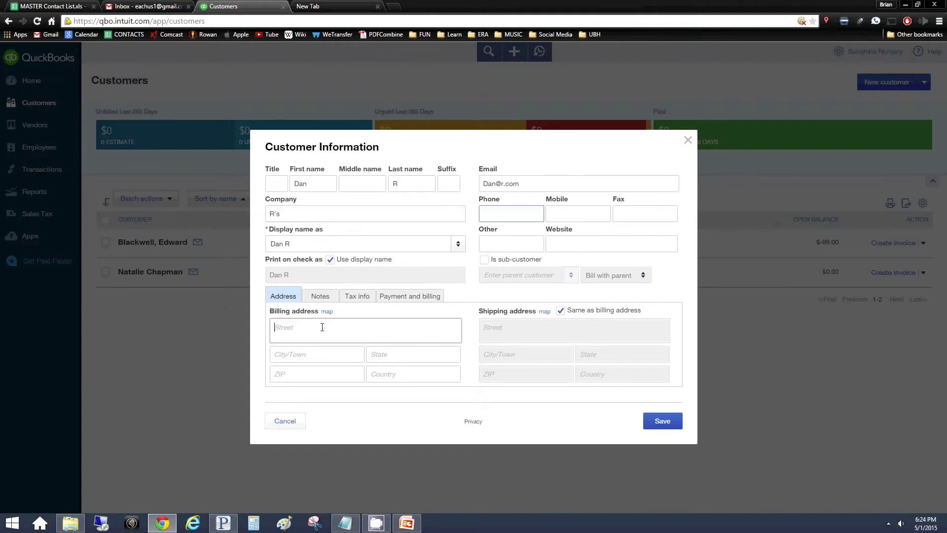
Review the payment and notes sections, then save the new customer
left_click(410, 296)
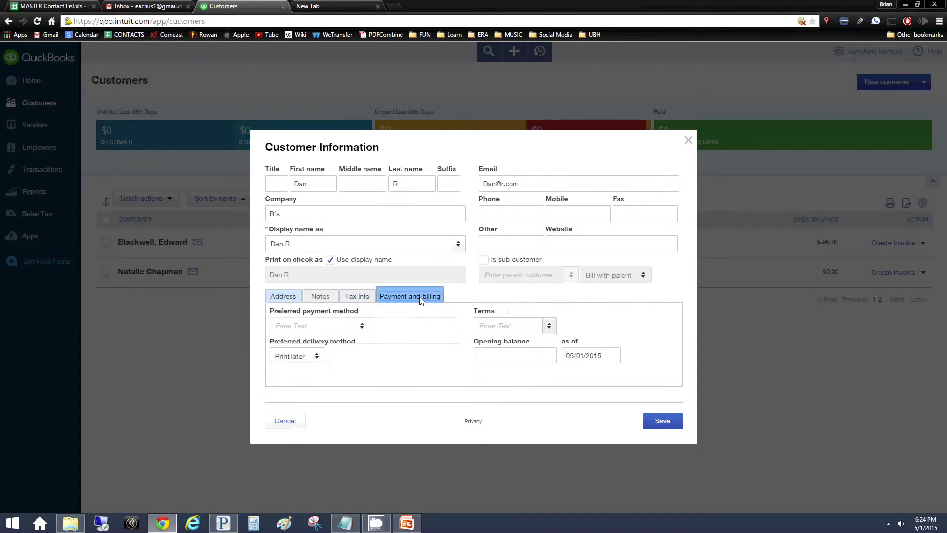
left_click(321, 296)
left_click(283, 296)
left_click(664, 425)
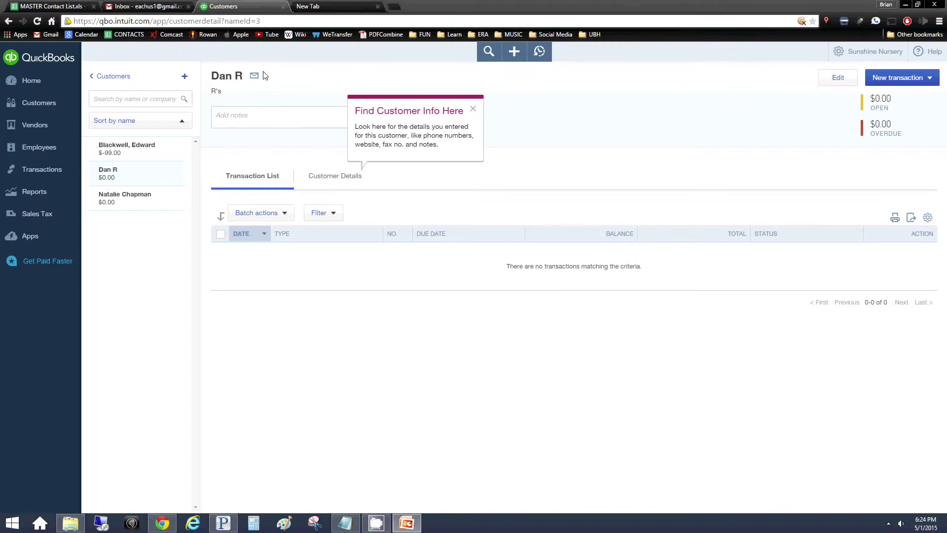
left_click(516, 52)
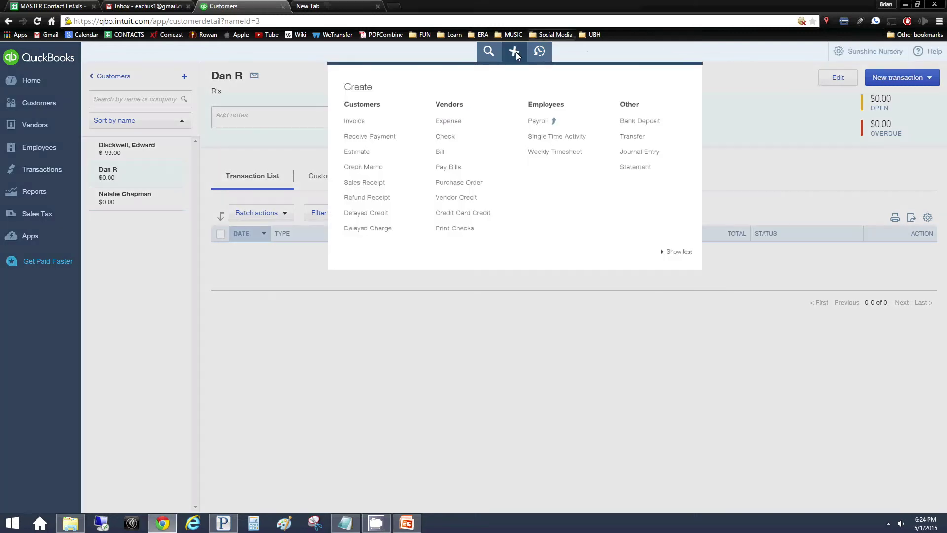
Start a new bill, begin adding vendor Dasani Water, then close the New Vendor panel
left_click(450, 160)
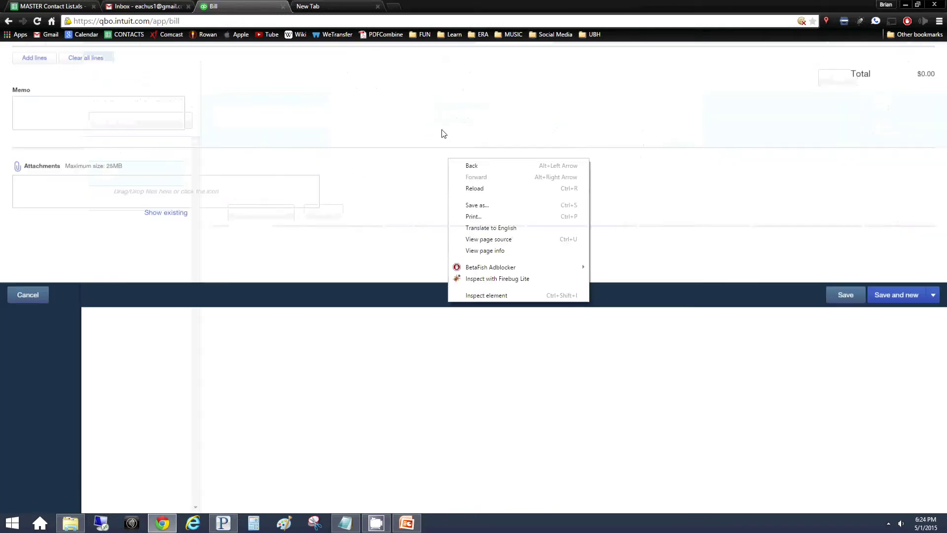
left_click(420, 140)
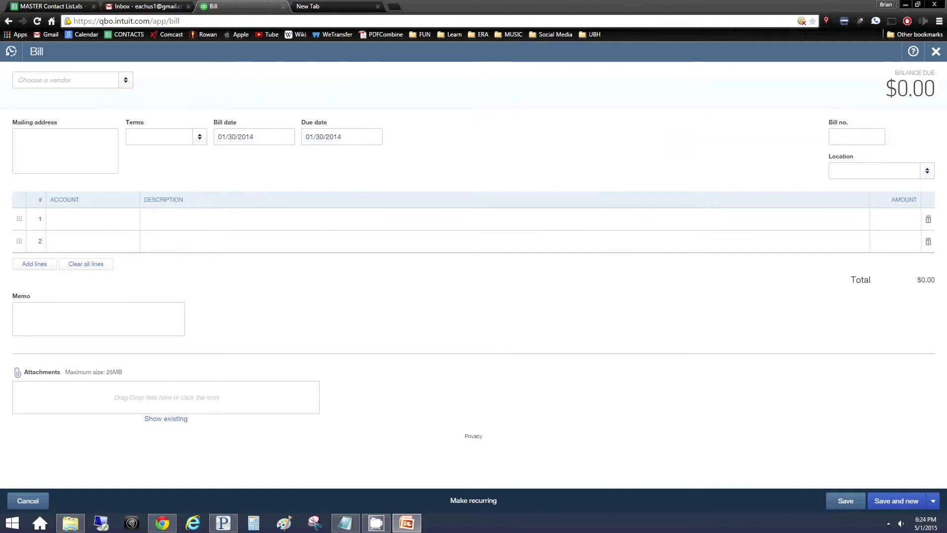
left_click(126, 81)
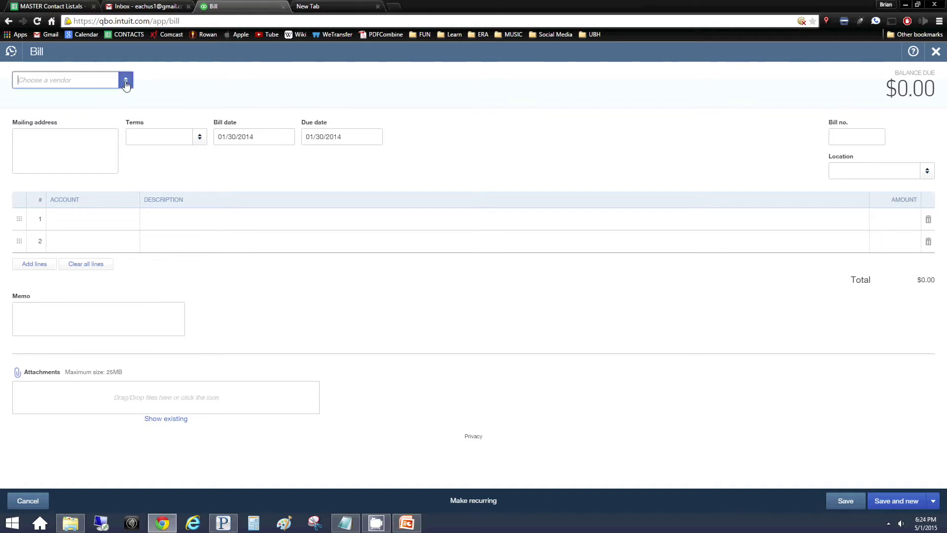
left_click(68, 98)
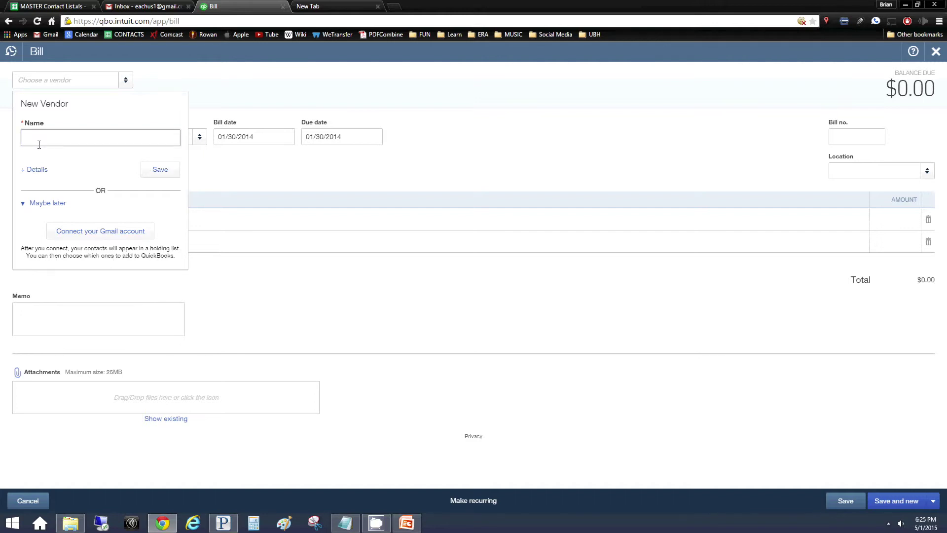
type("Dasani Water")
key("Return")
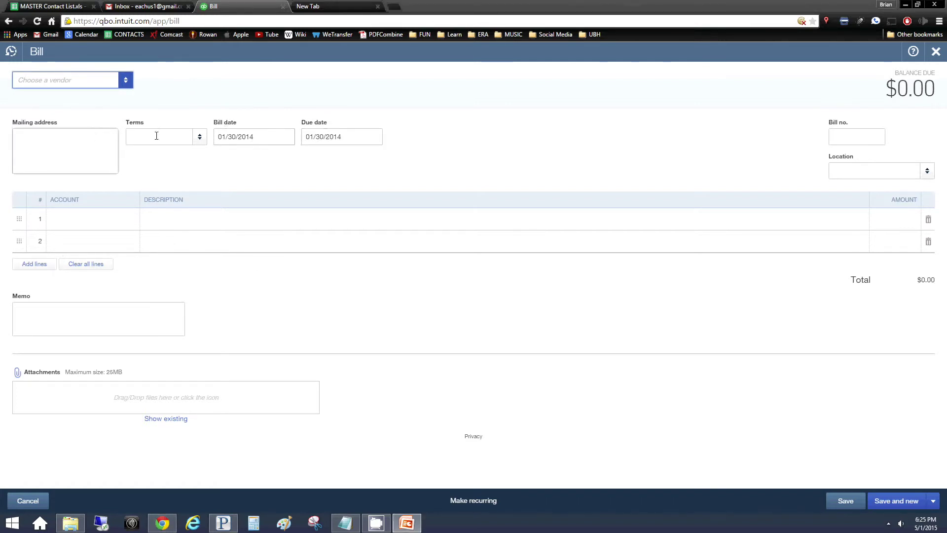
Set the bill's terms to Net 30 and its bill date to 12/17/2013
left_click(199, 137)
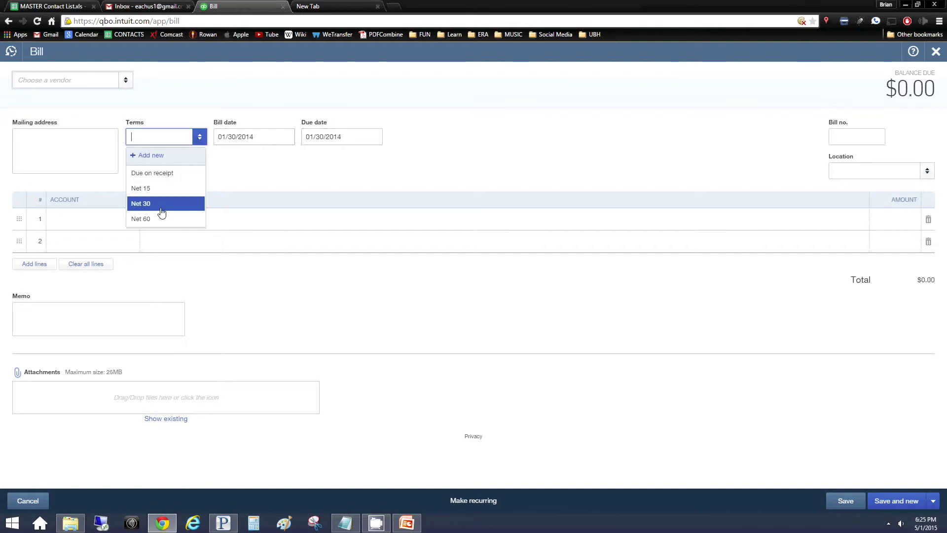
left_click(163, 207)
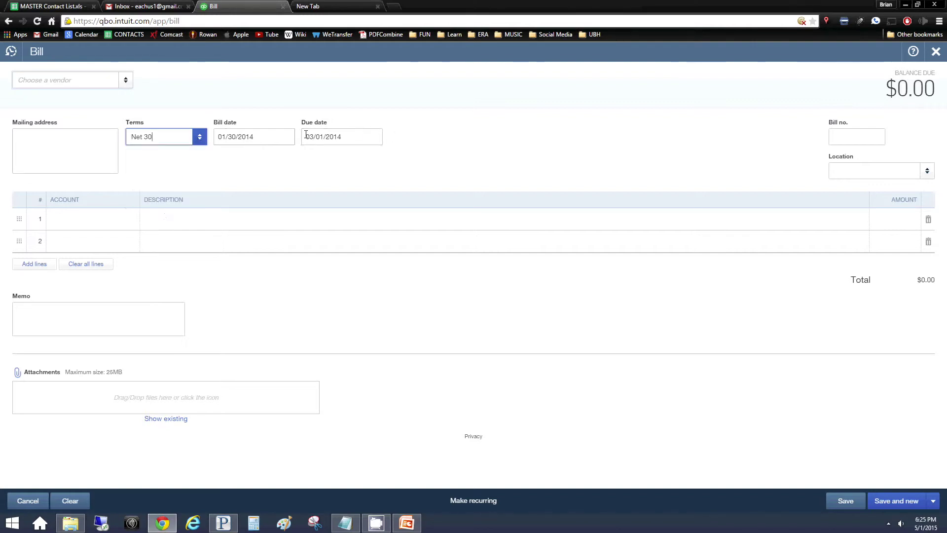
left_click(262, 138)
key("BackSpace")
type("12/")
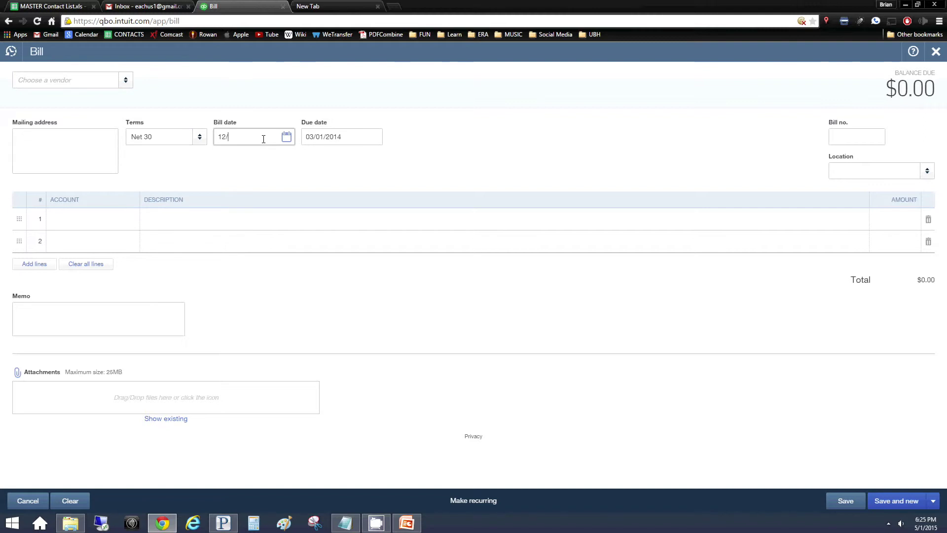
type("17/2013")
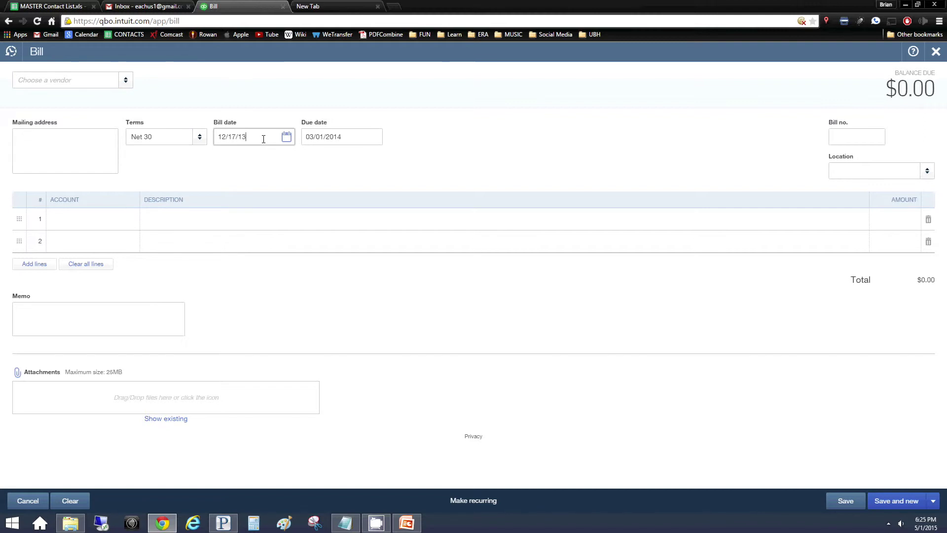
key("Tab")
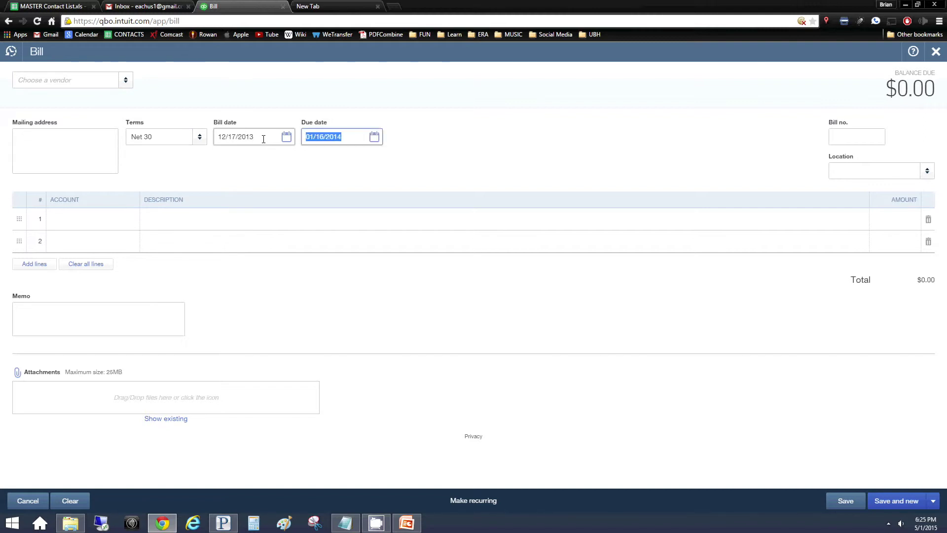
Change the bill's due date to 01/17/2014
key("BackSpace")
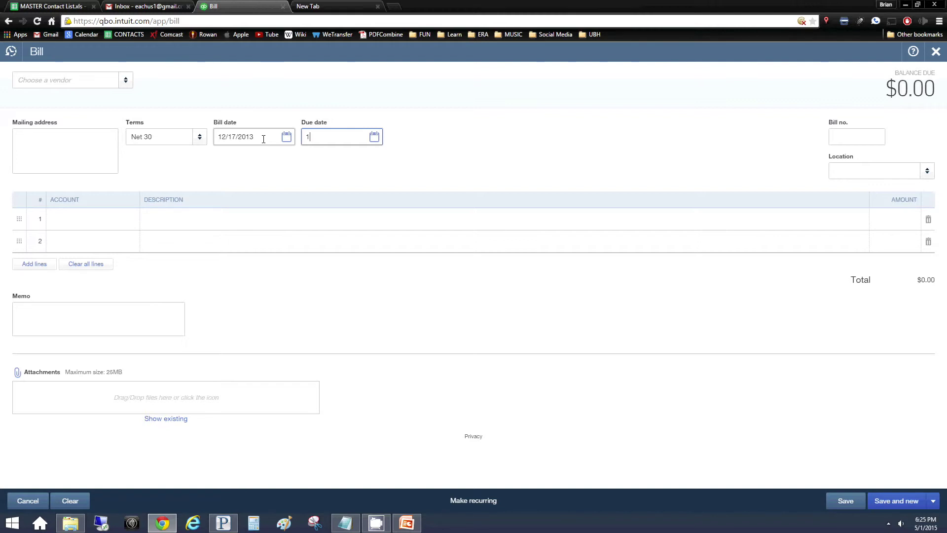
key("BackSpace")
type("1/")
type("17/2014")
key("Tab")
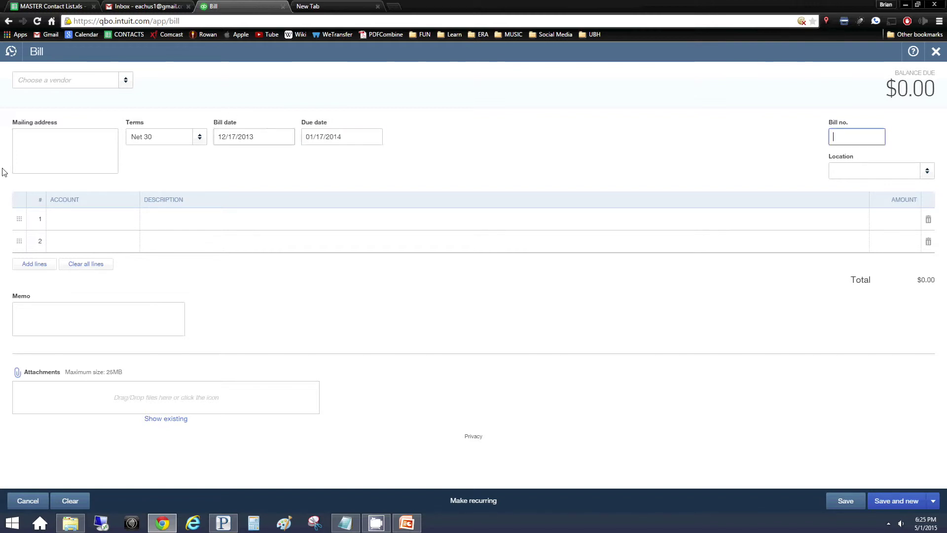
Enter the vendor's mailing address and bill number 20135252, leaving Location blank
left_click(54, 158)
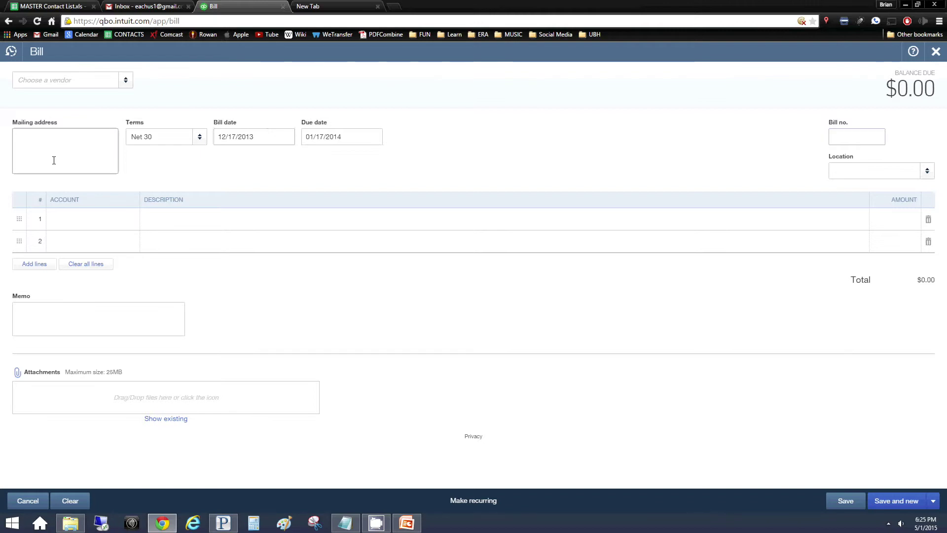
type("waterpark, nj")
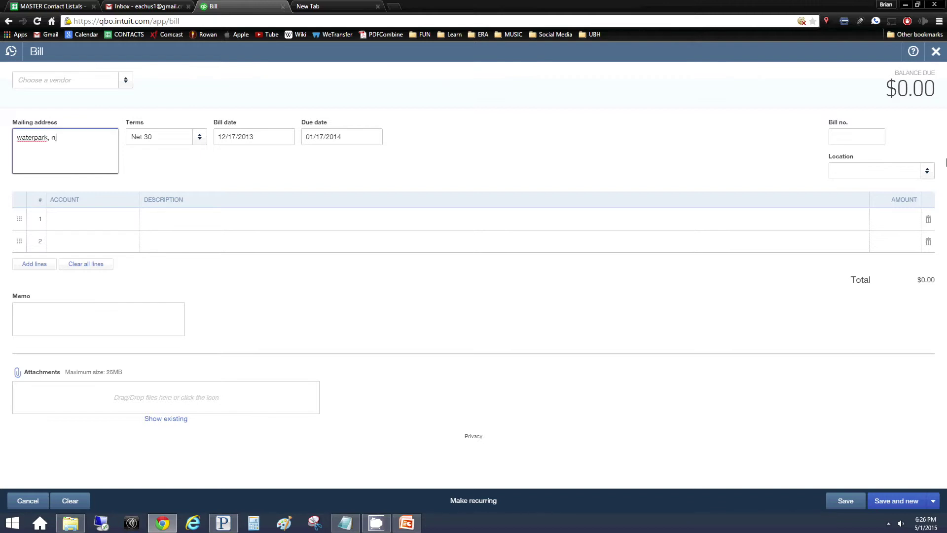
left_click(859, 134)
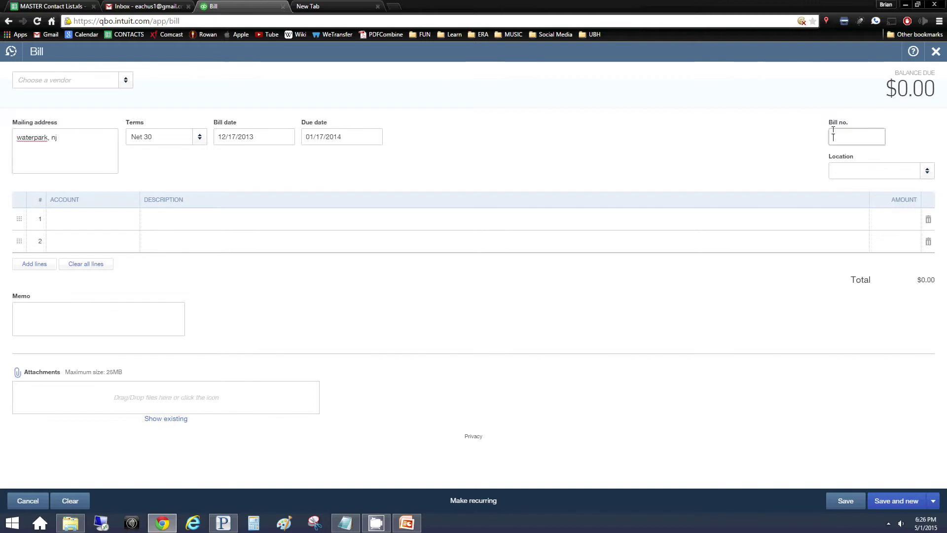
type("20135252")
left_click(916, 168)
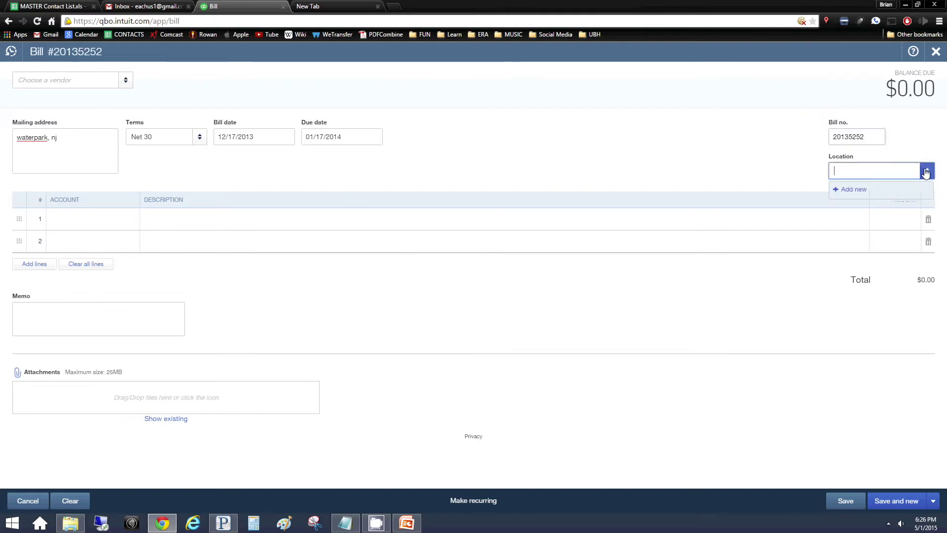
left_click(920, 149)
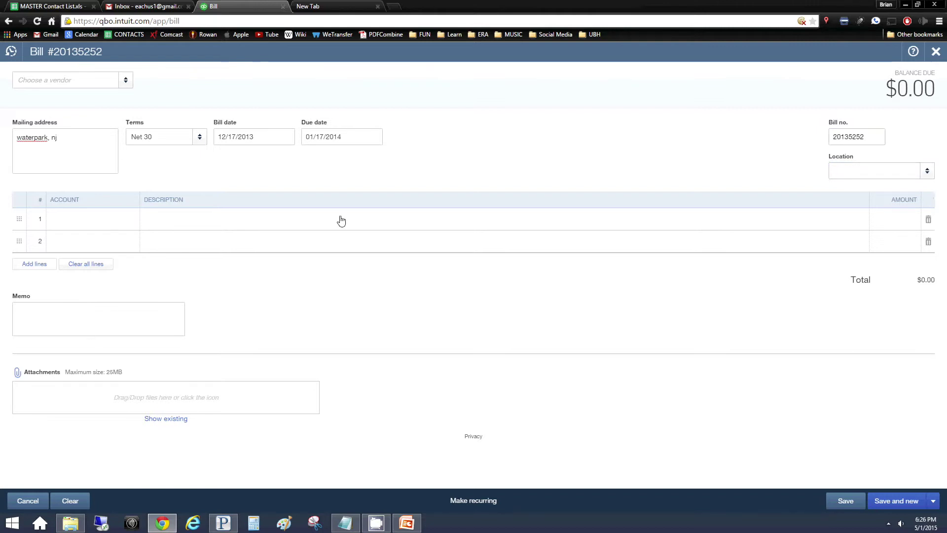
Charge the bill's first line $2,000.00 to Consulting Fees
left_click(71, 220)
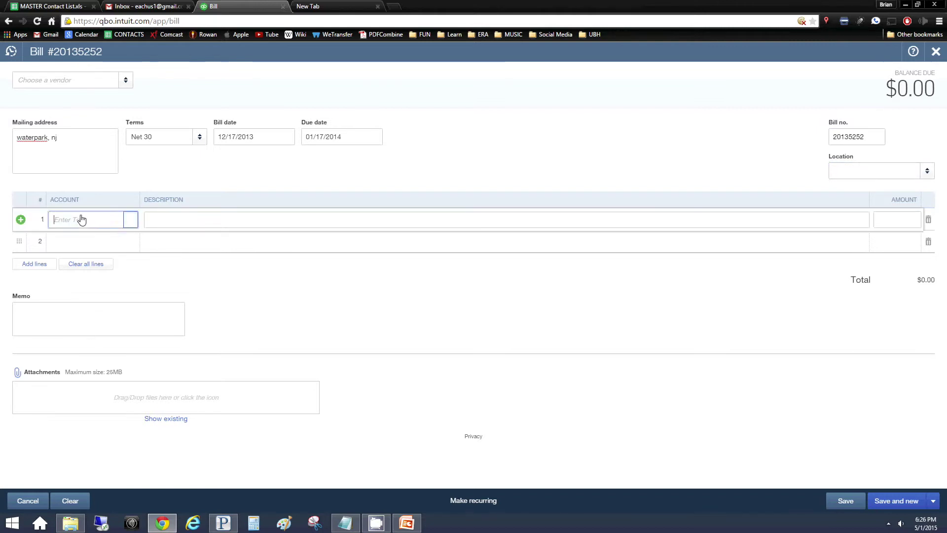
left_click(131, 220)
scroll(100, 326, "down", 3)
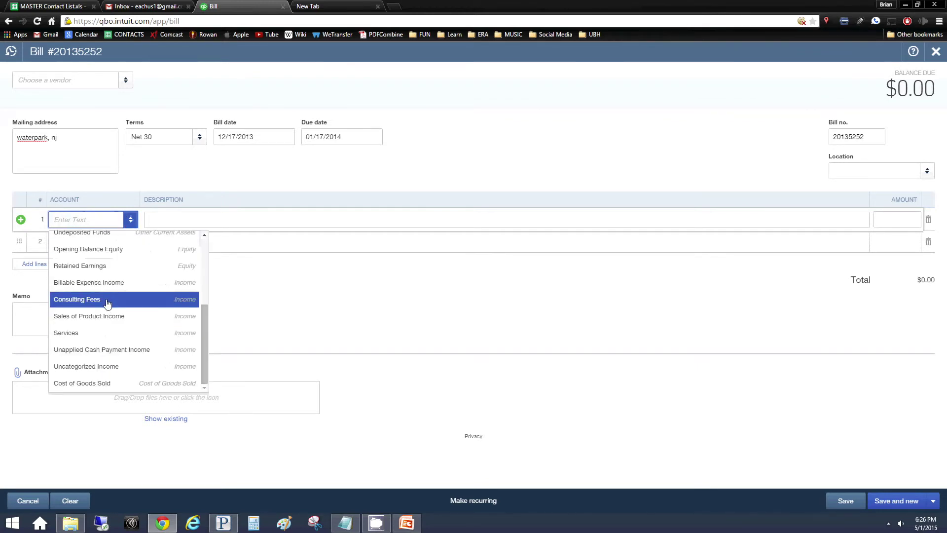
scroll(98, 274, "up", 1)
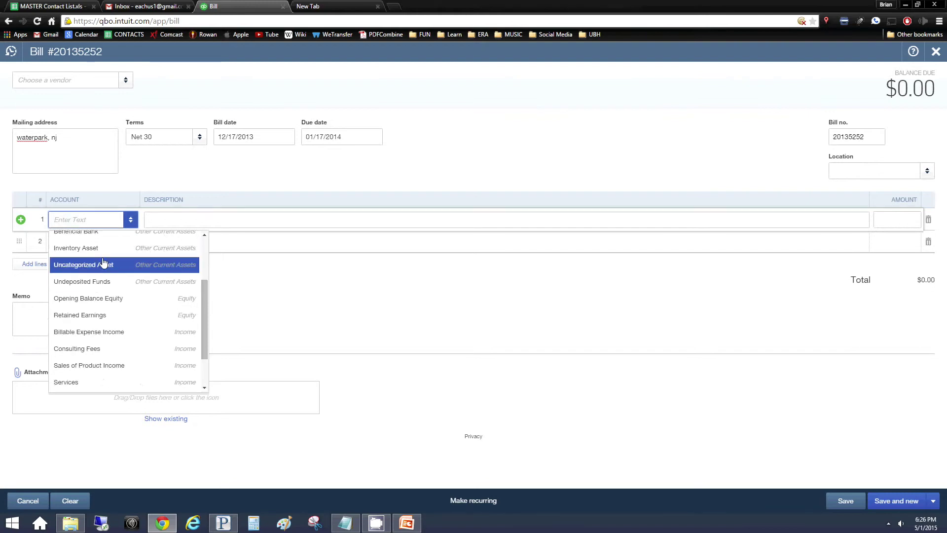
left_click(96, 350)
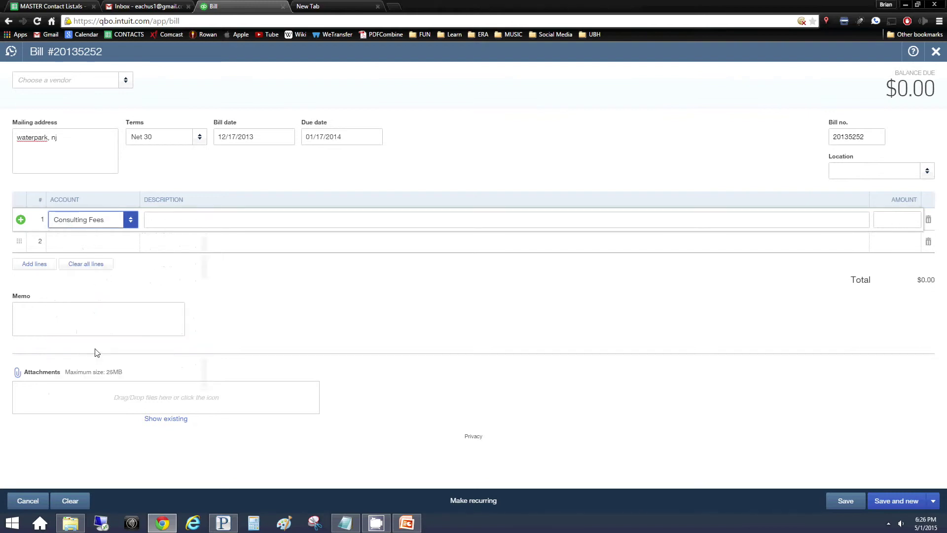
left_click(896, 222)
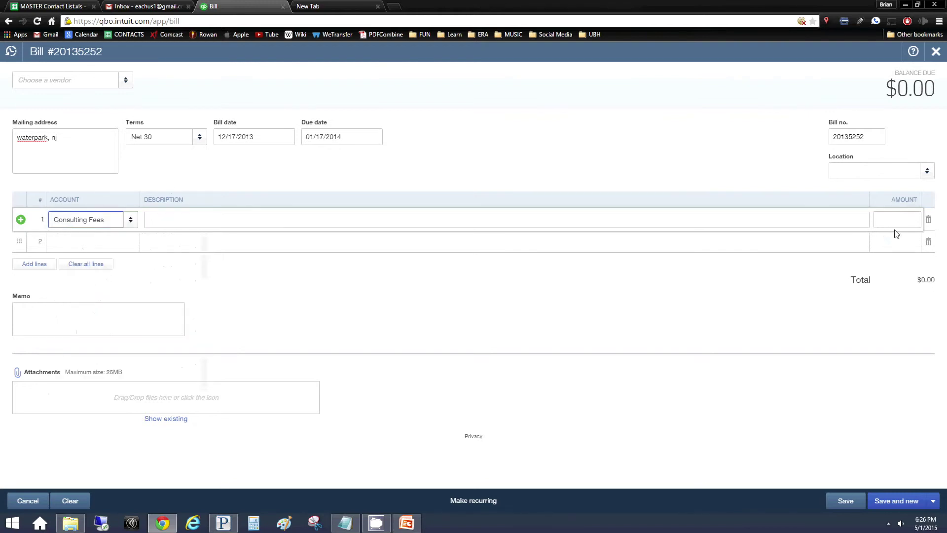
type("2000")
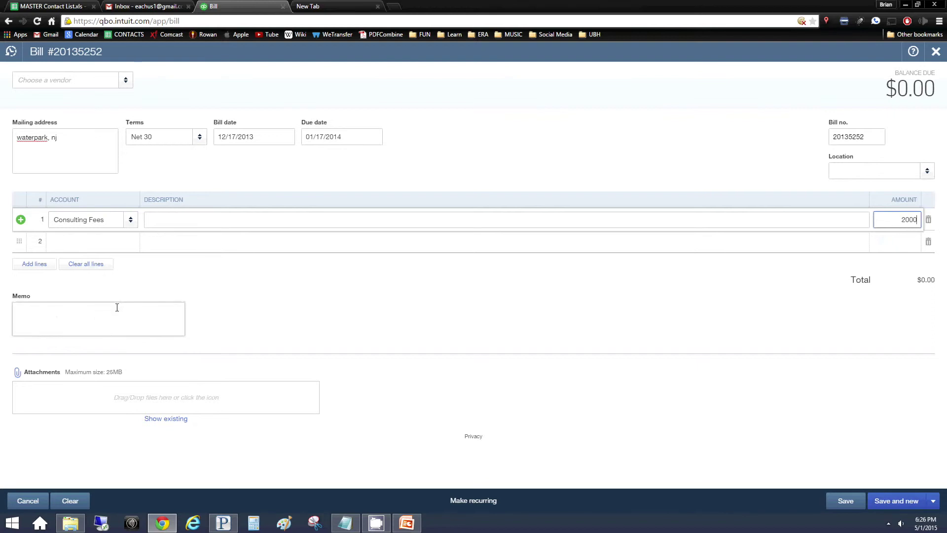
Add the memo 'Suppose to be Professional Fees' and try saving the bill
left_click(82, 313)
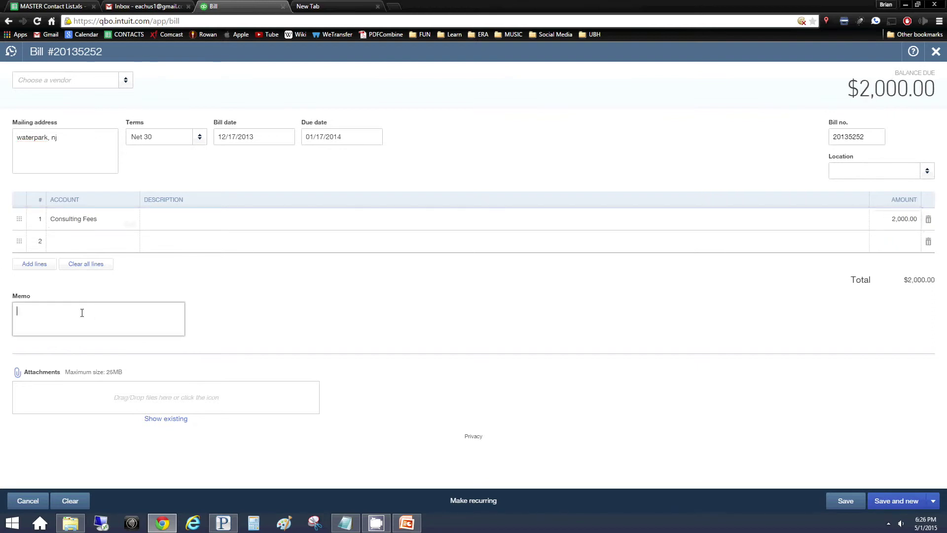
type("Suppose to be Professional Fees")
left_click(848, 501)
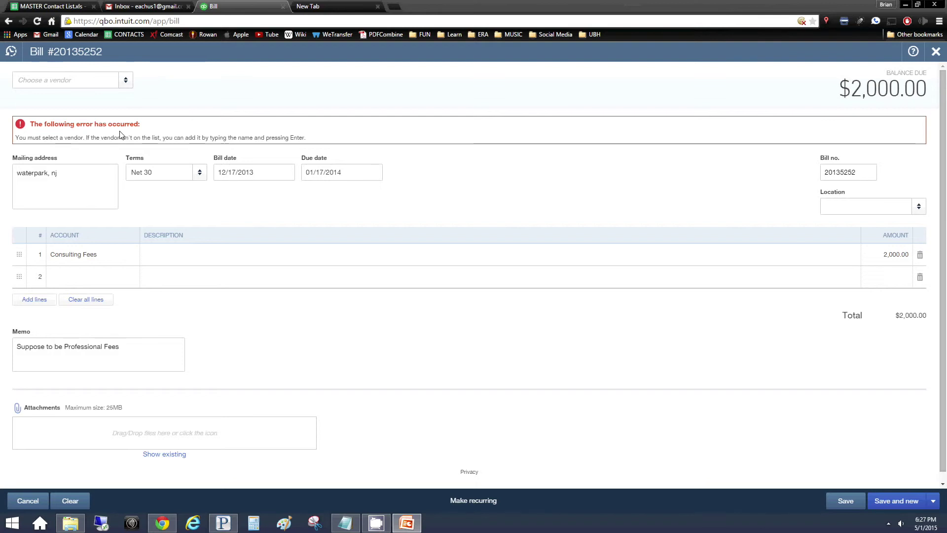
Create vendor Dasani Water, assign it to bill 20135252, and Save and new
left_click(77, 84)
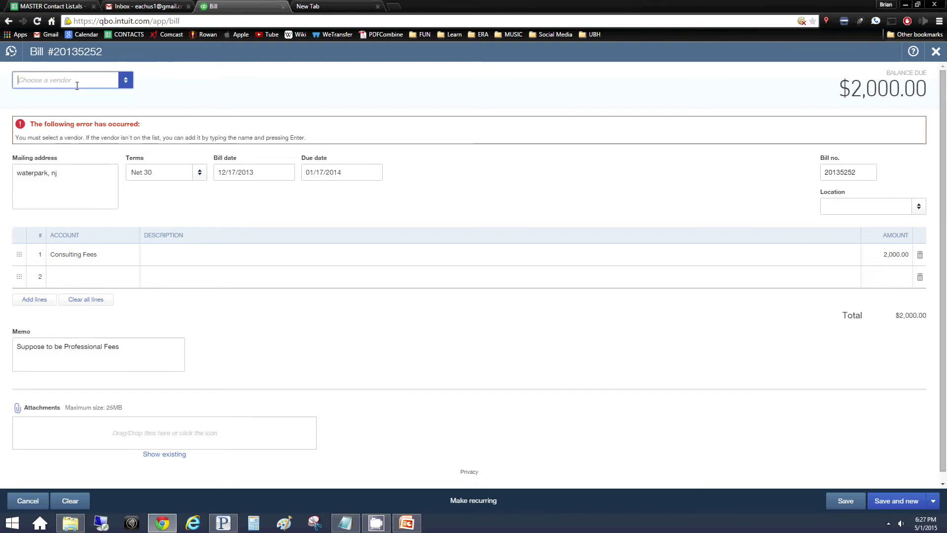
type("Das")
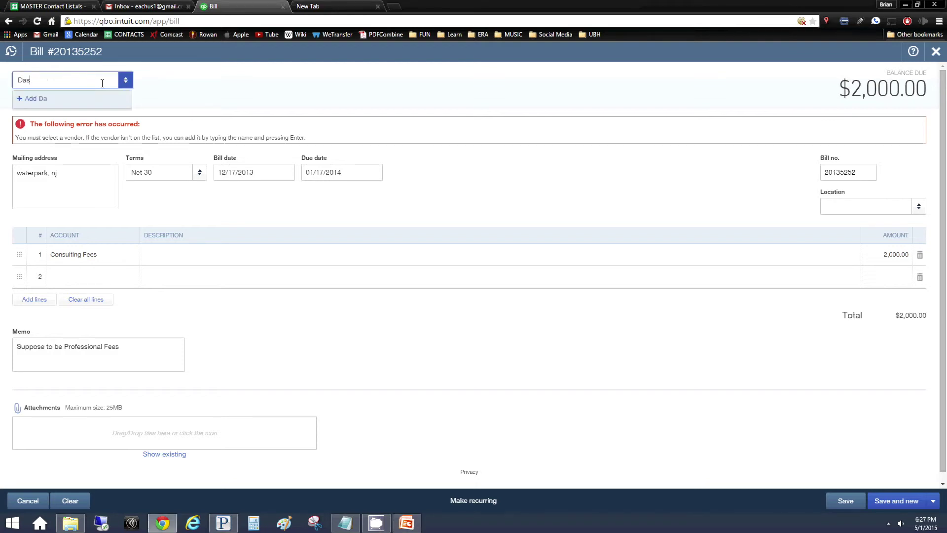
type("ani Water")
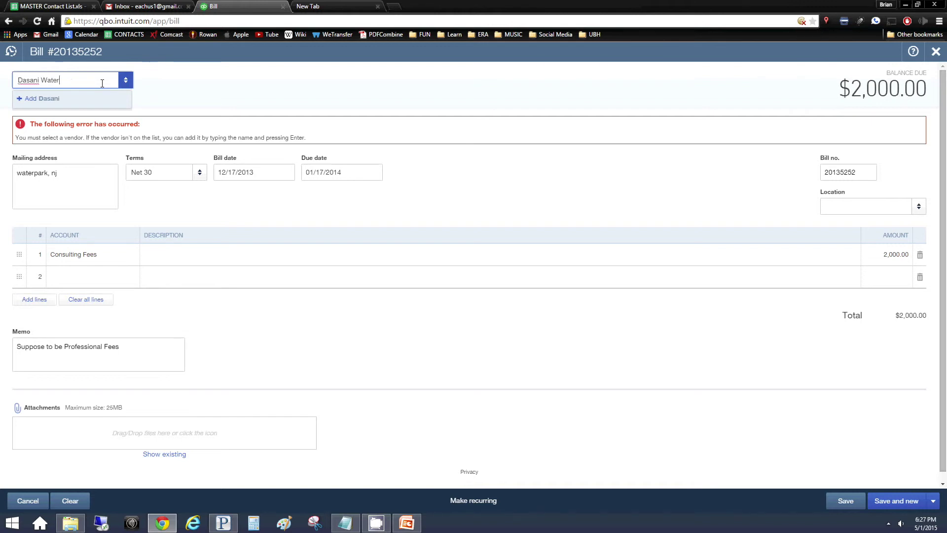
key("Return")
left_click(161, 170)
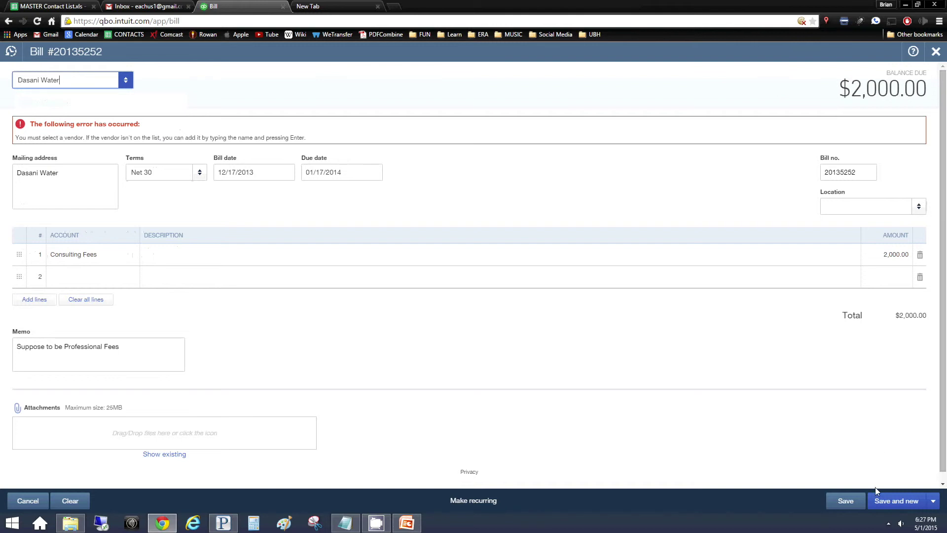
left_click(886, 500)
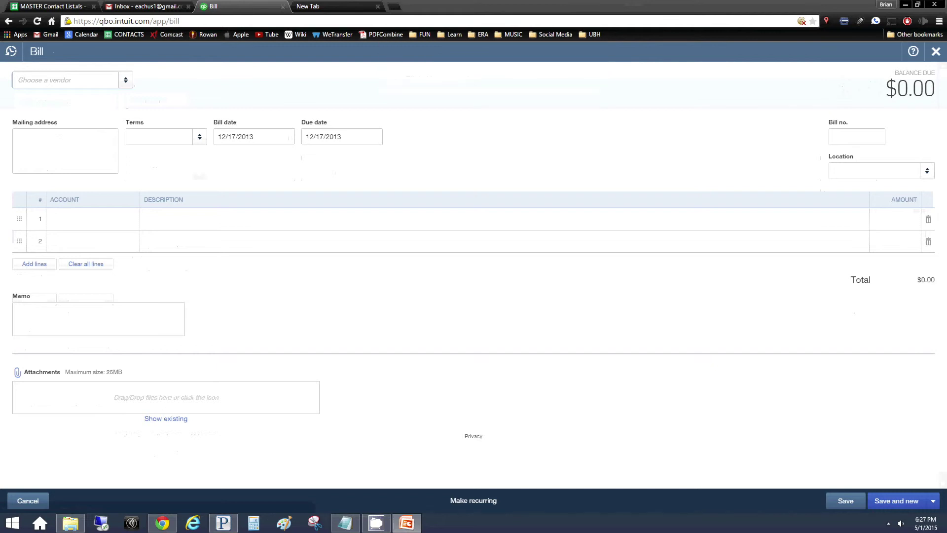
Close the blank bill and go to Pay Bills from the Create menu
left_click(936, 51)
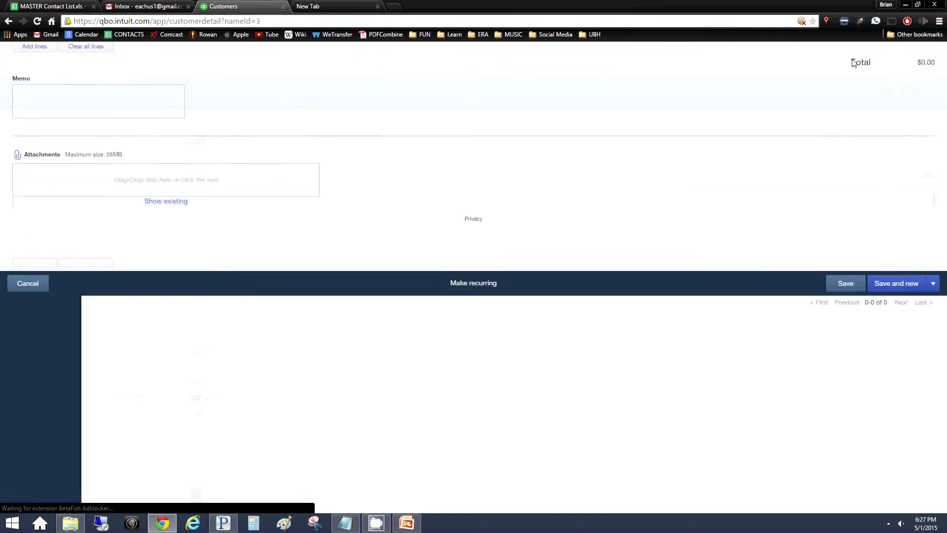
left_click(521, 45)
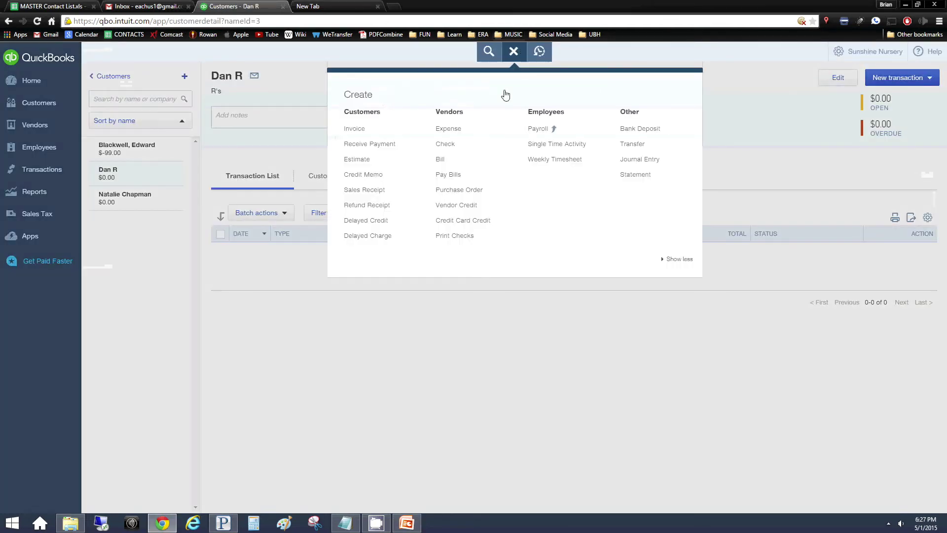
left_click(461, 174)
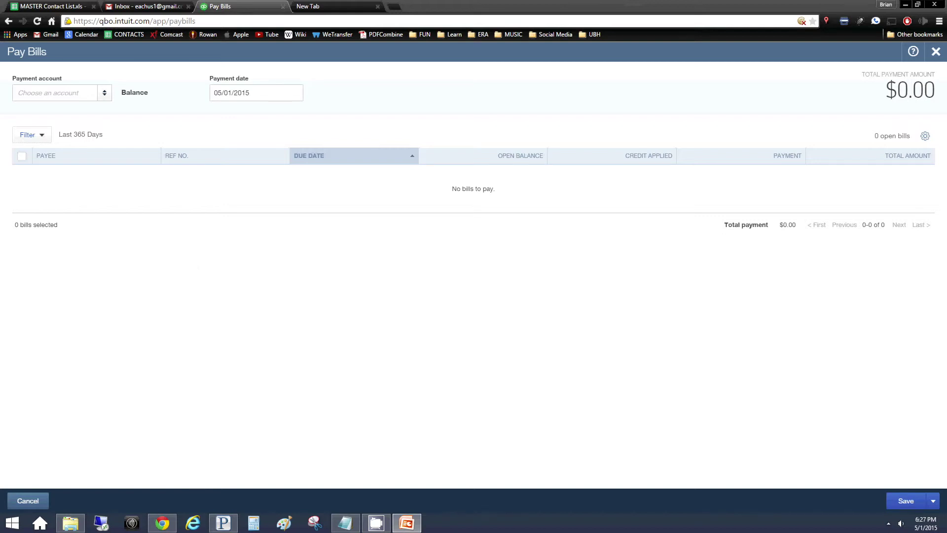
Enter Beneficial Bank as a new payment account
left_click(103, 93)
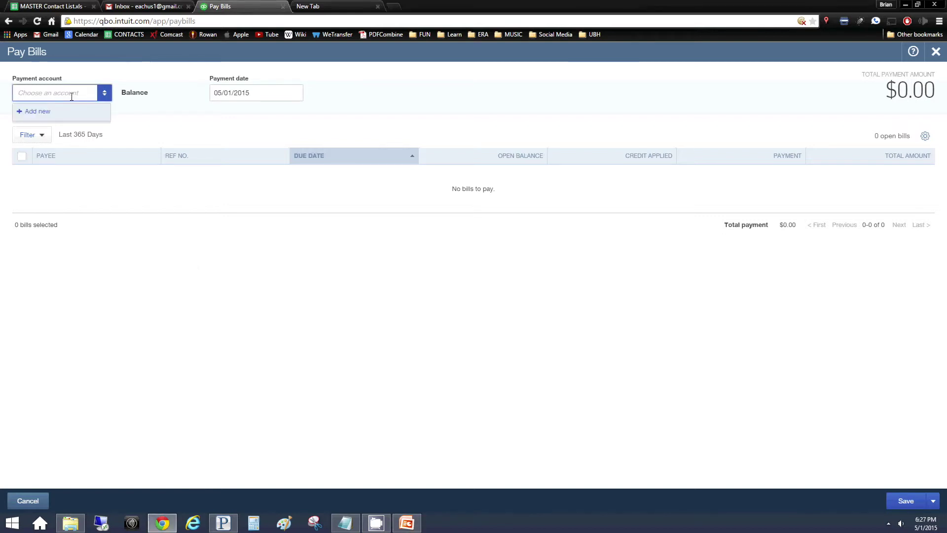
type("Beneficial")
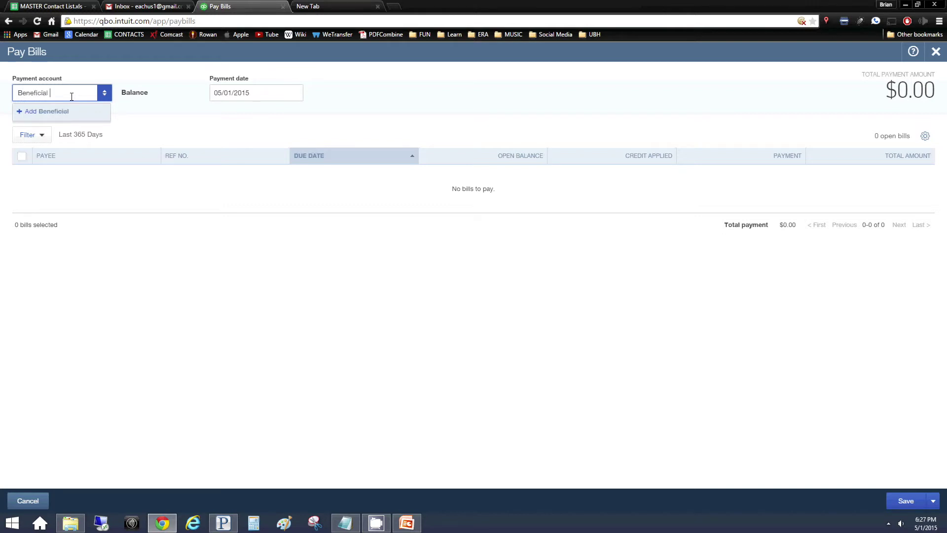
type(" Bank")
key("Return")
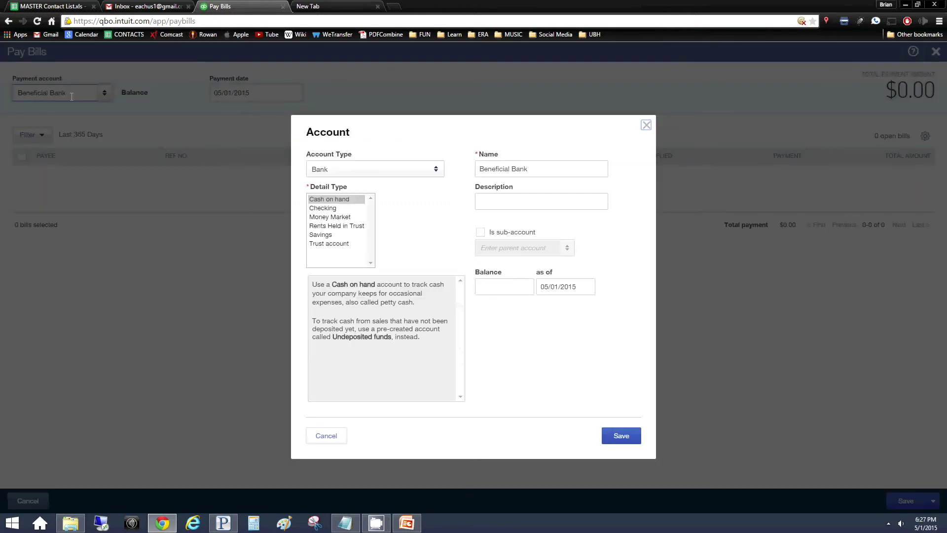
After the duplicate-name error, rename the new account from Beneficial Bank to Beneficial and save
left_click(620, 436)
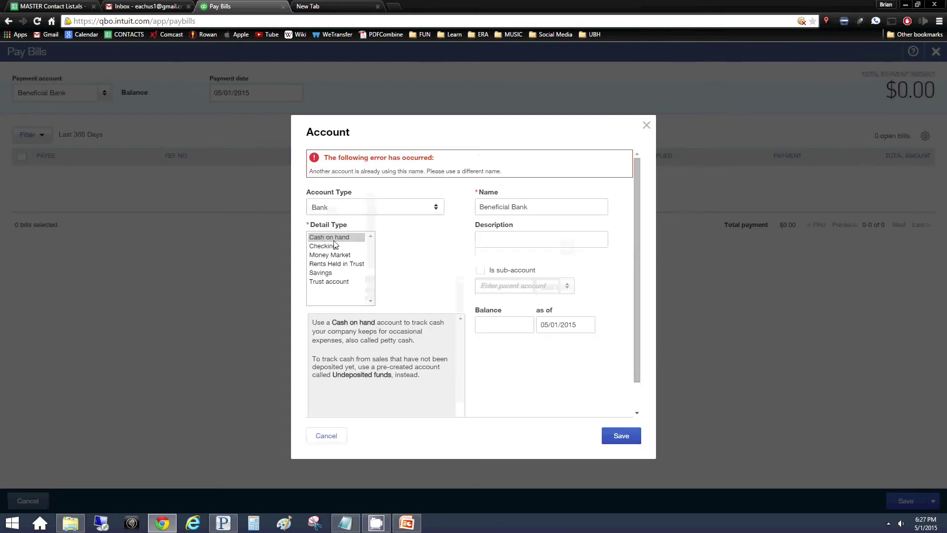
left_click(539, 206)
left_click_drag(539, 206, 513, 205)
key("BackSpace")
key("BackSpace")
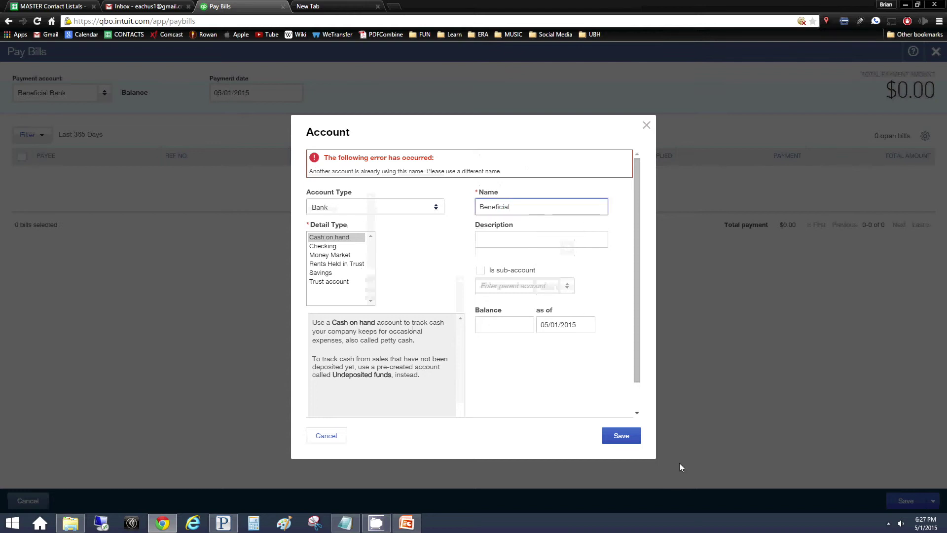
left_click(634, 436)
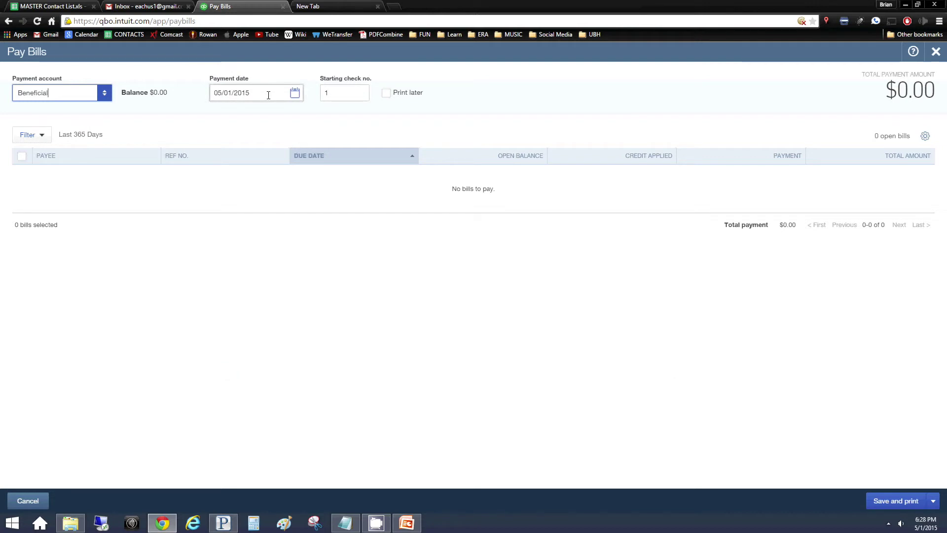
Change the Pay Bills payment date to 12/23/13 and move past the starting check number
left_click(296, 93)
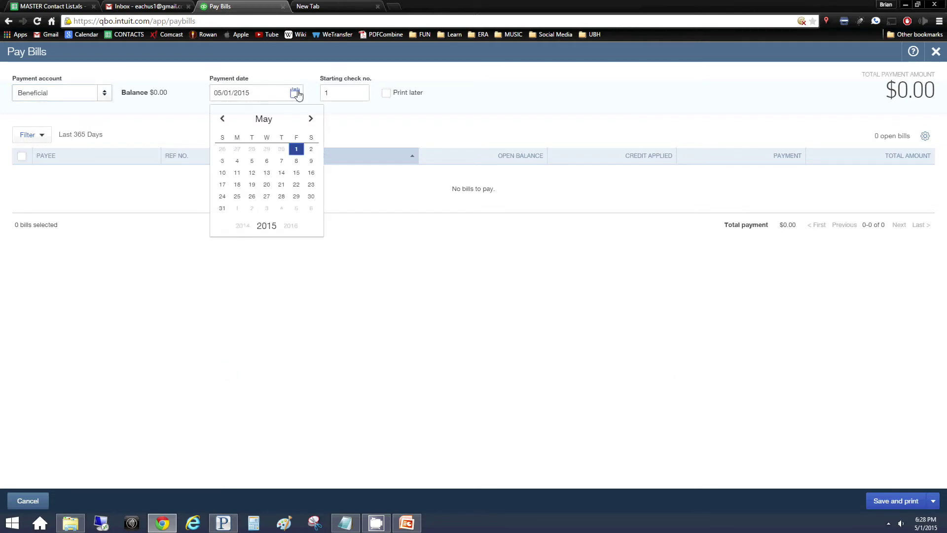
left_click(311, 119)
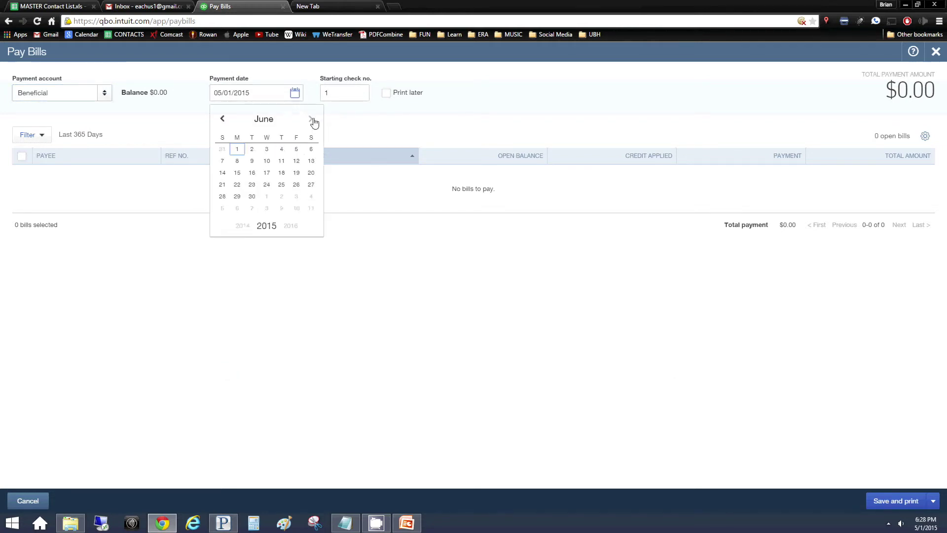
left_click(237, 93)
key("BackSpace")
type("12/23/13")
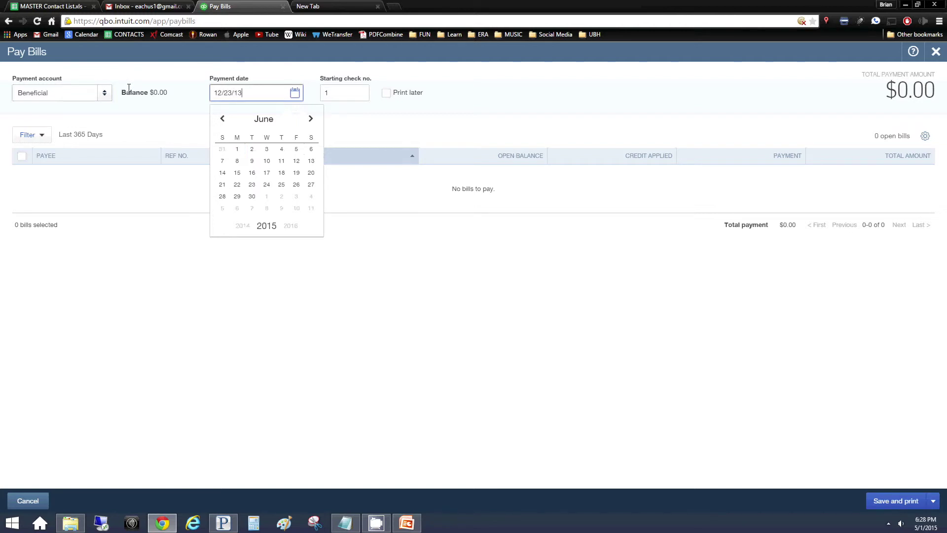
key("Tab")
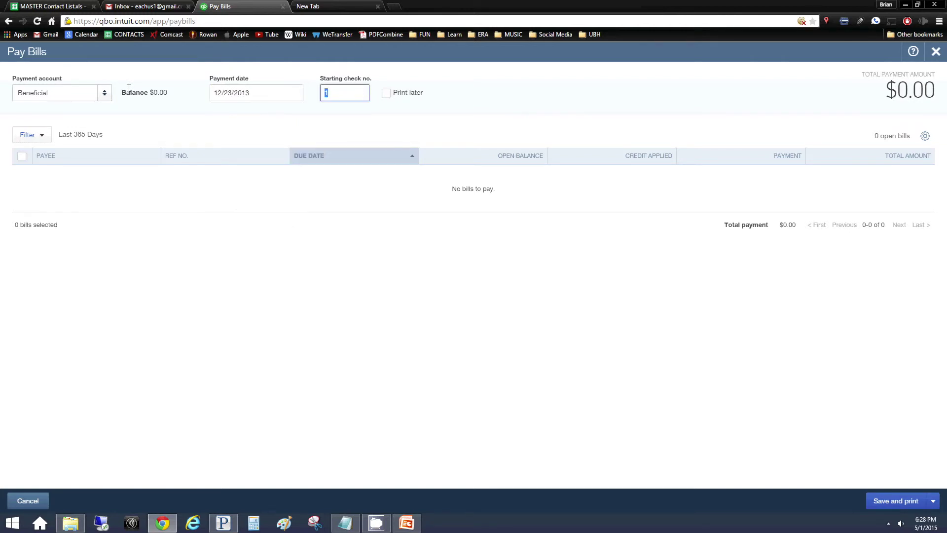
key("Tab")
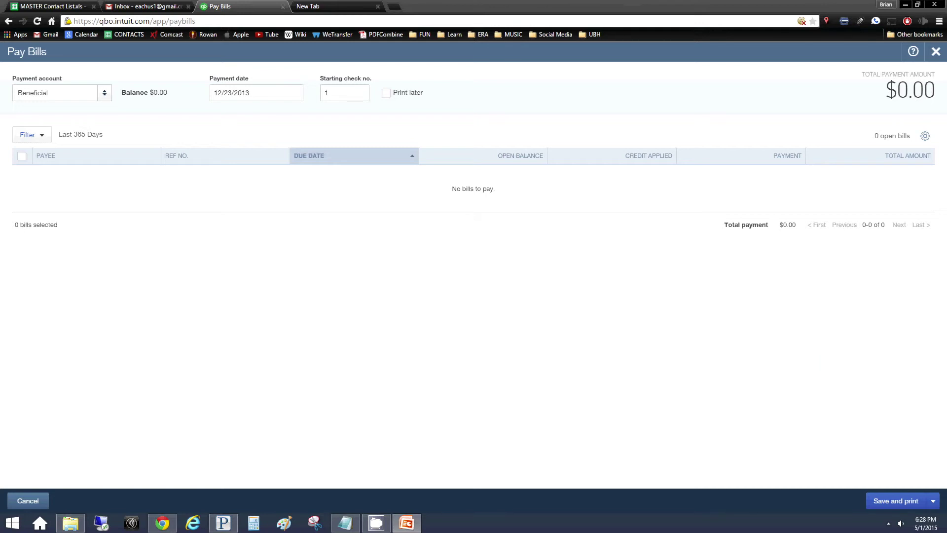
Close Pay Bills, start a new check, and enter WB Mason as payee
left_click(936, 51)
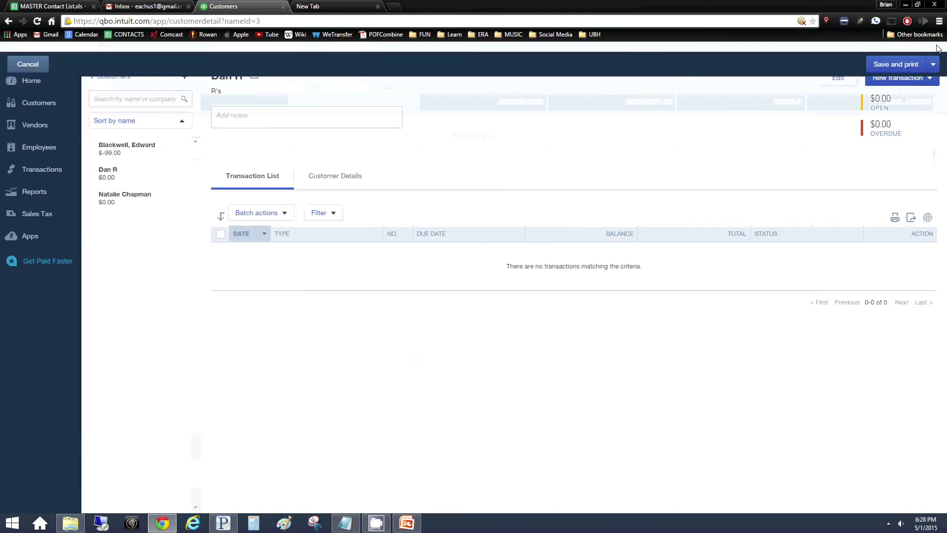
left_click(515, 47)
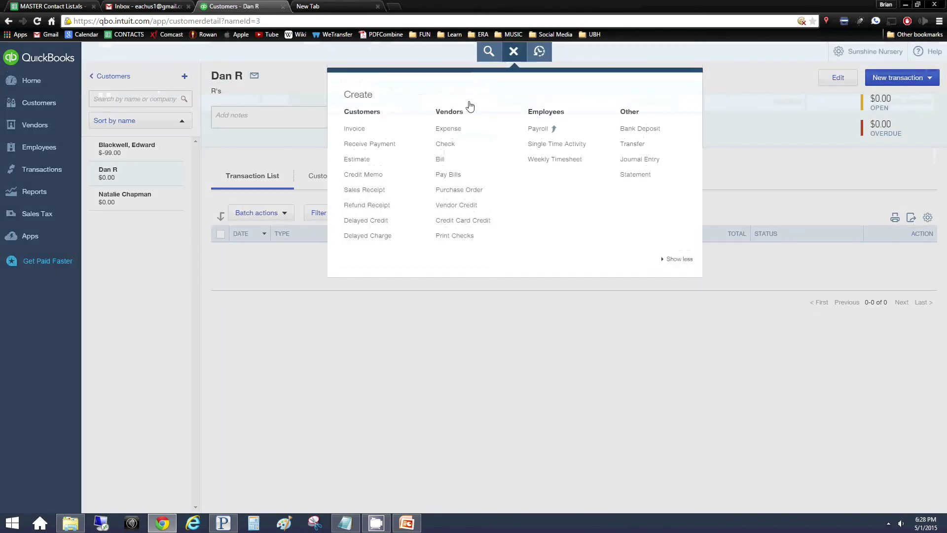
left_click(446, 148)
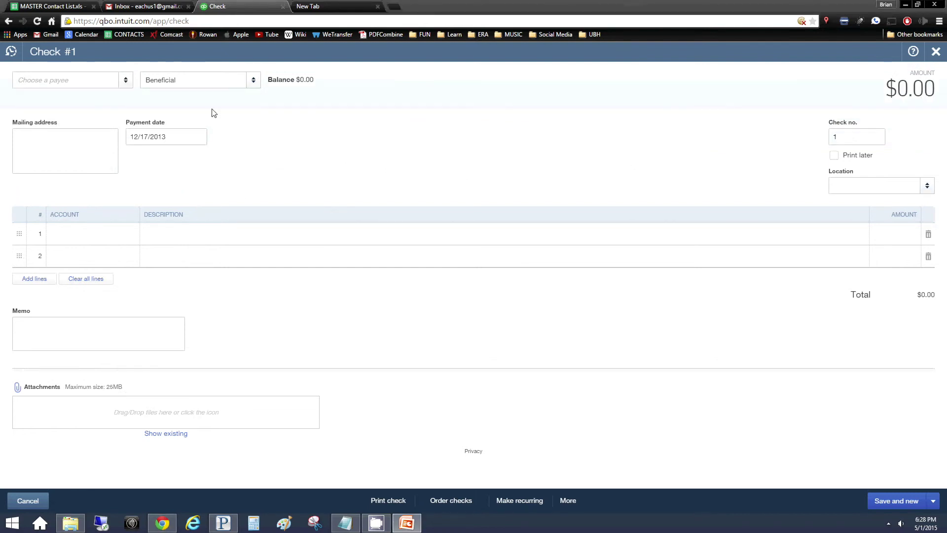
left_click(93, 85)
type("WB Mason")
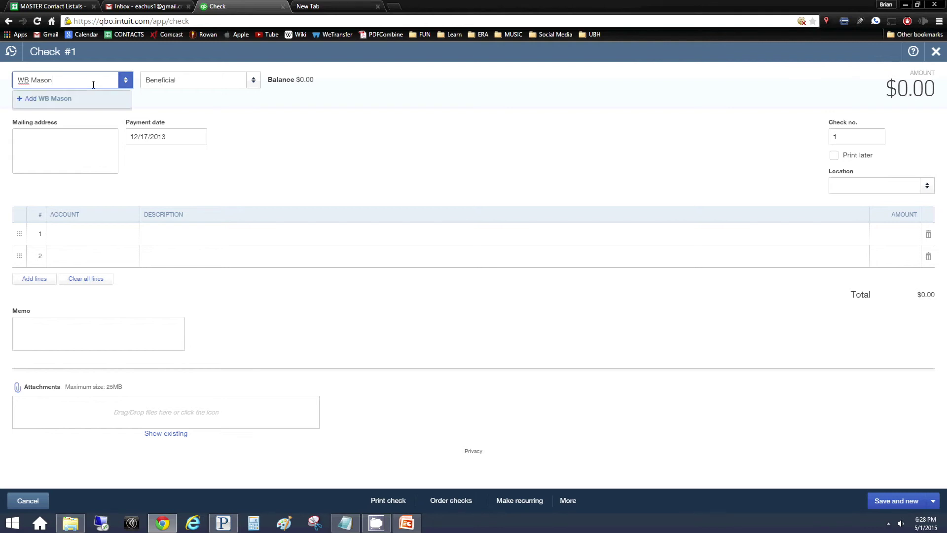
key("Return")
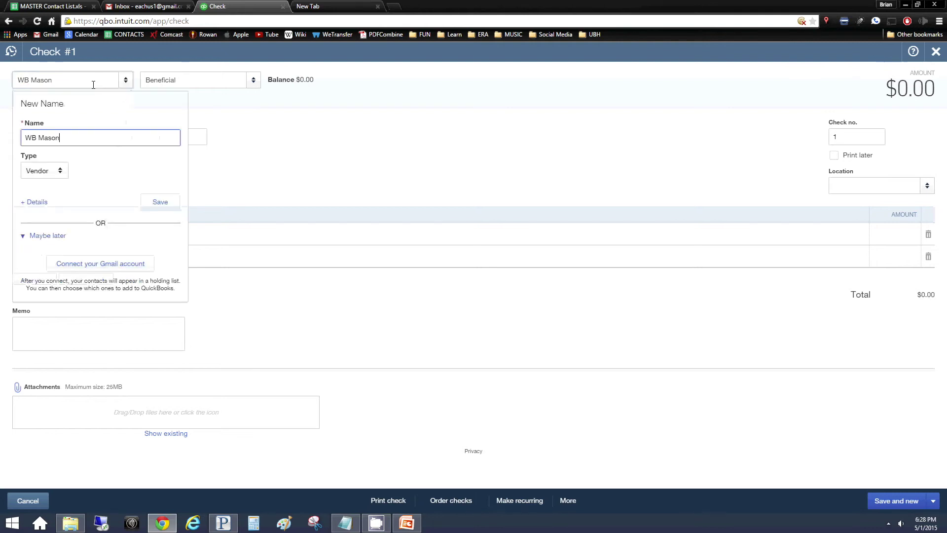
left_click(192, 81)
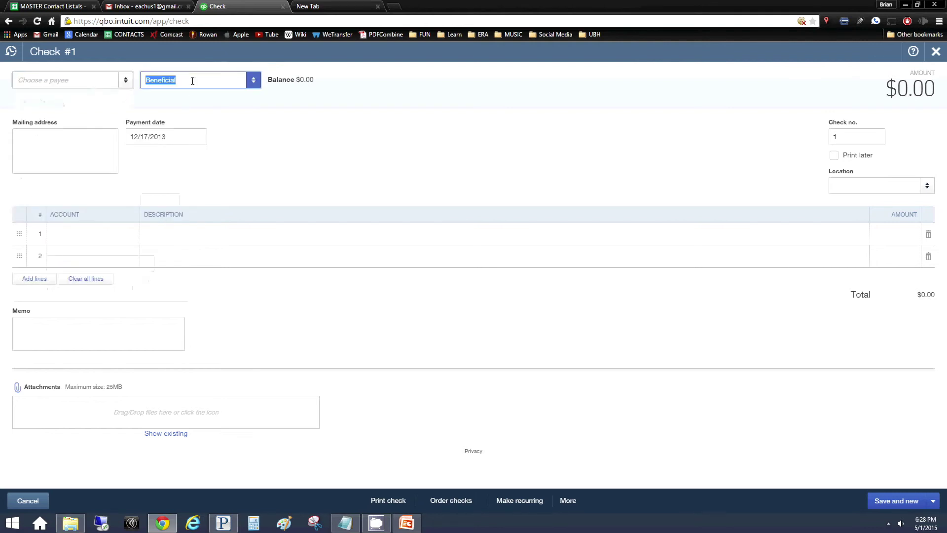
left_click(253, 80)
Enter the city and state mailing address, date 12/24/2013, and check number 1246
left_click(35, 158)
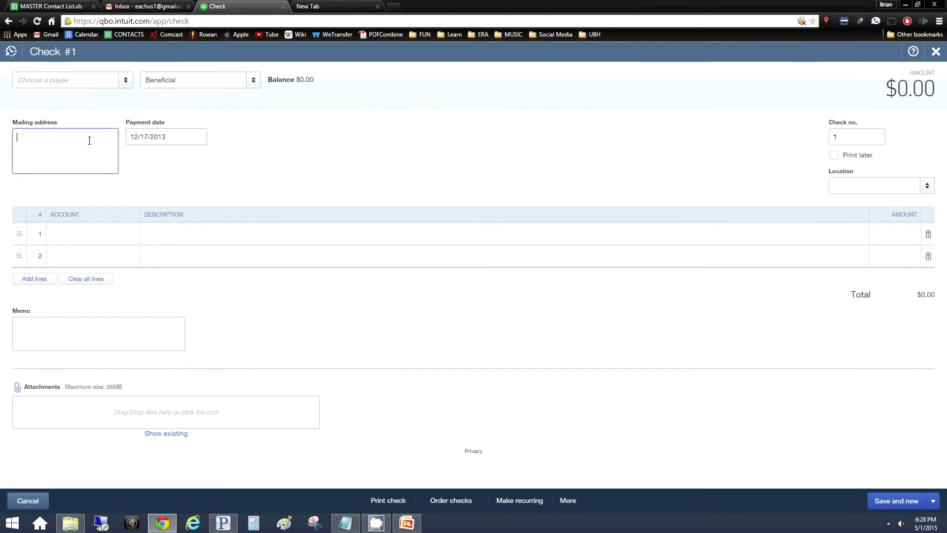
type("PH")
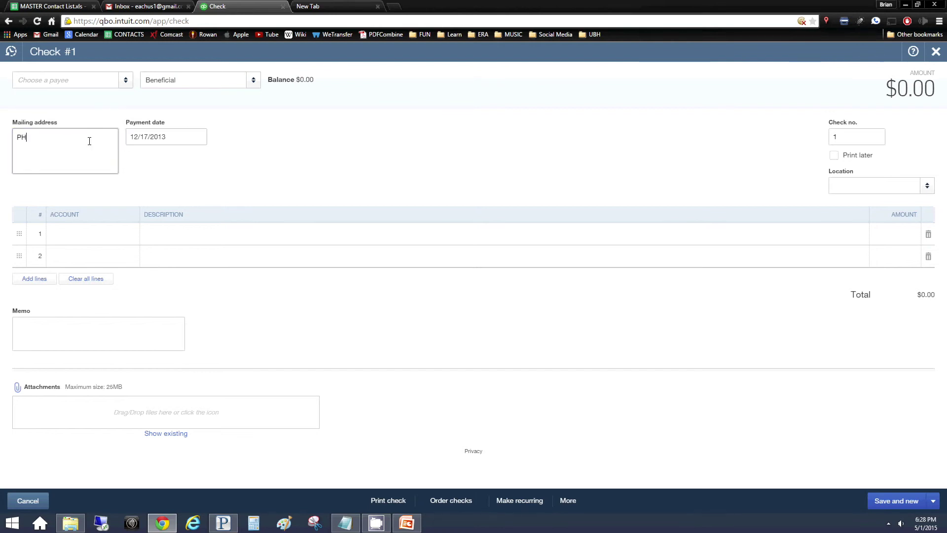
type("illy, PA")
key("Tab")
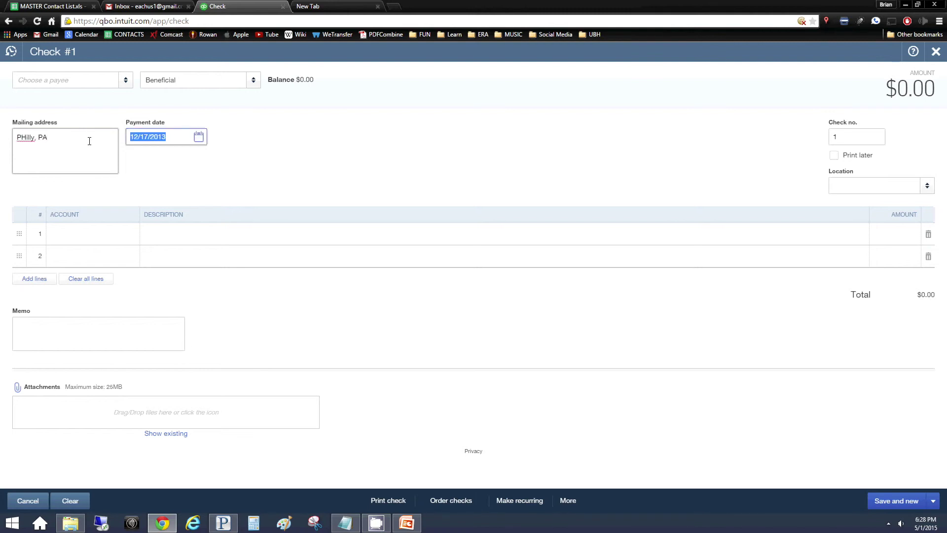
left_click(150, 138)
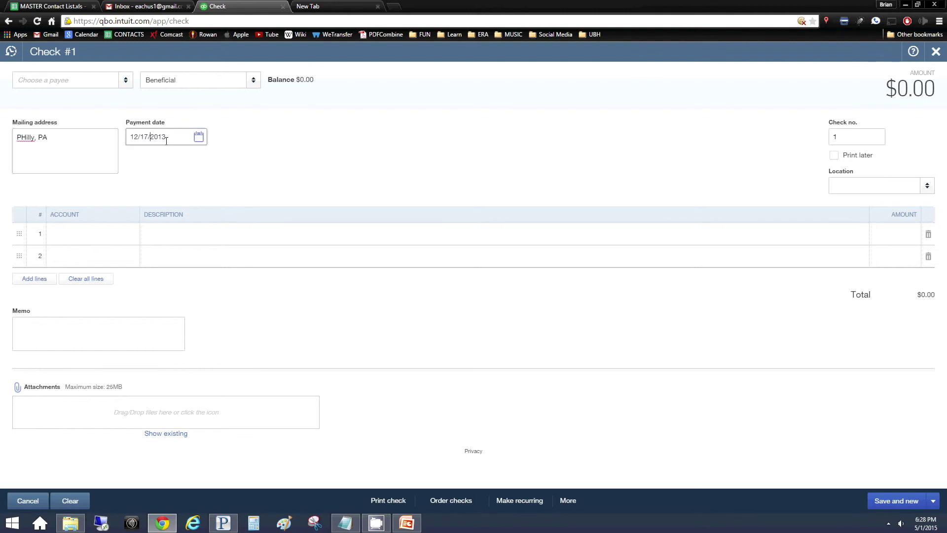
key("BackSpace")
key("BackSpace")
type("24")
left_click(835, 138)
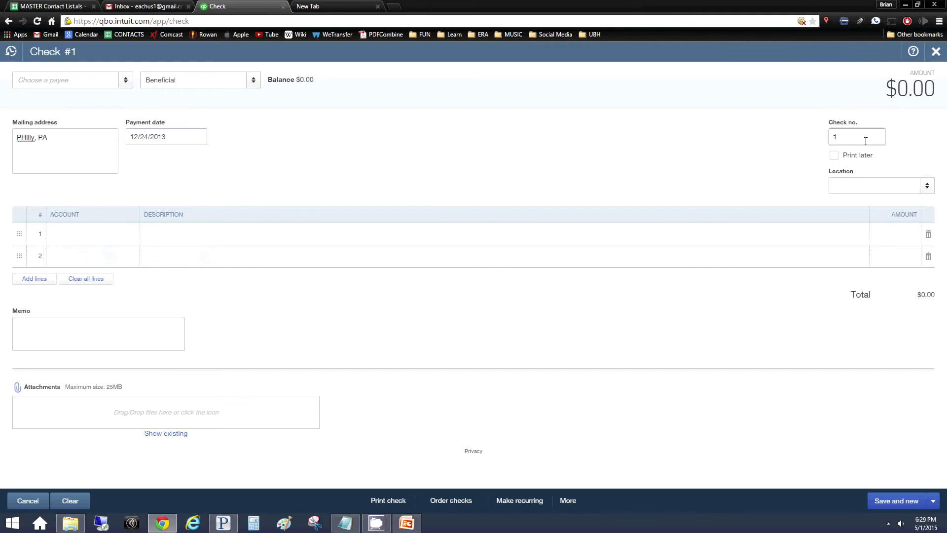
type("246")
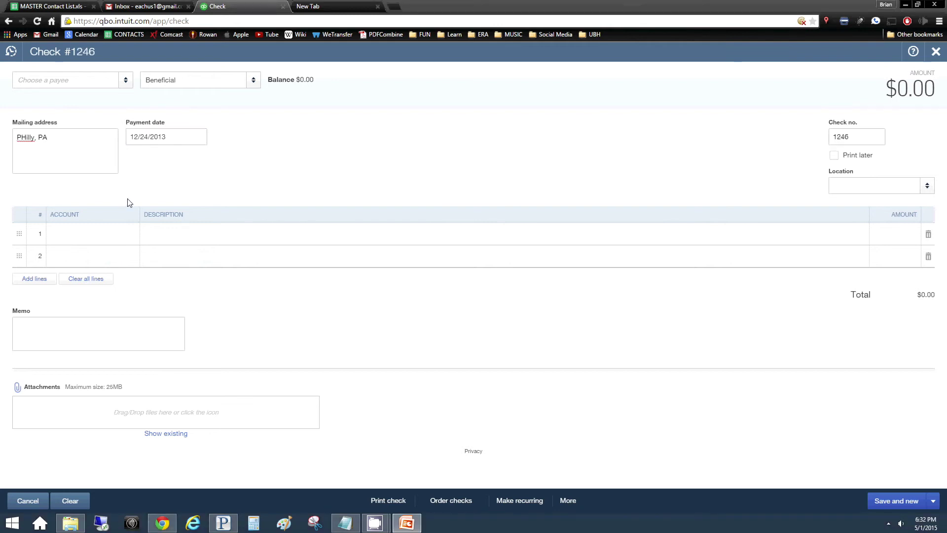
Charge line 1 $216.33 to a newly created Office Supplies account
left_click(114, 233)
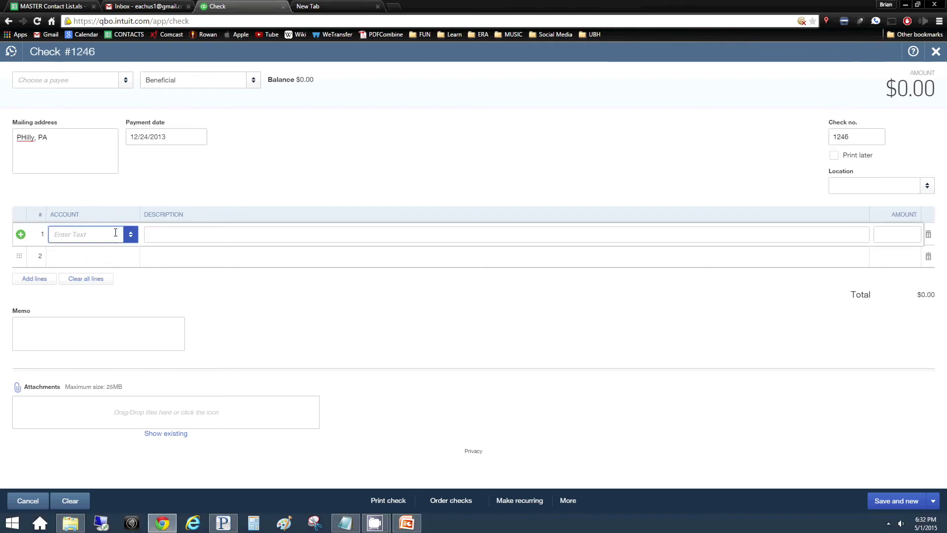
type("Office")
key("BackSpace")
key("BackSpace")
key("BackSpace")
key("BackSpace")
key("BackSpace")
type("Supplies")
key("BackSpace")
key("BackSpace")
key("BackSpace")
key("BackSpace")
key("BackSpace")
key("BackSpace")
key("BackSpace")
key("BackSpace")
type("Offic")
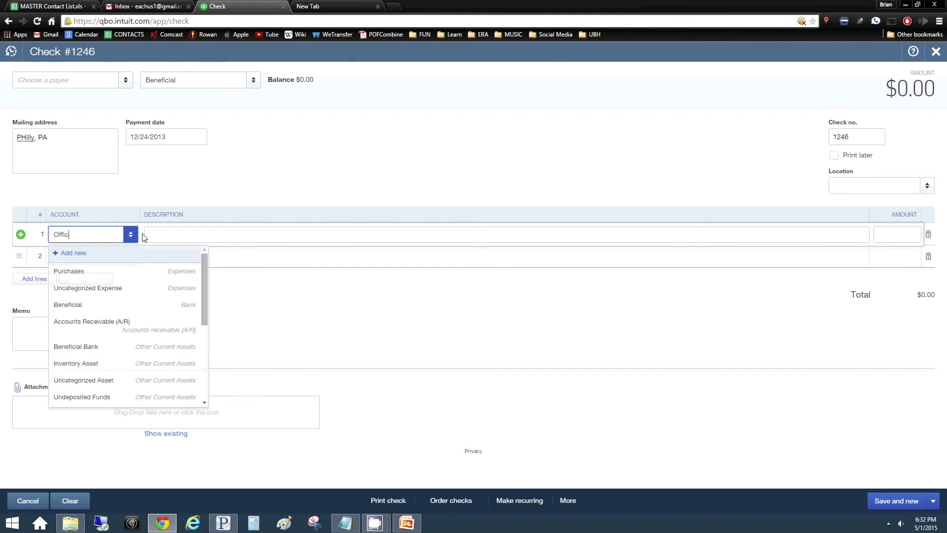
type("e Supplies")
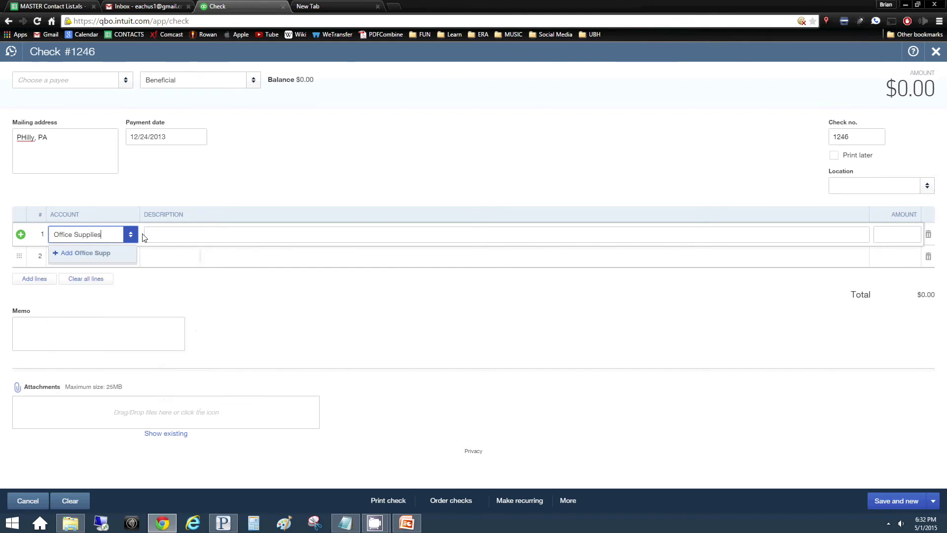
left_click(898, 234)
left_click(622, 437)
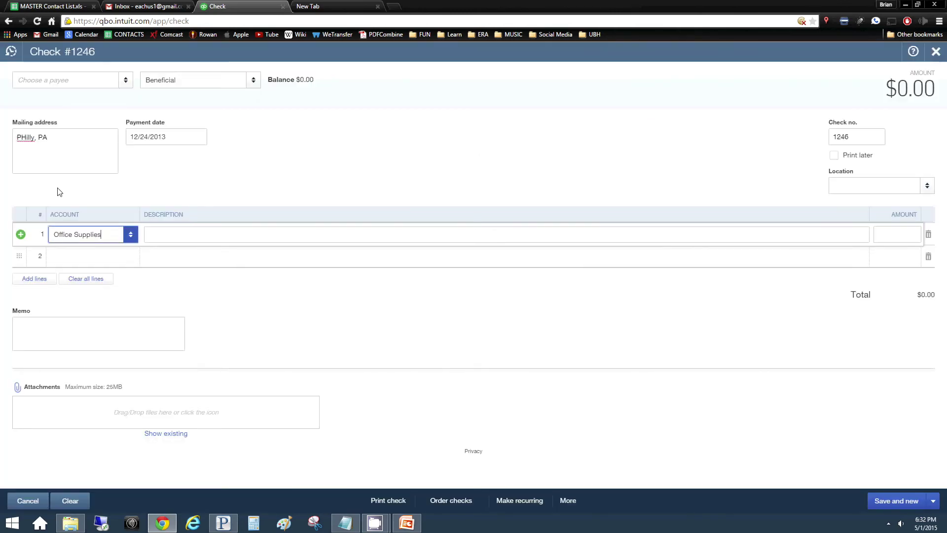
left_click(207, 232)
left_click(907, 241)
type("216")
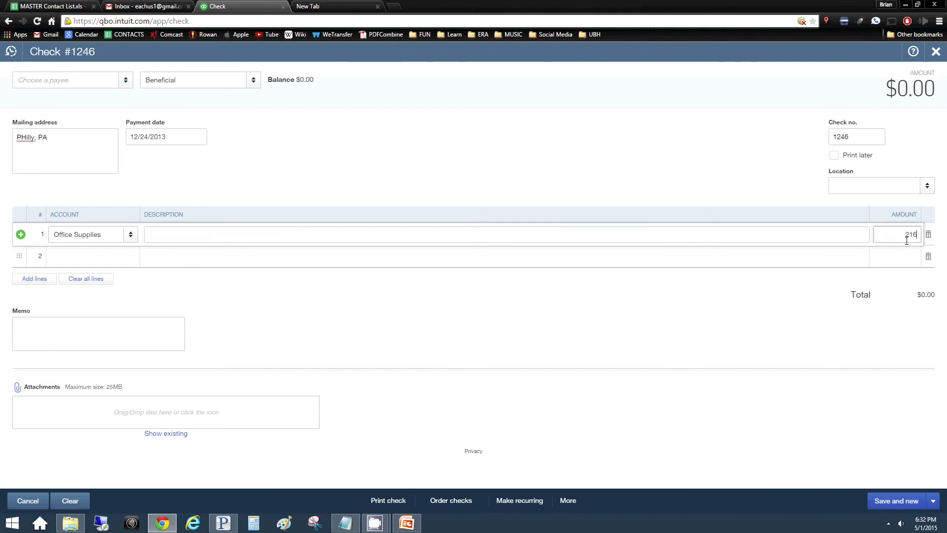
type(".33")
Add WB Mason as a vendor payee and save the check with Save and new
left_click(58, 83)
type("WB Mason")
left_click(38, 99)
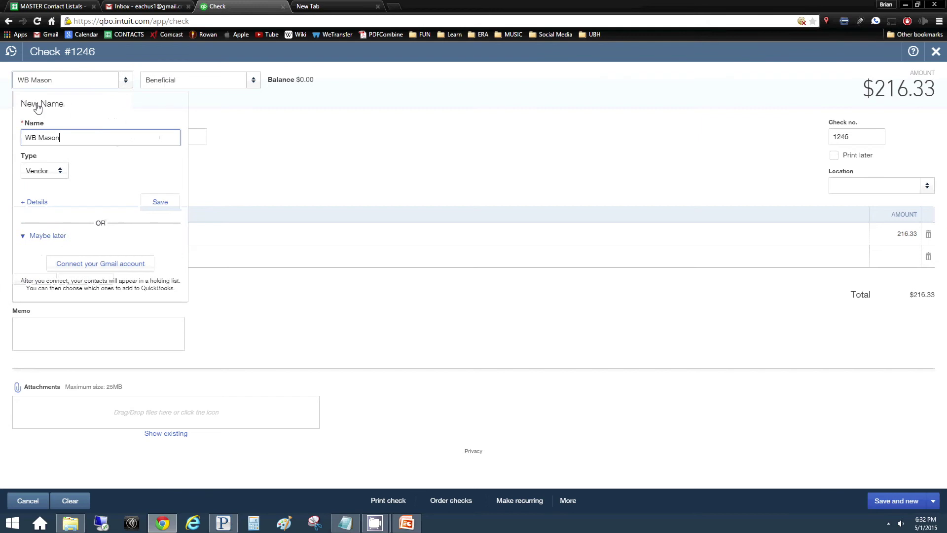
left_click(155, 206)
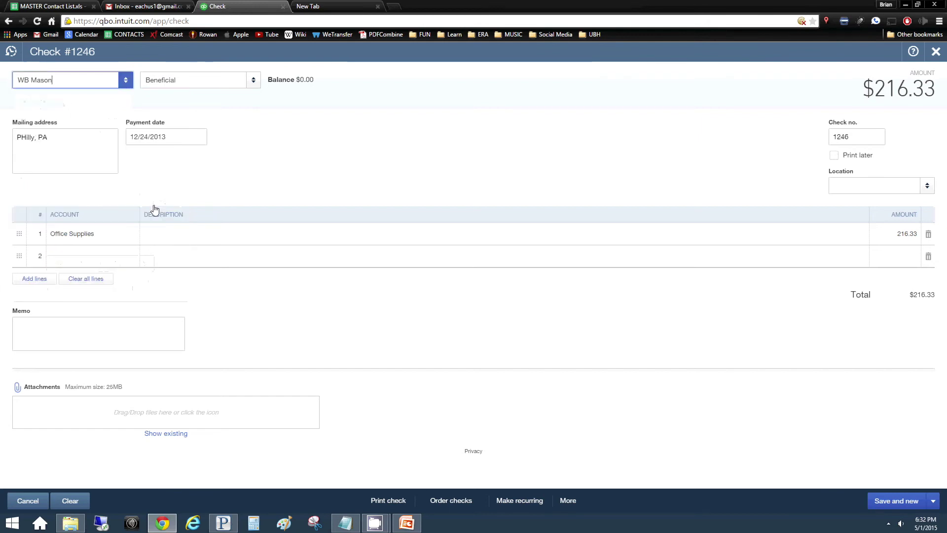
left_click(98, 339)
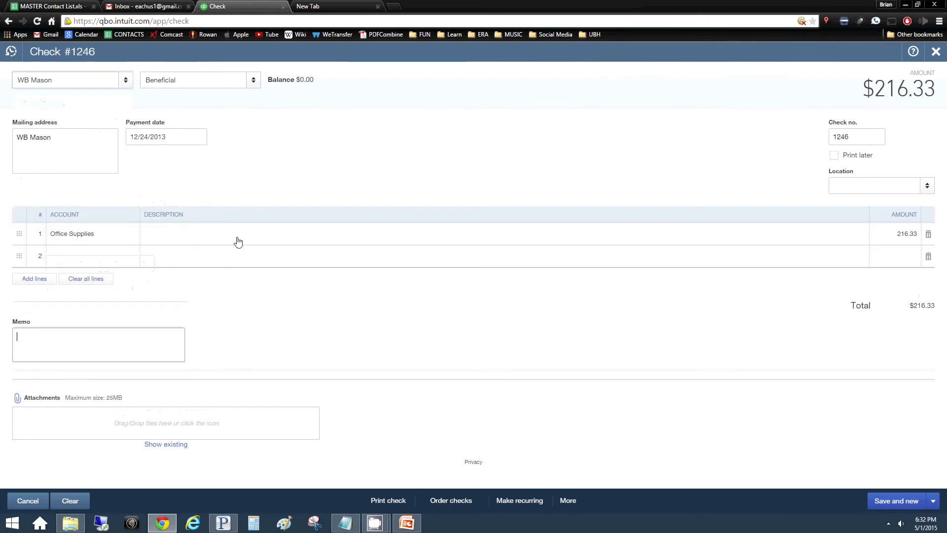
left_click(235, 232)
left_click(707, 361)
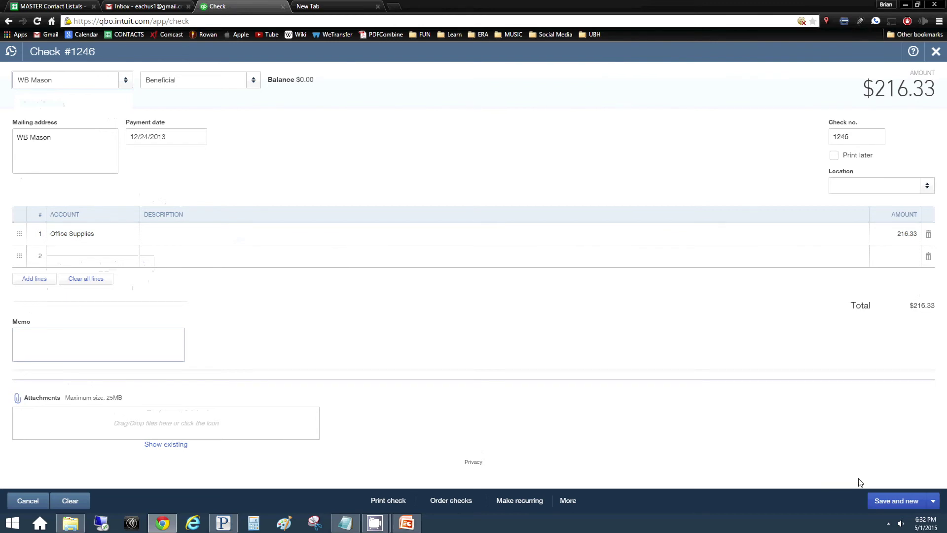
left_click(880, 491)
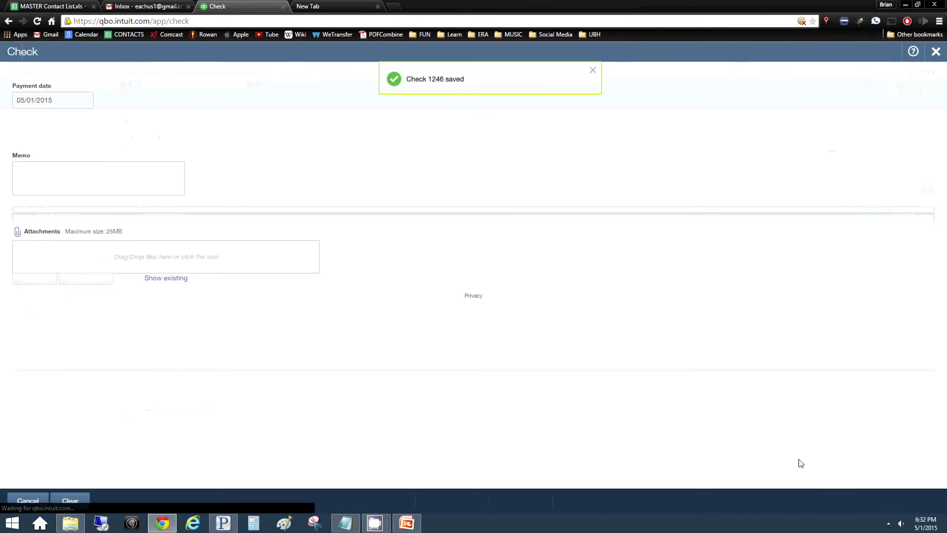
Discard the blank check, check WB Mason's $216.33 transaction, then go back to Vendors
key("F10")
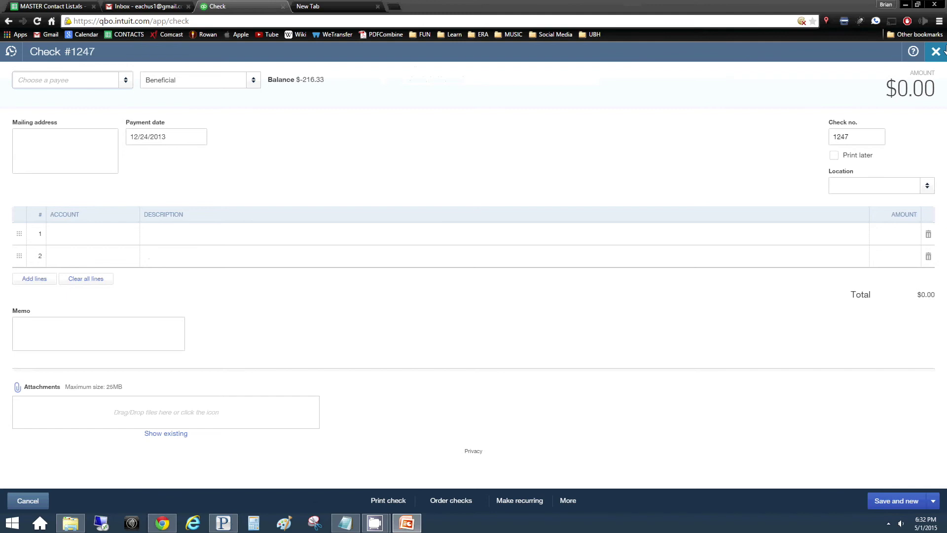
left_click(936, 51)
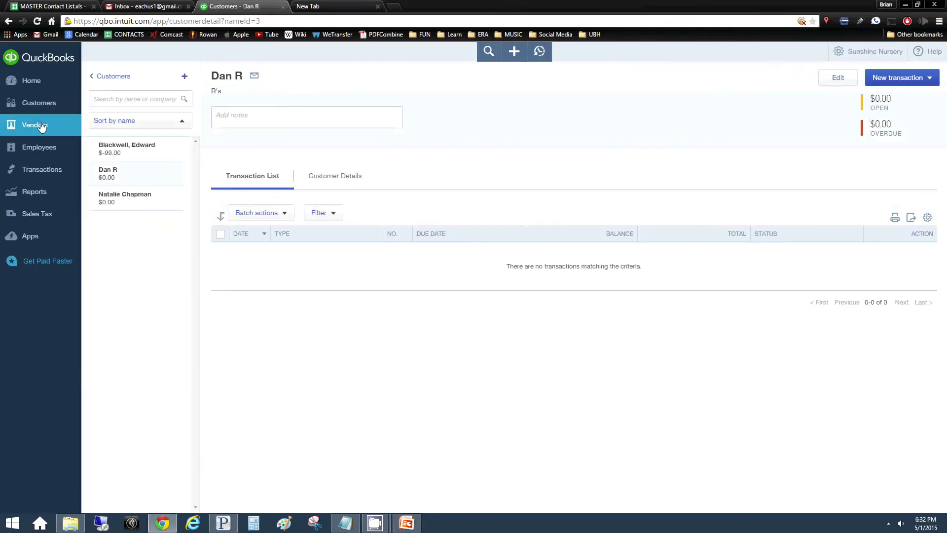
left_click(29, 126)
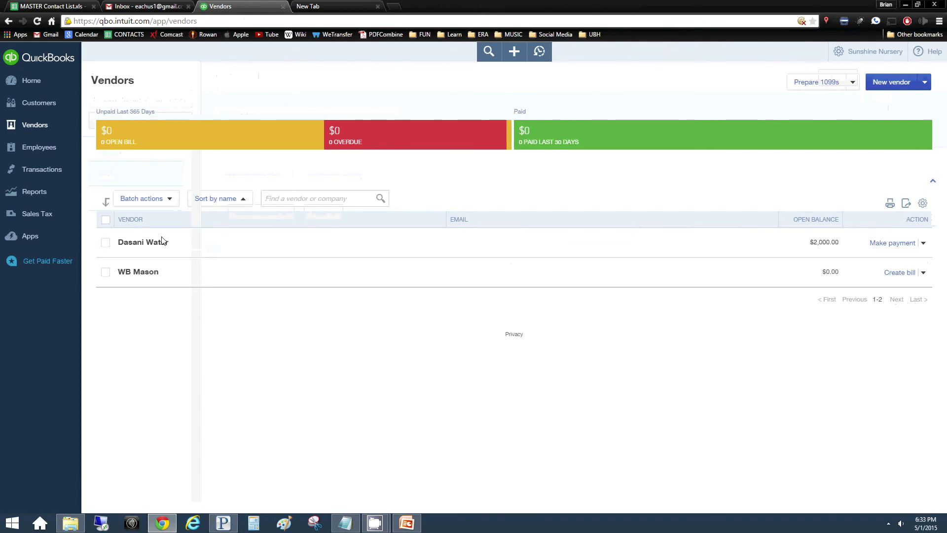
left_click(144, 274)
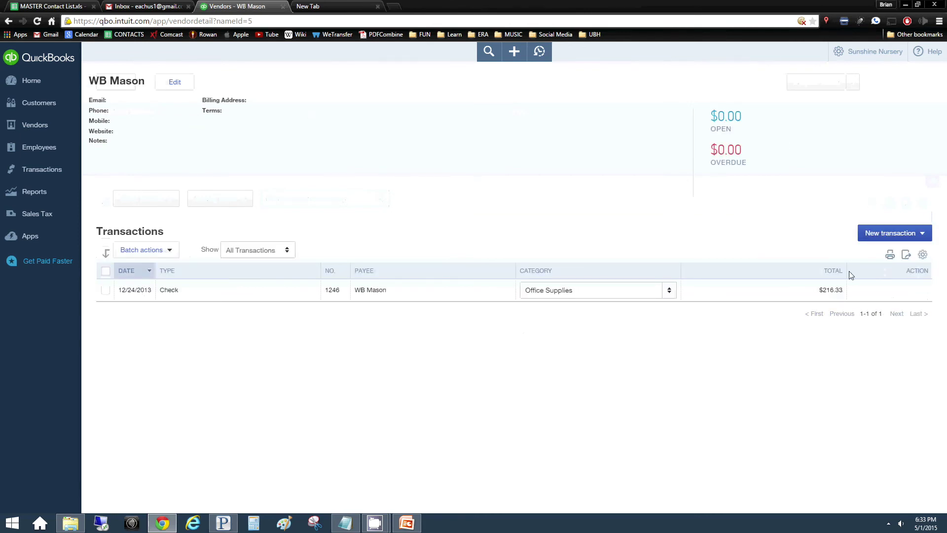
left_click(49, 129)
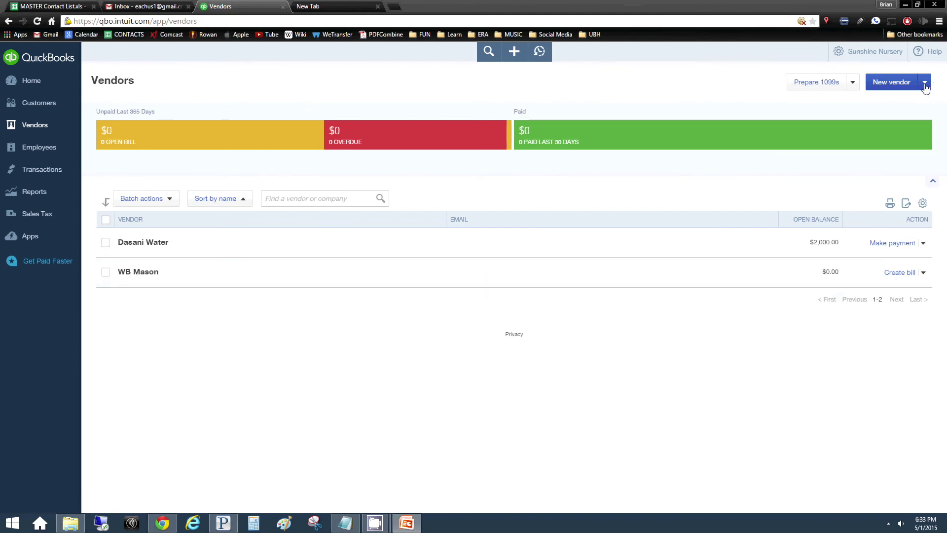
left_click(907, 85)
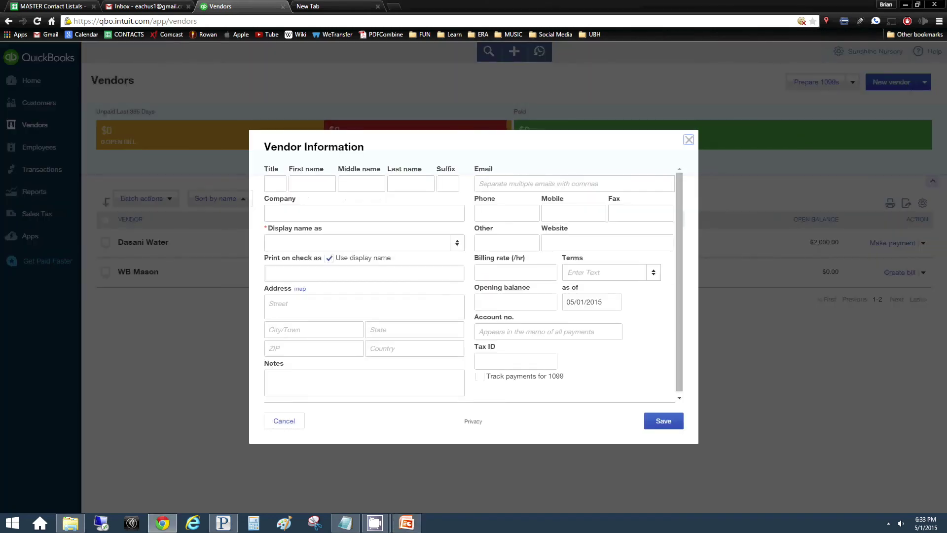
left_click(549, 212)
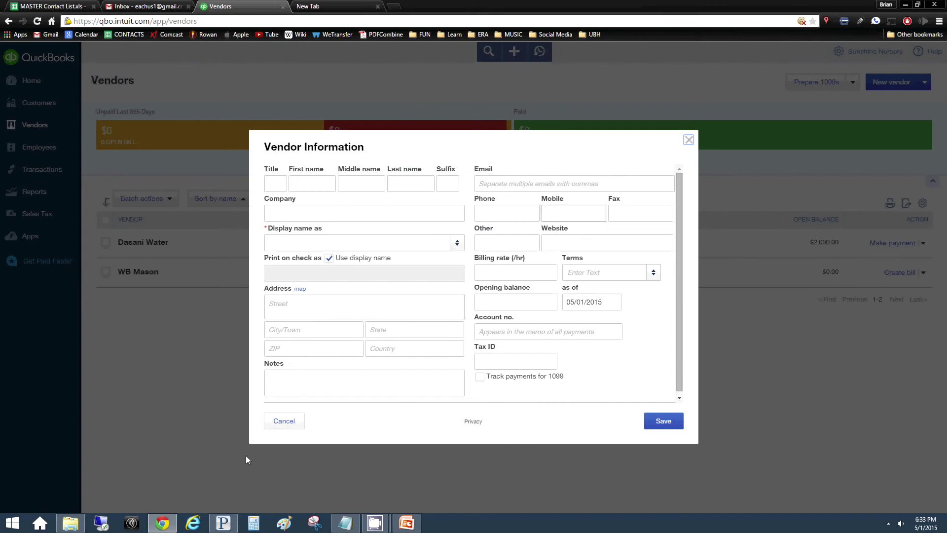
left_click(285, 422)
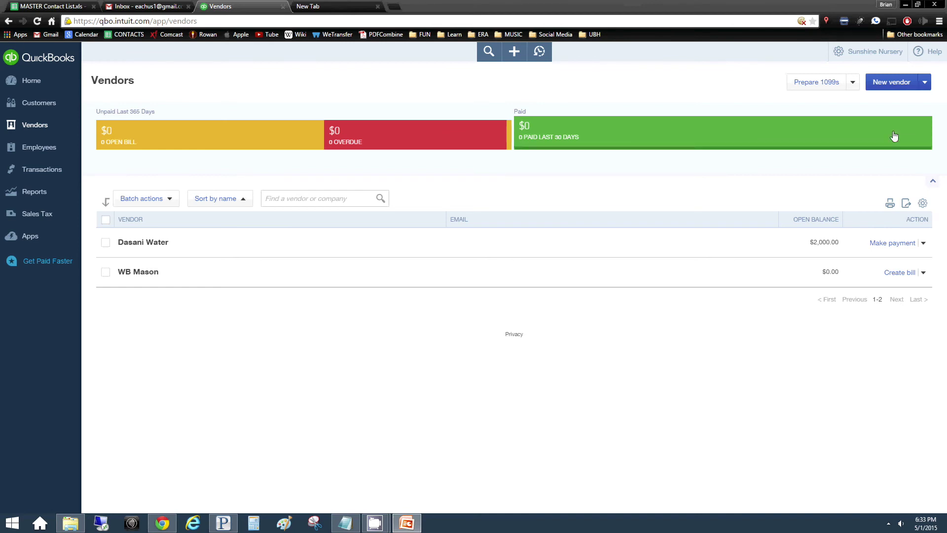
left_click(902, 81)
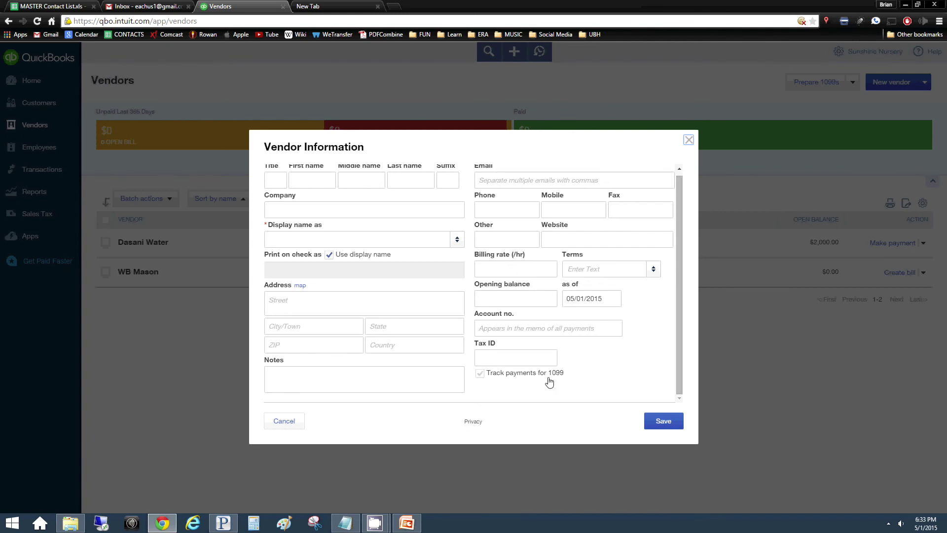
left_click(481, 374)
left_click(298, 421)
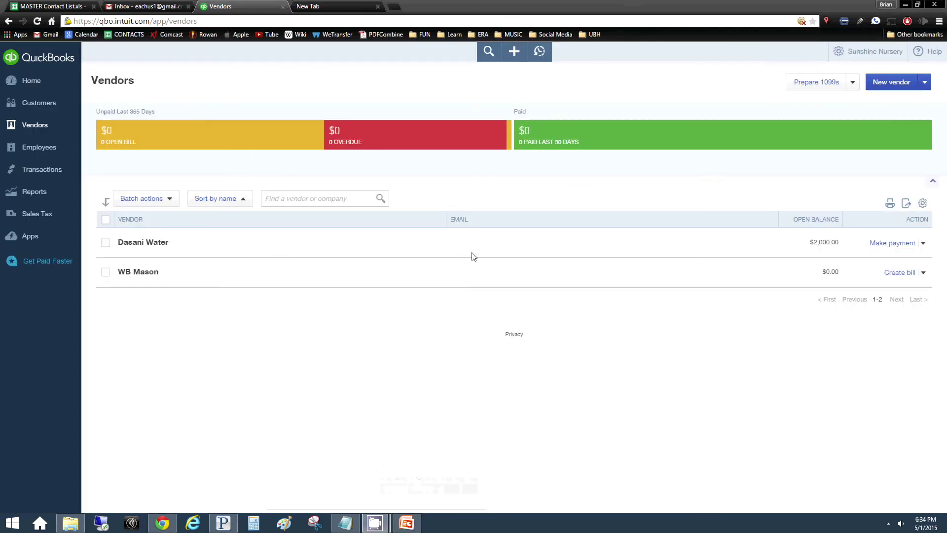
left_click(516, 52)
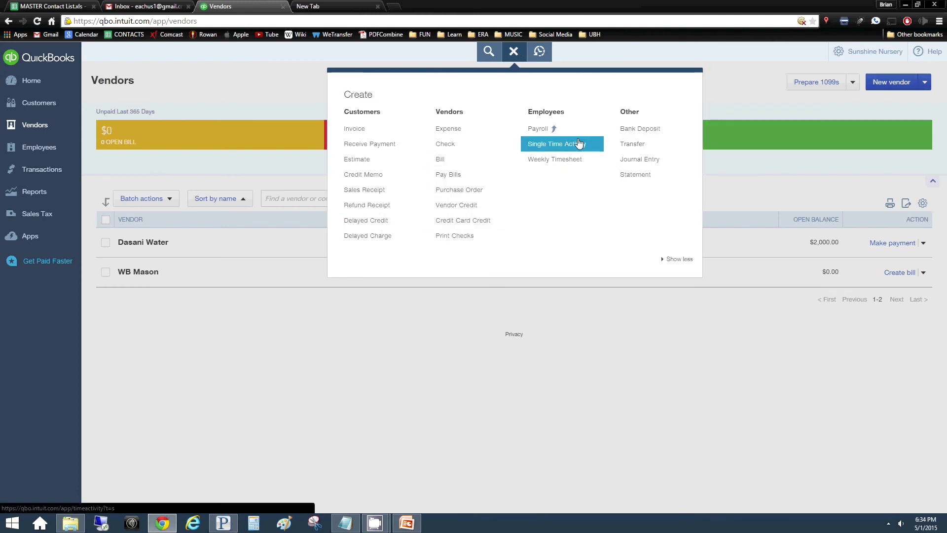
From the Home dashboard, reach the Beneficial account's Reconcile page via the gear menu's Tools
left_click(220, 75)
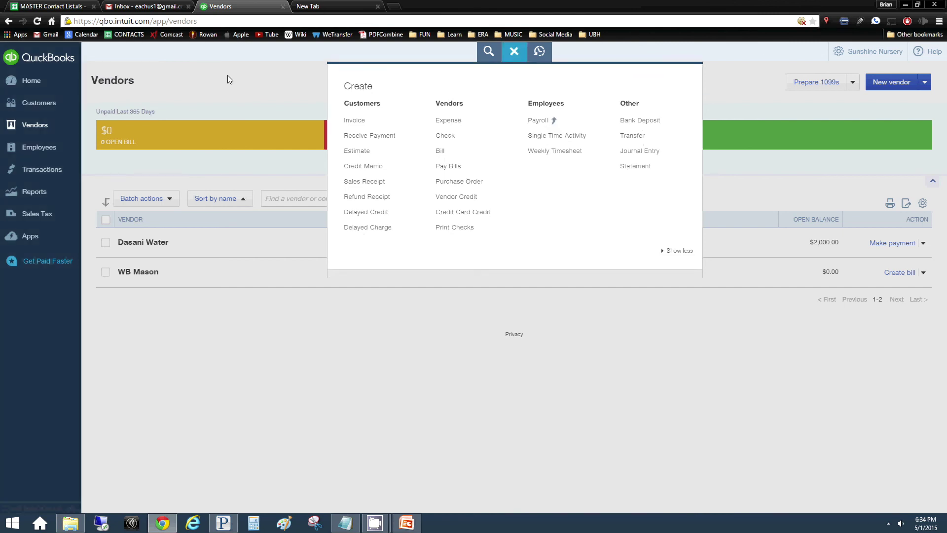
left_click(20, 81)
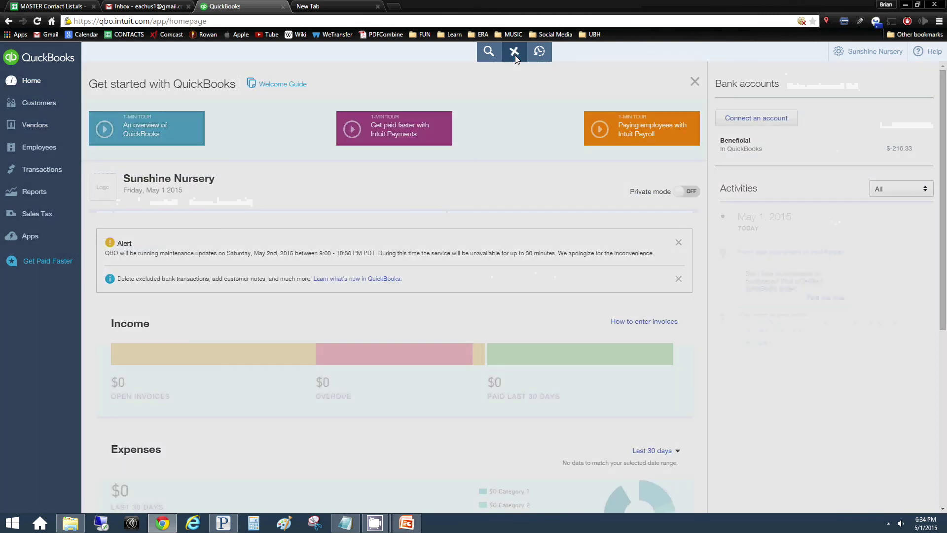
left_click(515, 54)
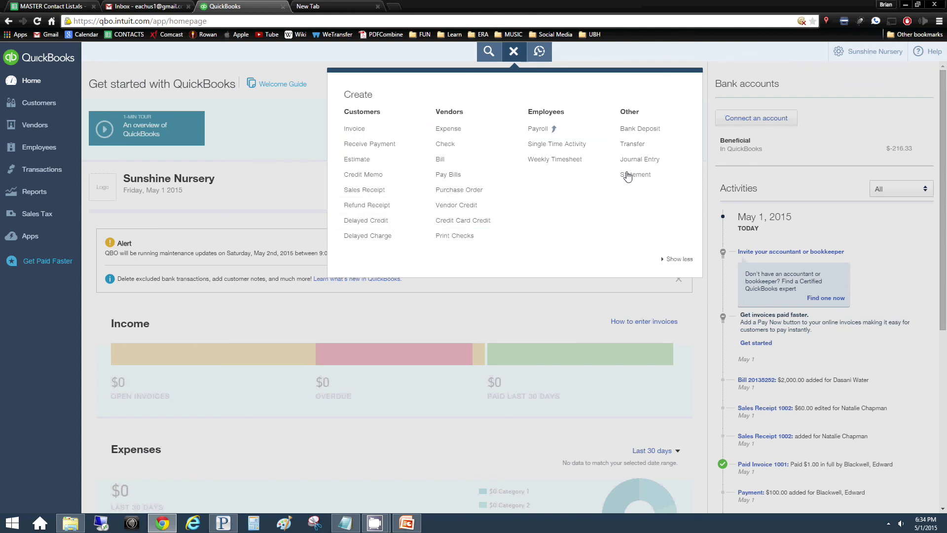
left_click(855, 58)
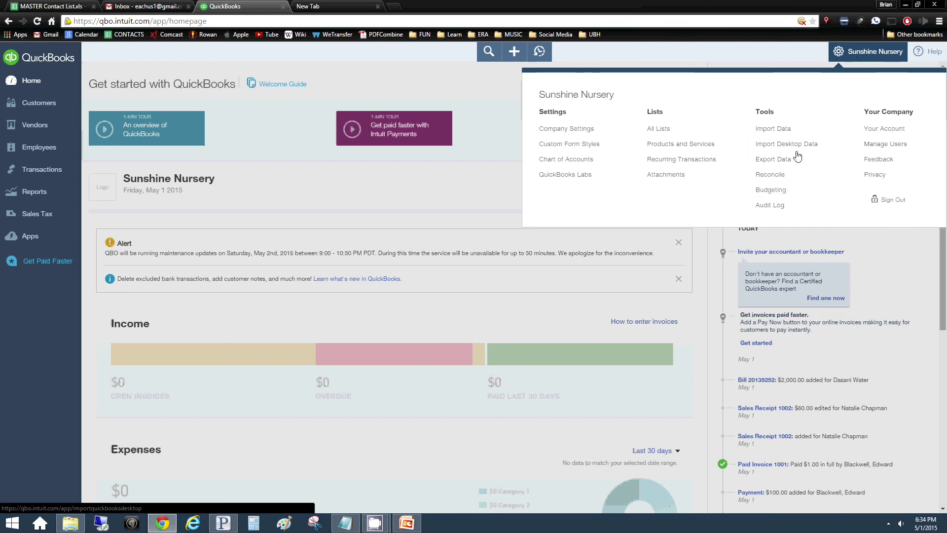
left_click(802, 176)
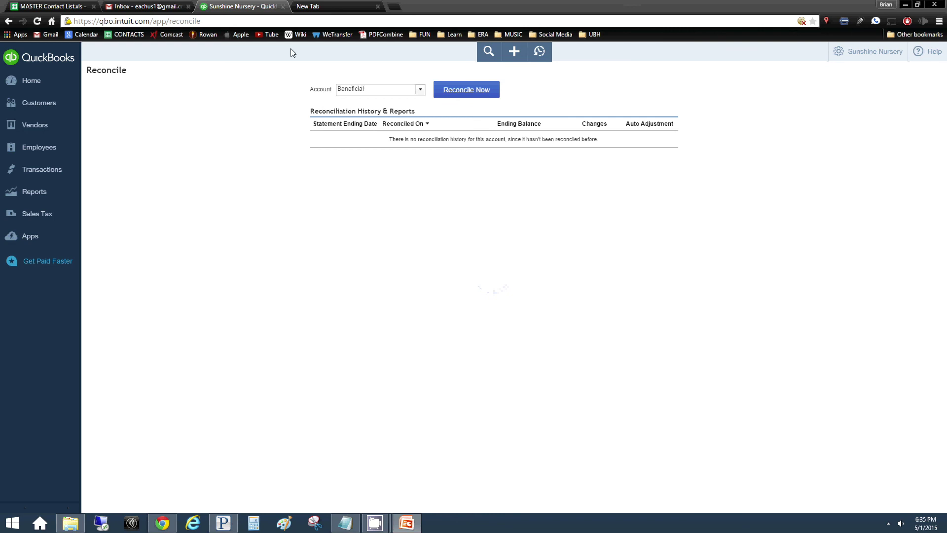
Start a Beneficial reconciliation, try the statement ending date, then cancel and go Home
left_click(457, 94)
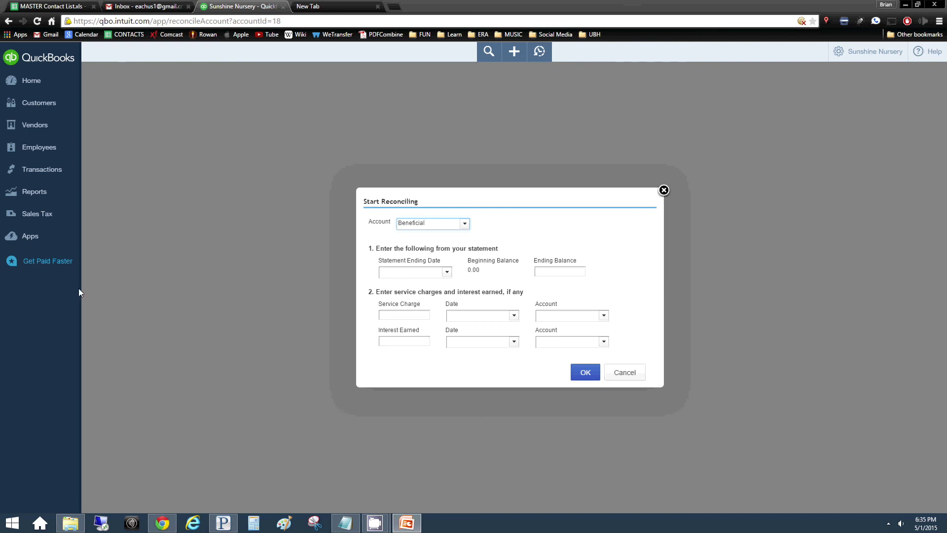
left_click(586, 375)
left_click(447, 273)
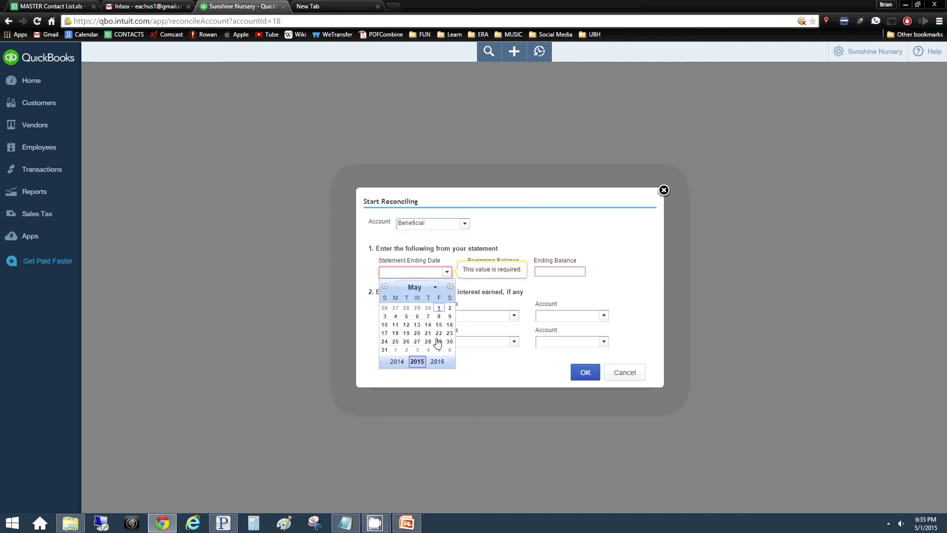
double_click(418, 362)
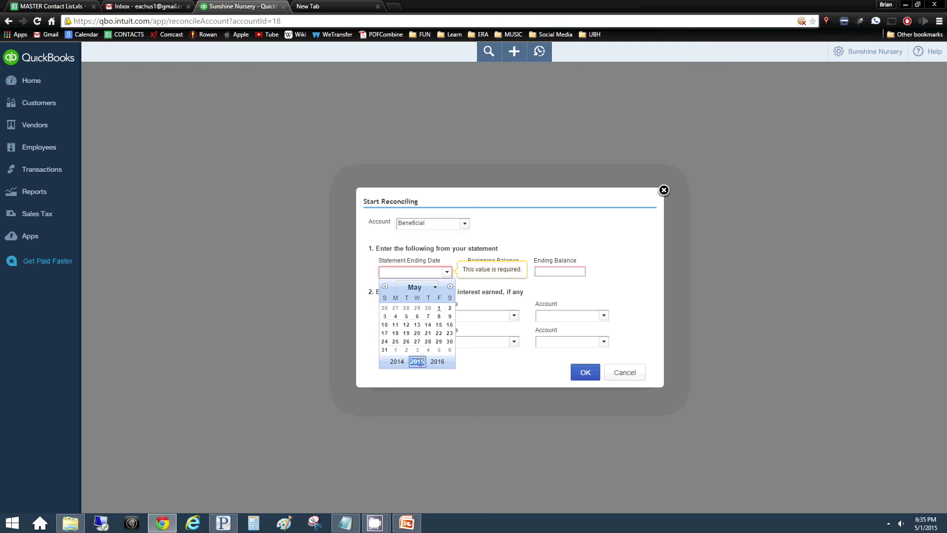
left_click(468, 271)
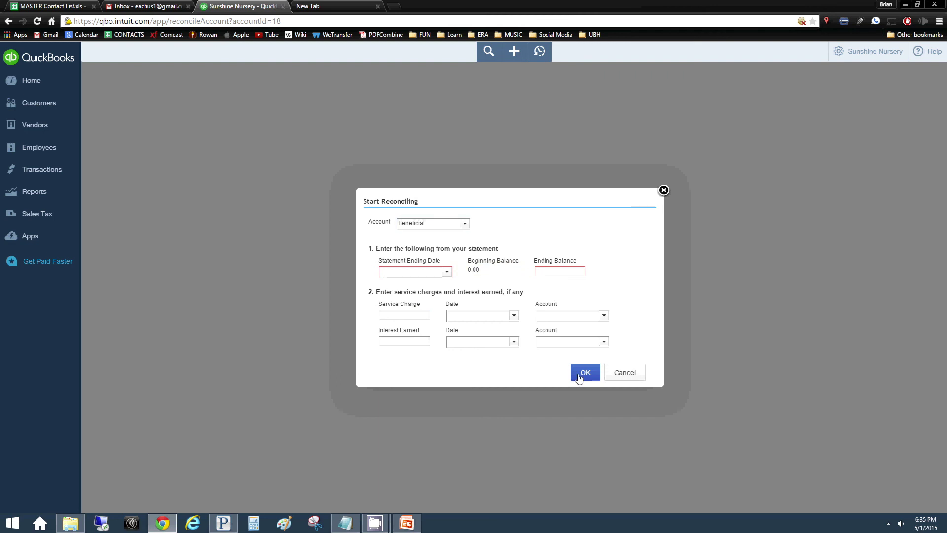
left_click(624, 373)
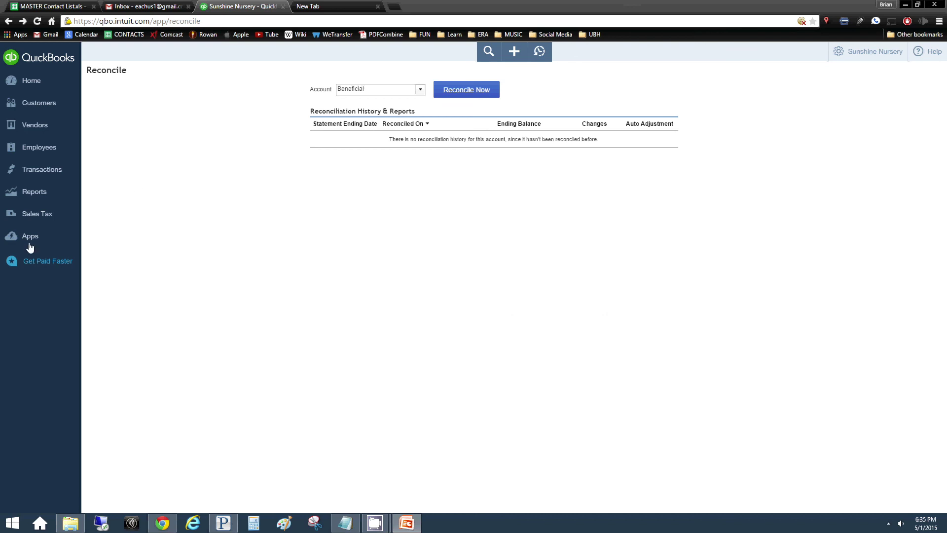
left_click(27, 78)
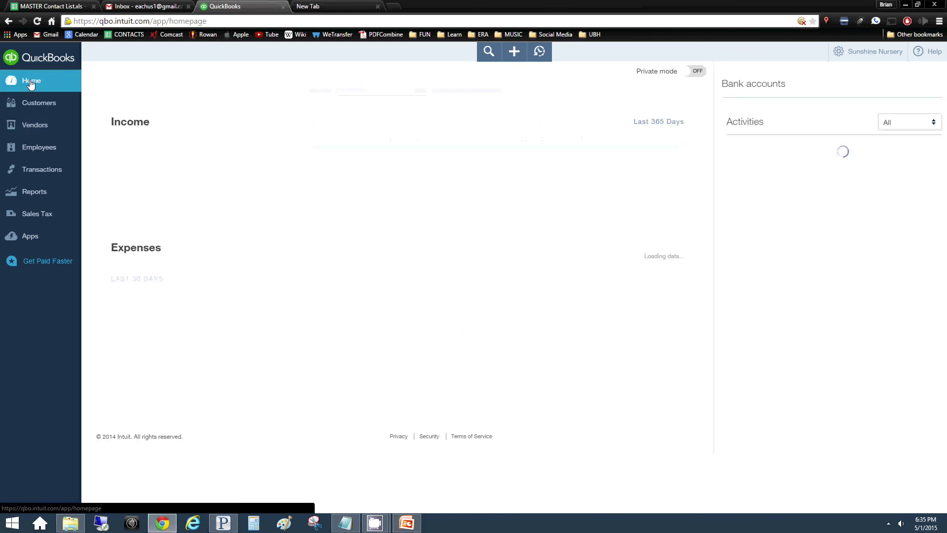